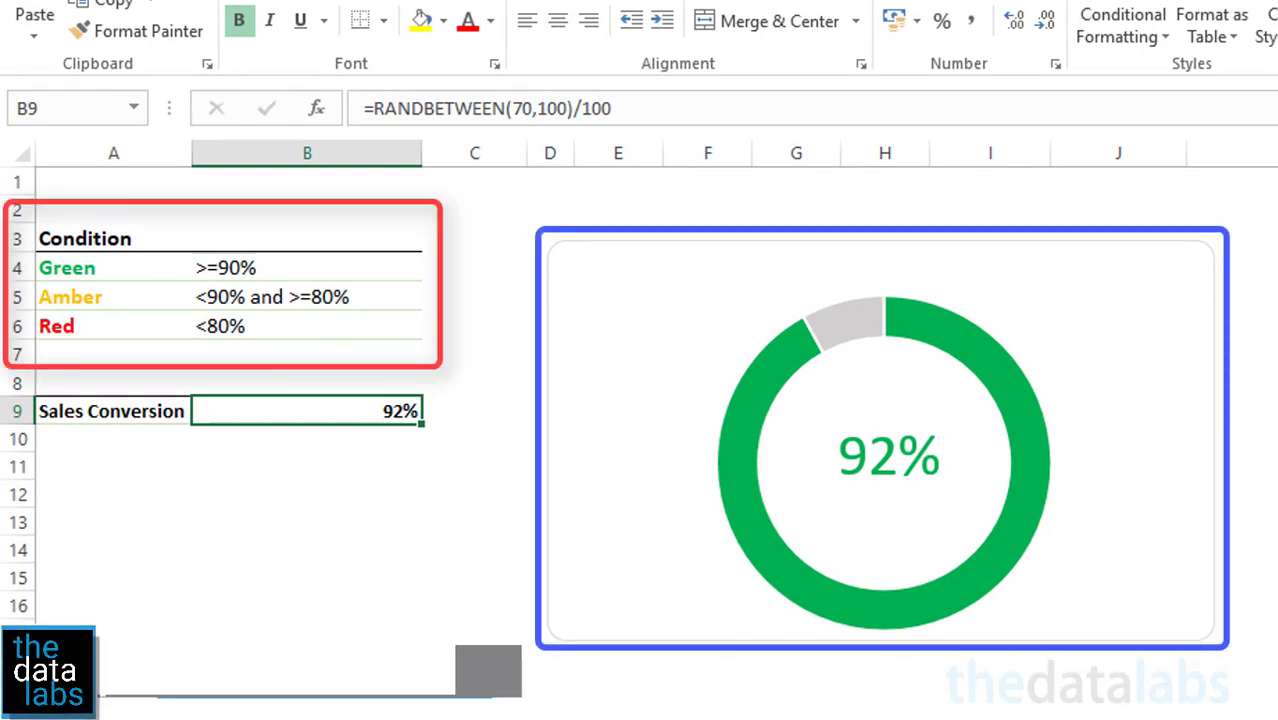
Step: Recalculate the random Sales Conversion value in B9 repeatedly to test the doughnut chart's colour changes
key("F9")
key("F9")
key("F9")
key("F9")
key("F9")
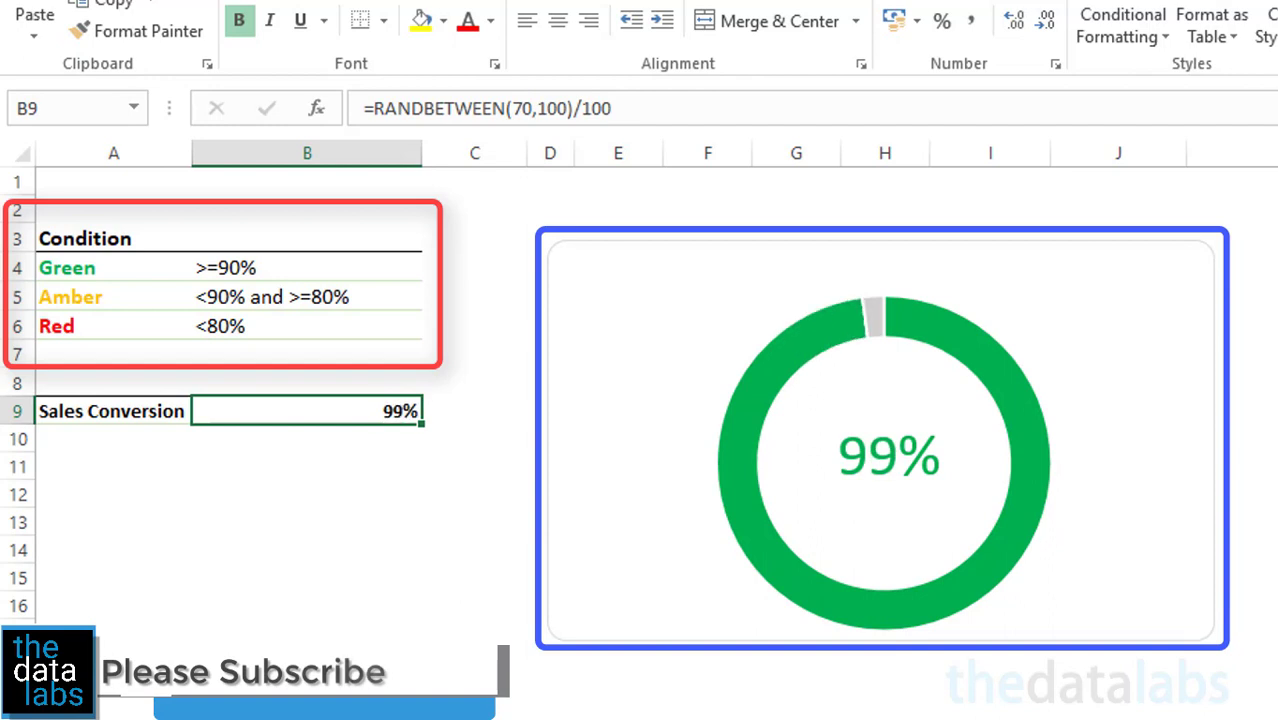
key("F9")
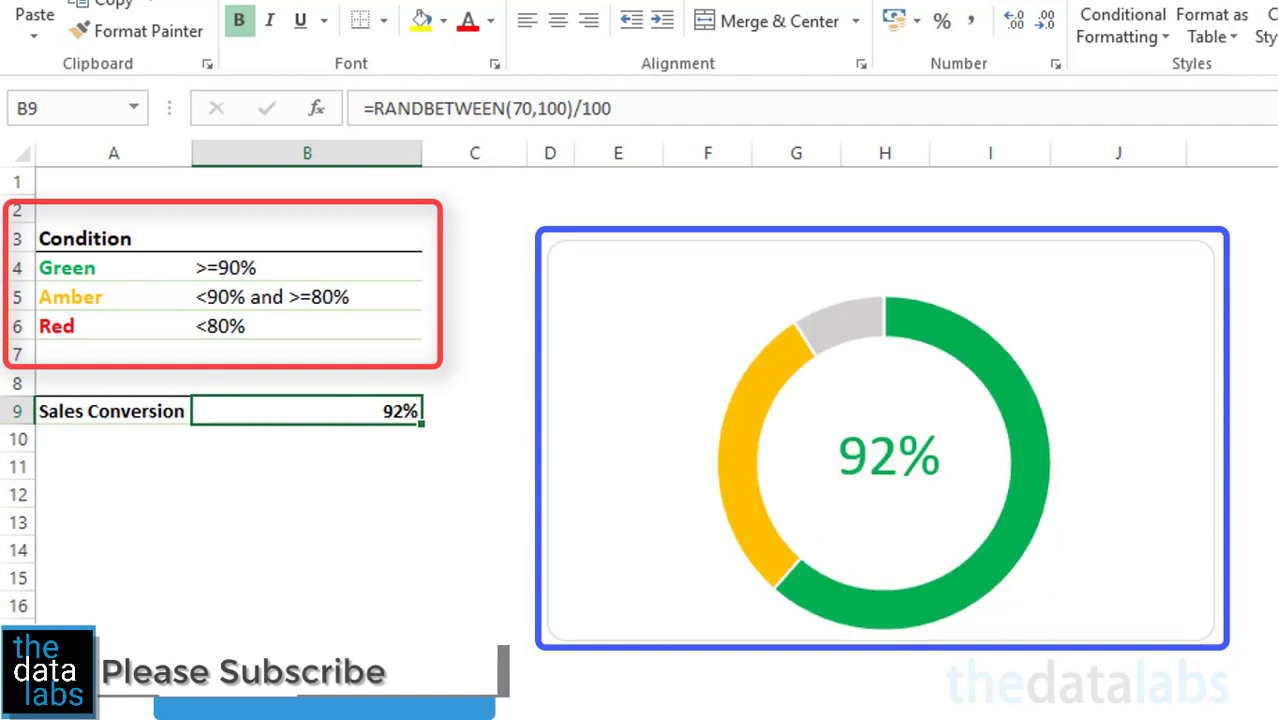
key("F9")
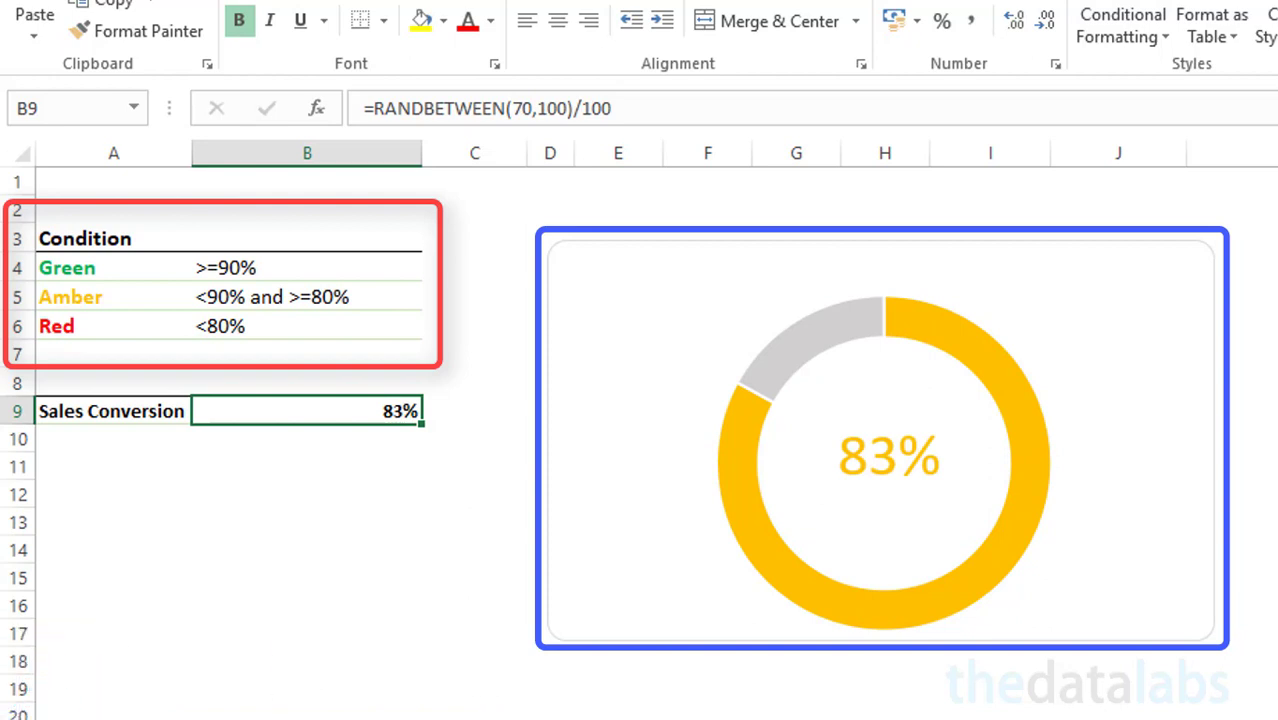
Step: Test the chart's colour conditions by entering 92%, 86% and 76% in turn as the Sales Conversion in B9
type("92")
key("Return")
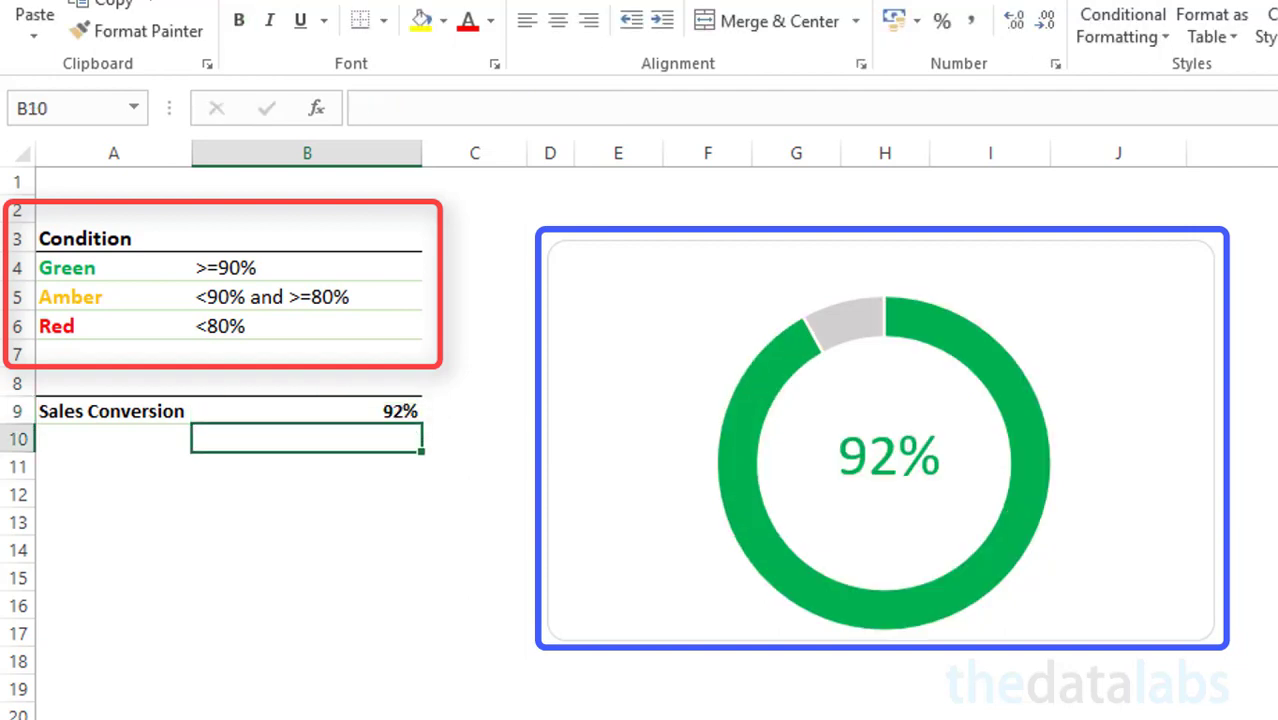
left_click(307, 411)
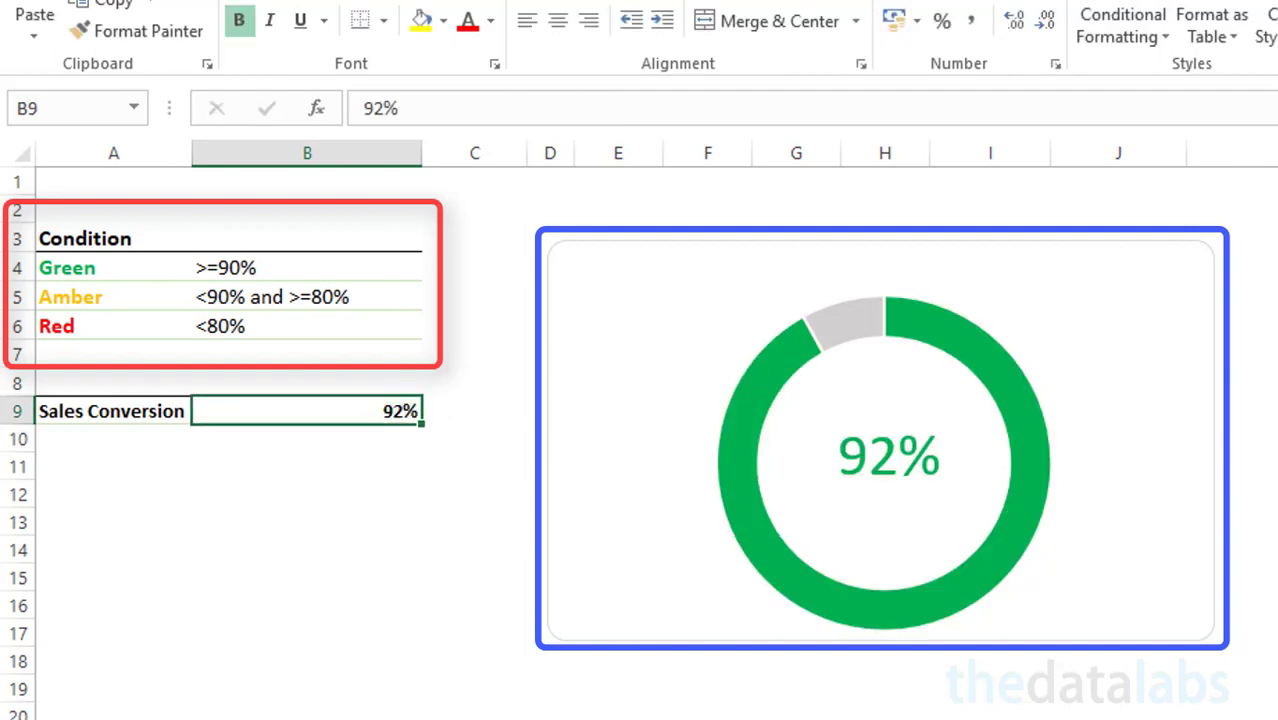
type("8")
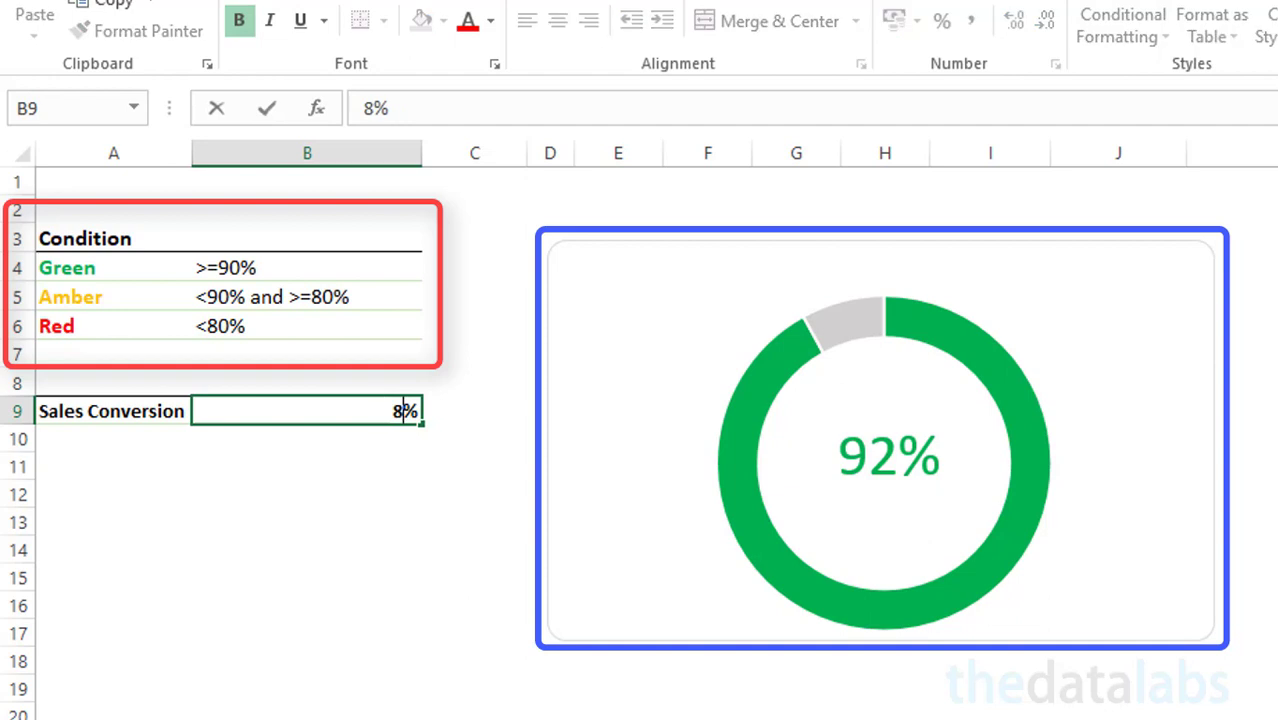
type("6")
key("Return")
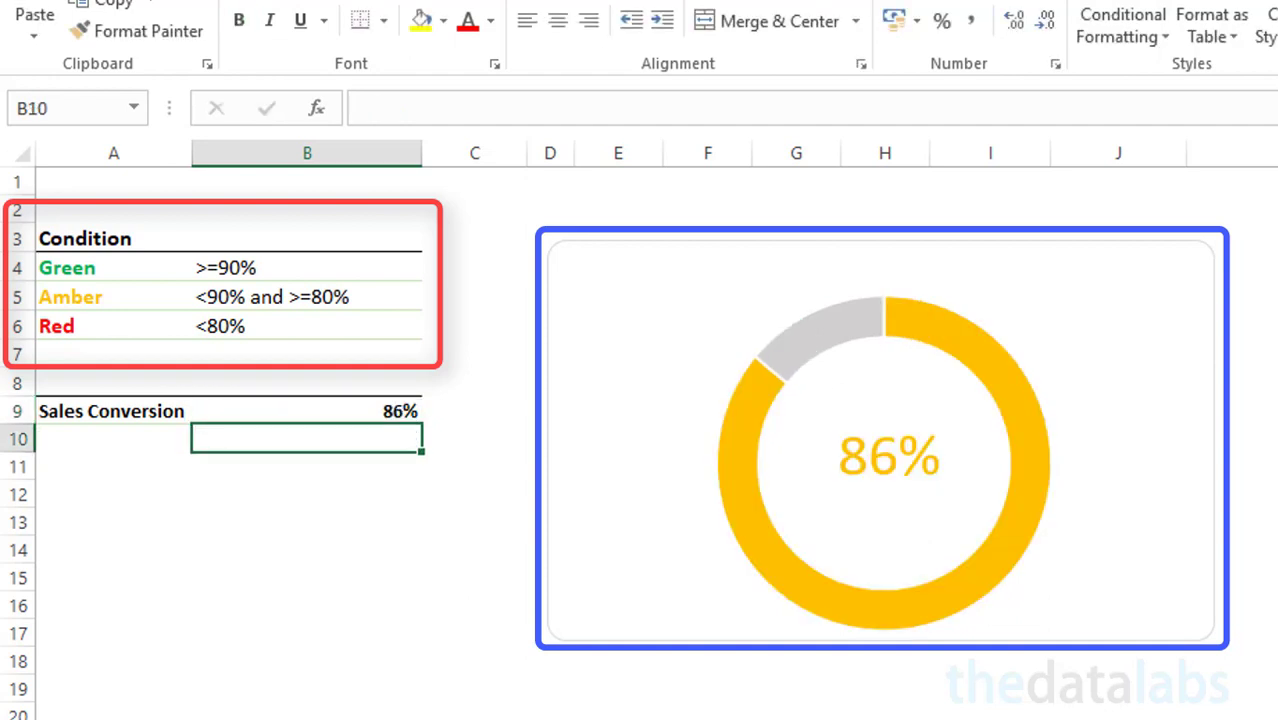
left_click(307, 411)
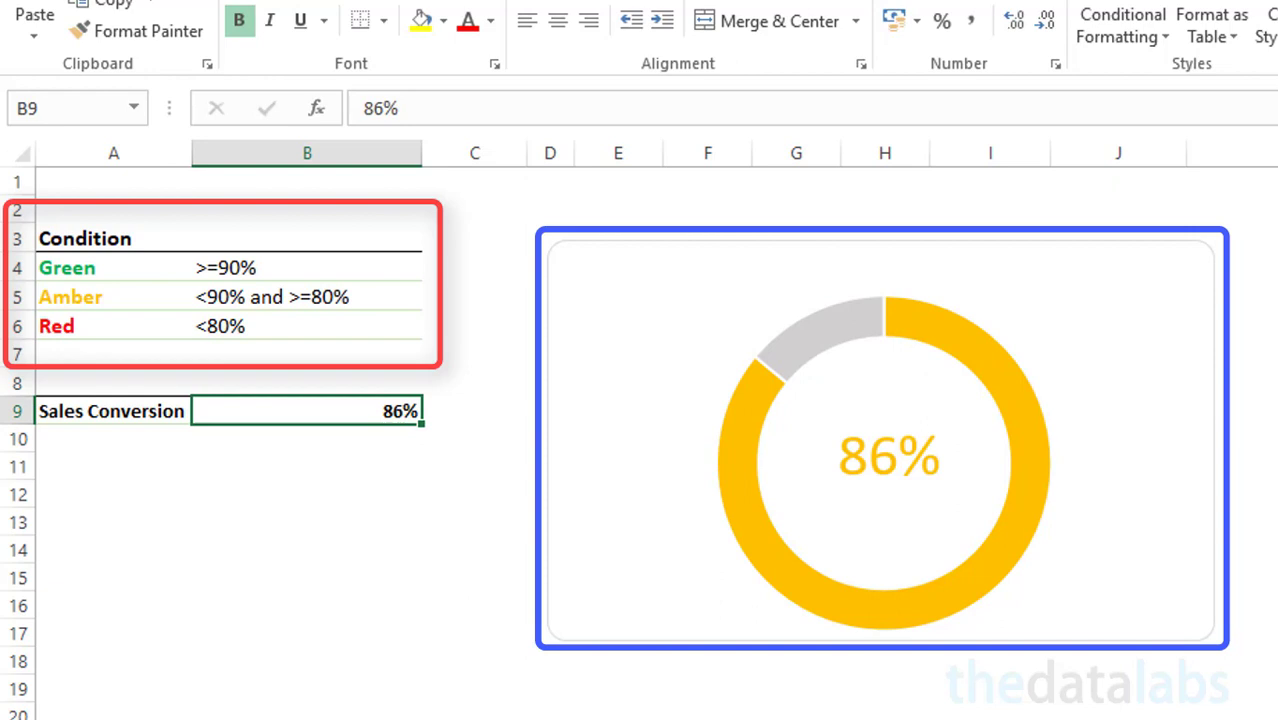
type("76")
key("Return")
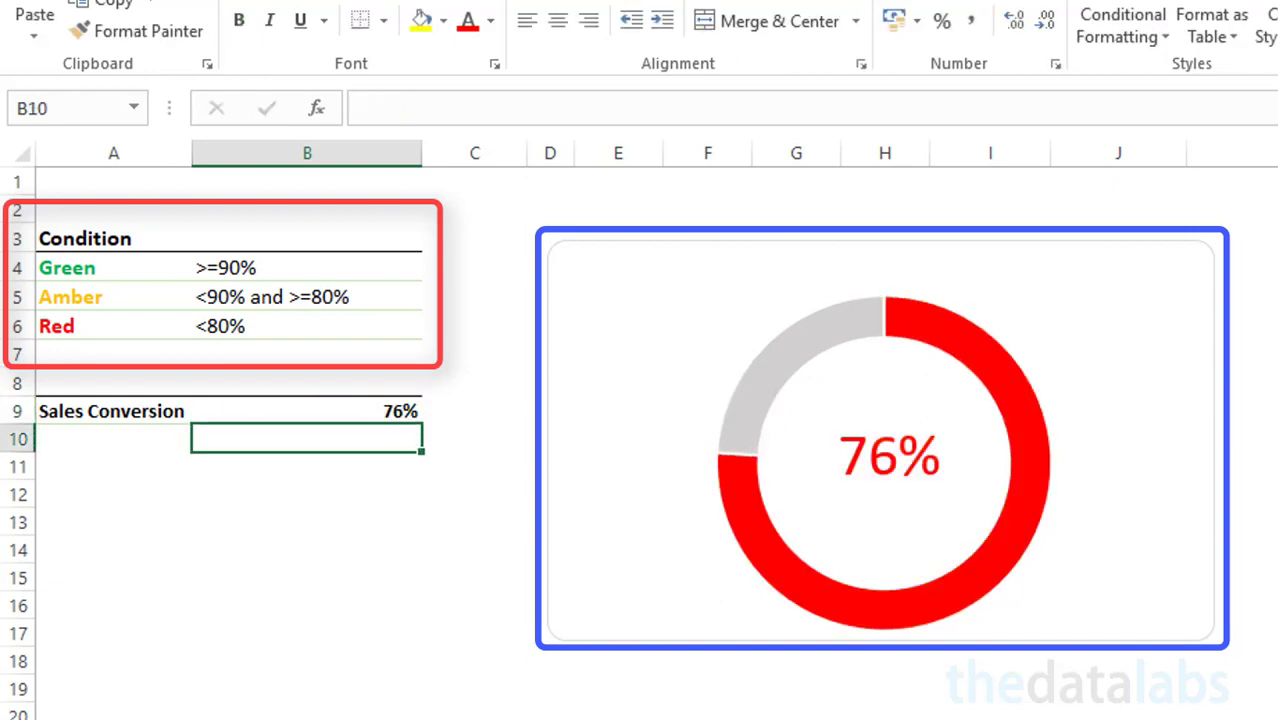
Step: Test the chart with further Sales Conversion values in B9, entering 90%, 23% and 67% in turn
left_click(307, 411)
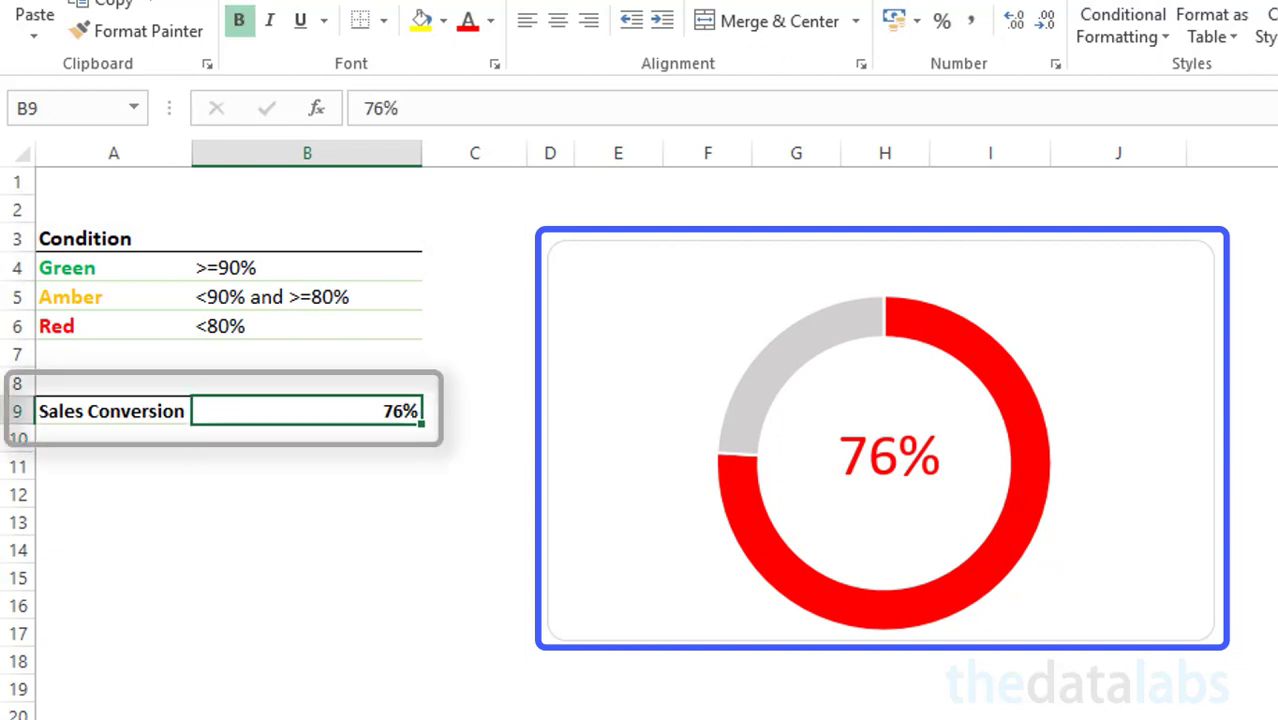
type("90")
key("Return")
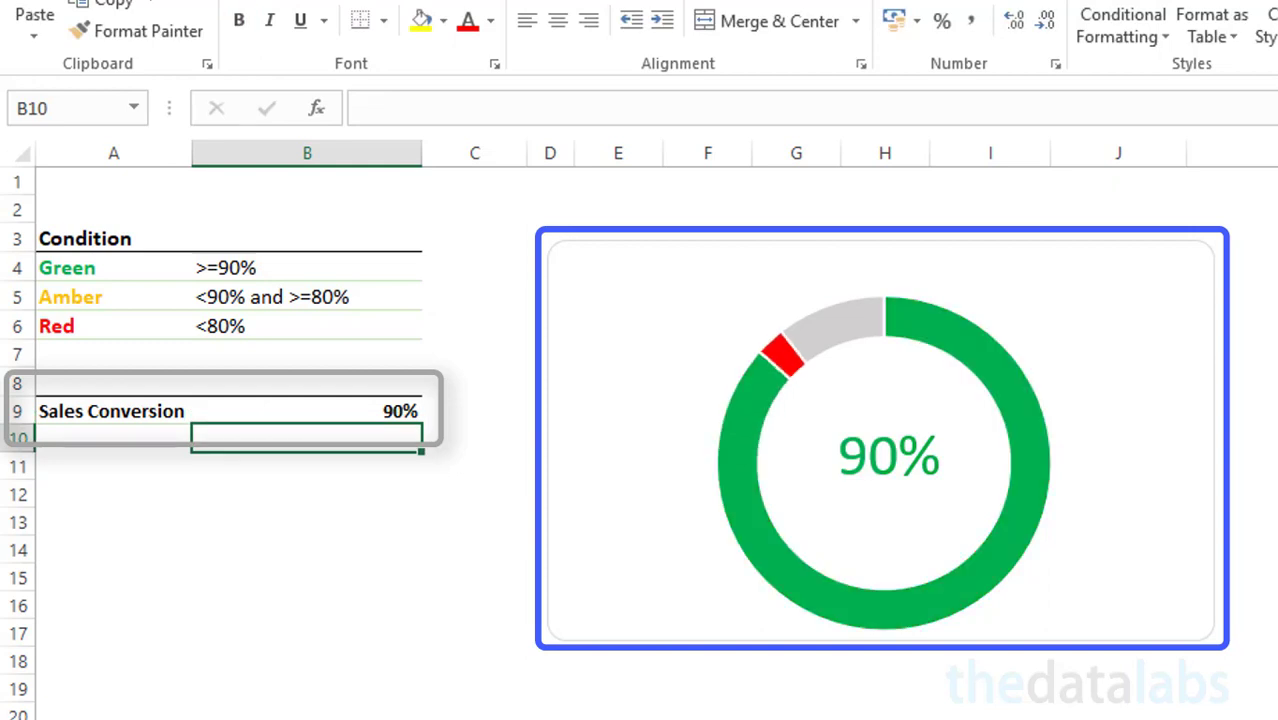
left_click(307, 411)
type("23")
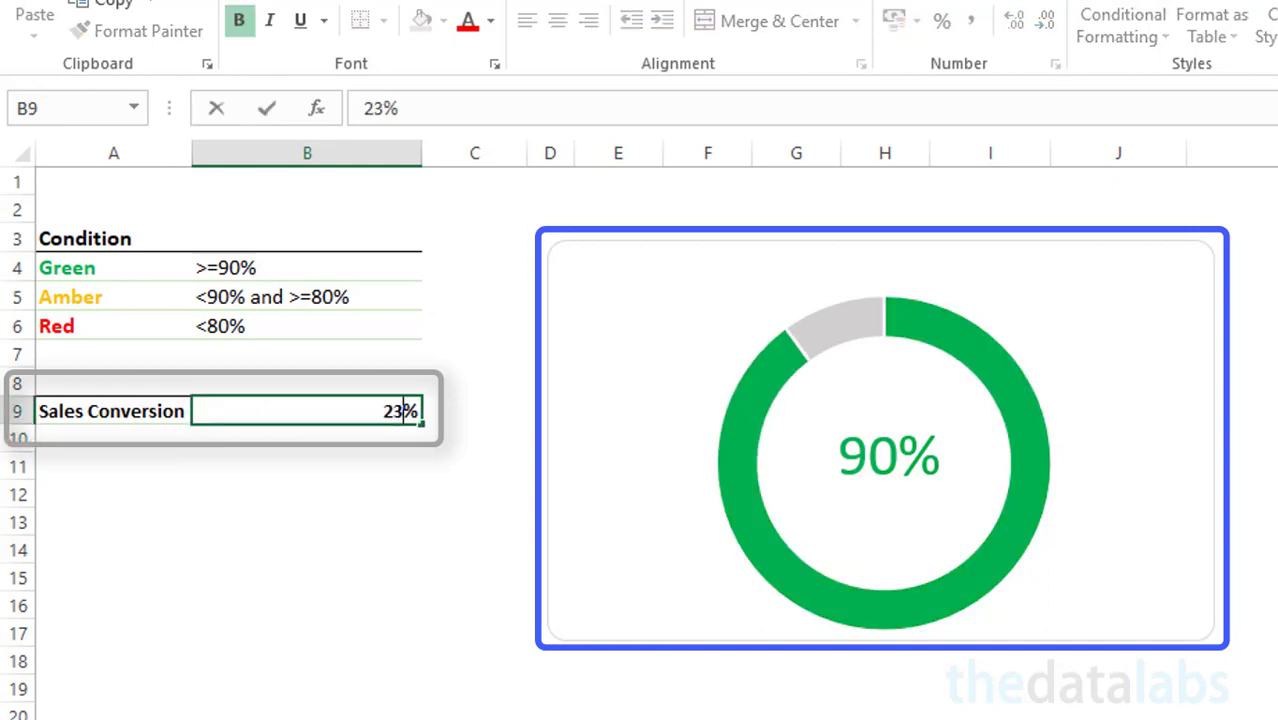
key("Return")
left_click(307, 411)
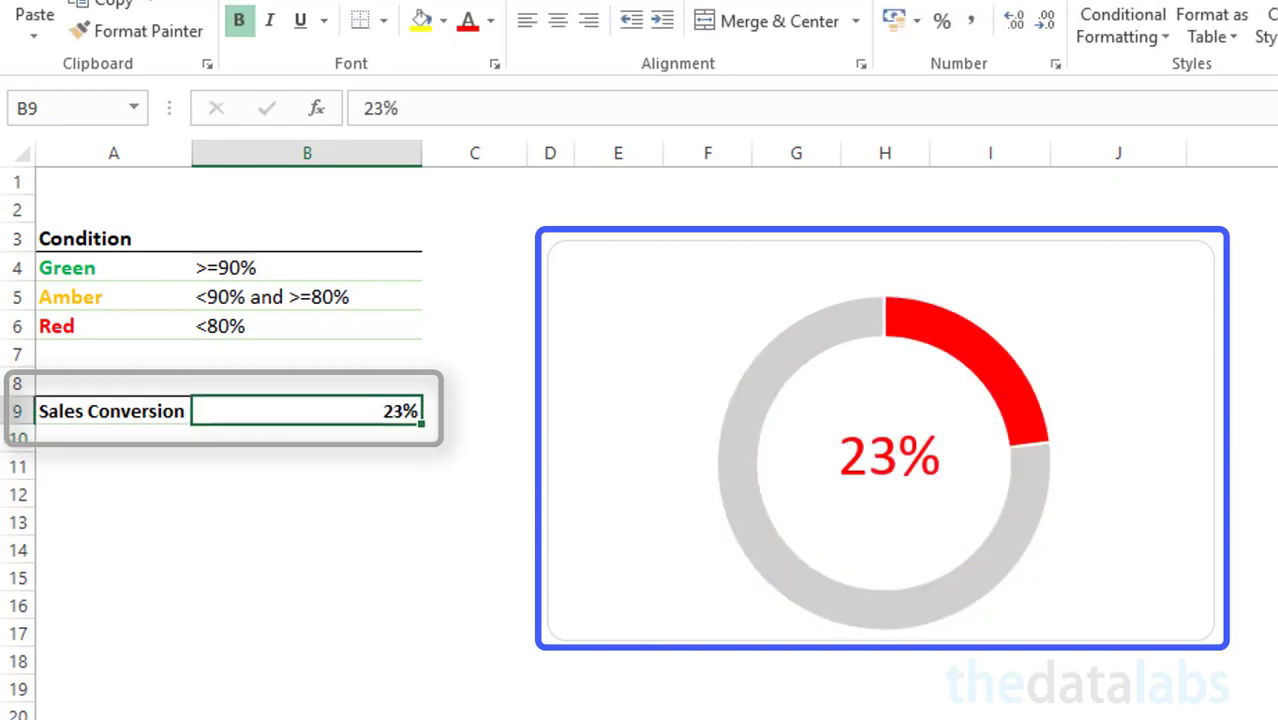
type("67")
key("Return")
Step: Try 98% and 87% as the Sales Conversion in B9, finishing with the value 91%
left_click(307, 411)
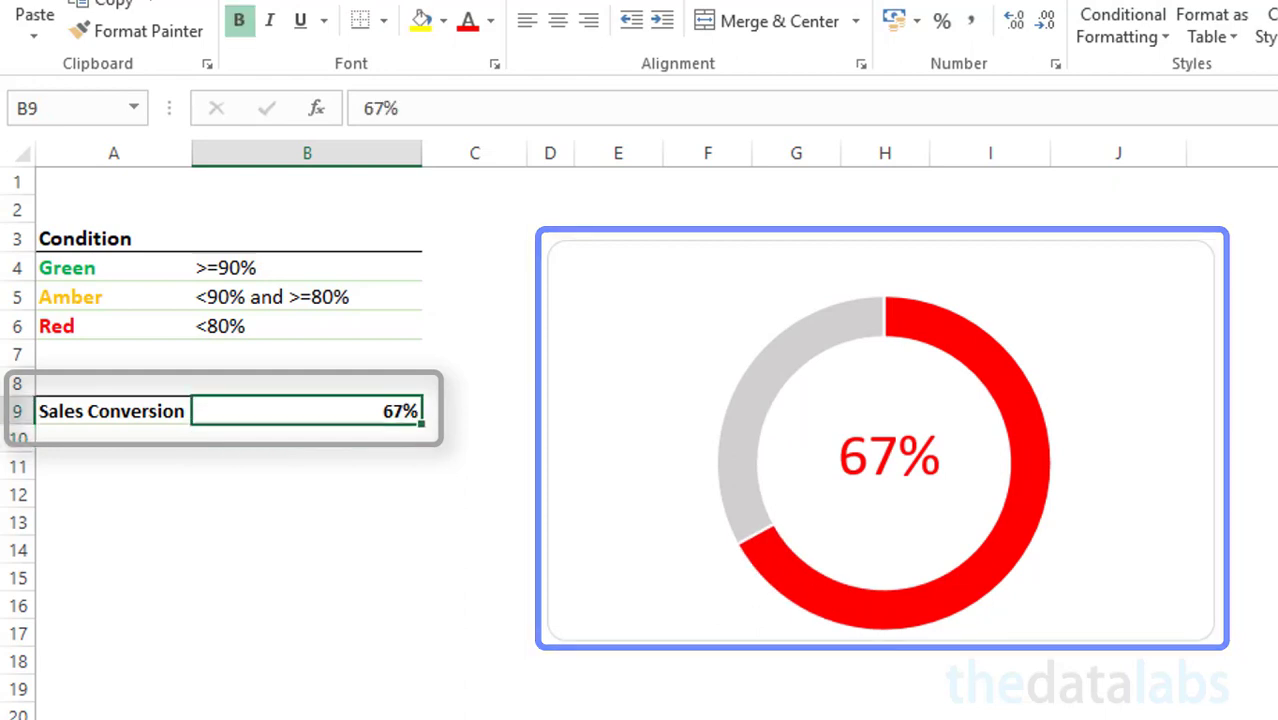
type("98")
key("Return")
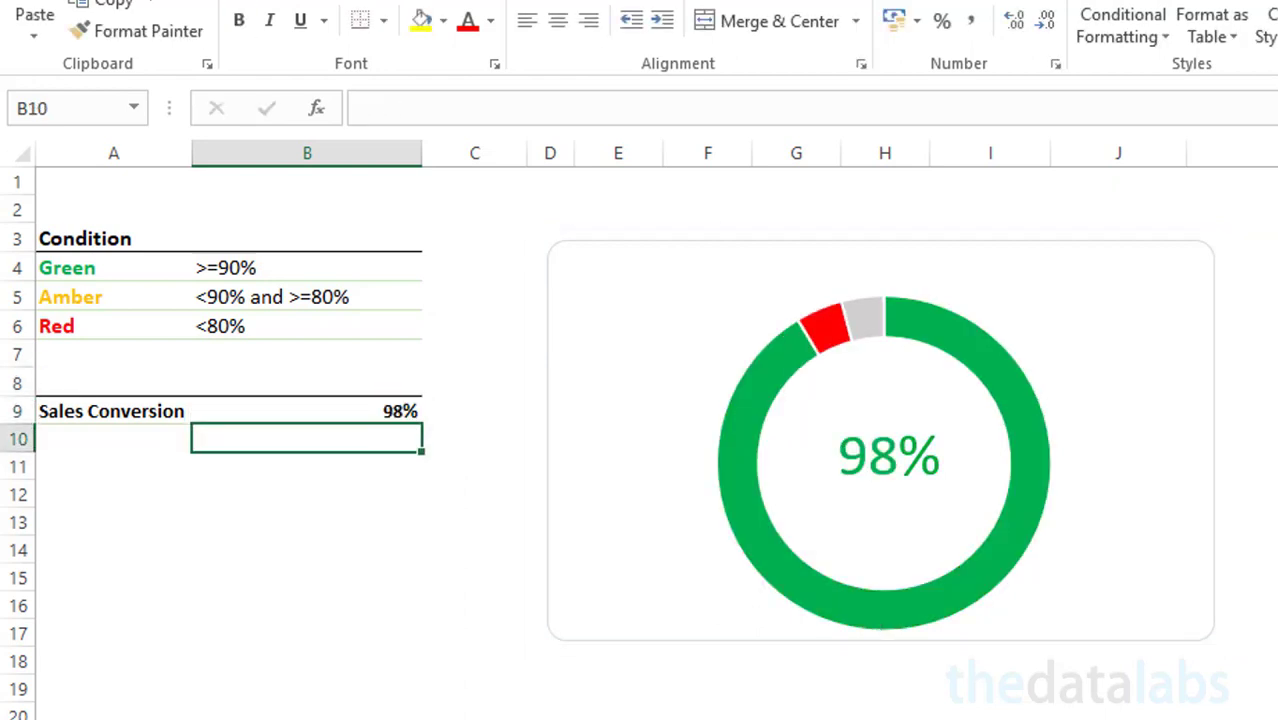
left_click(307, 411)
type("87")
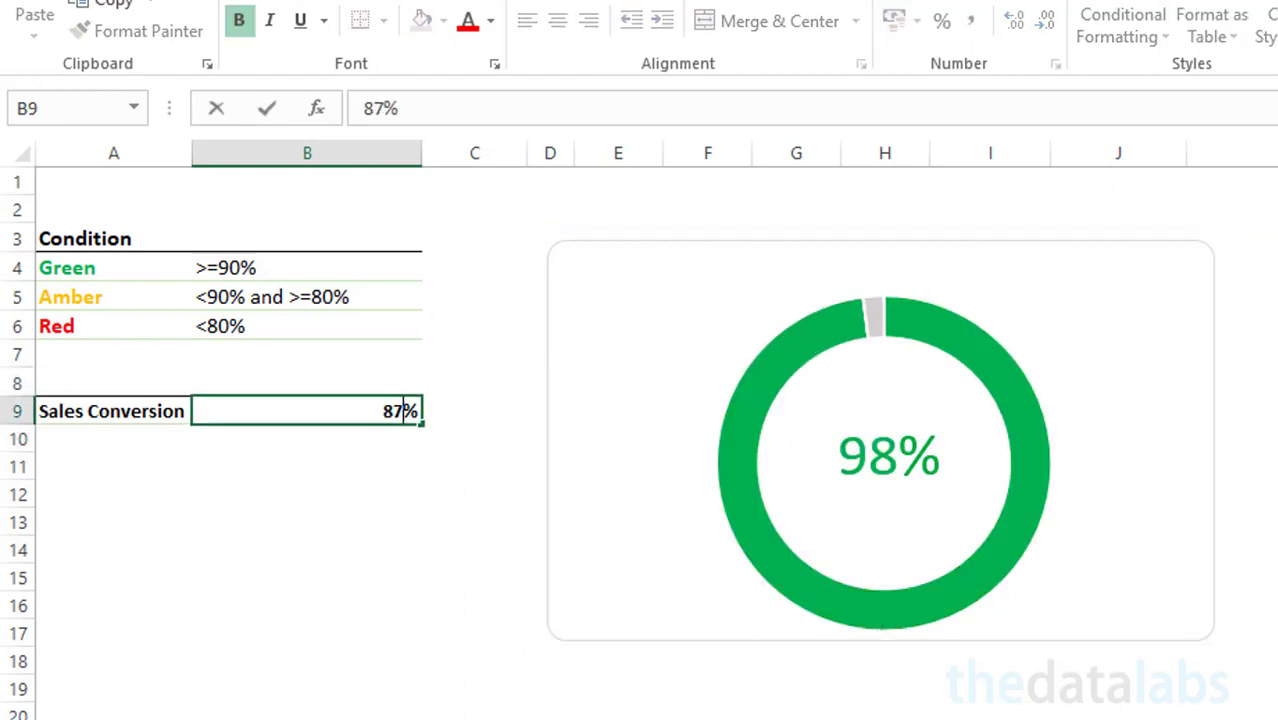
key("Return")
left_click(307, 411)
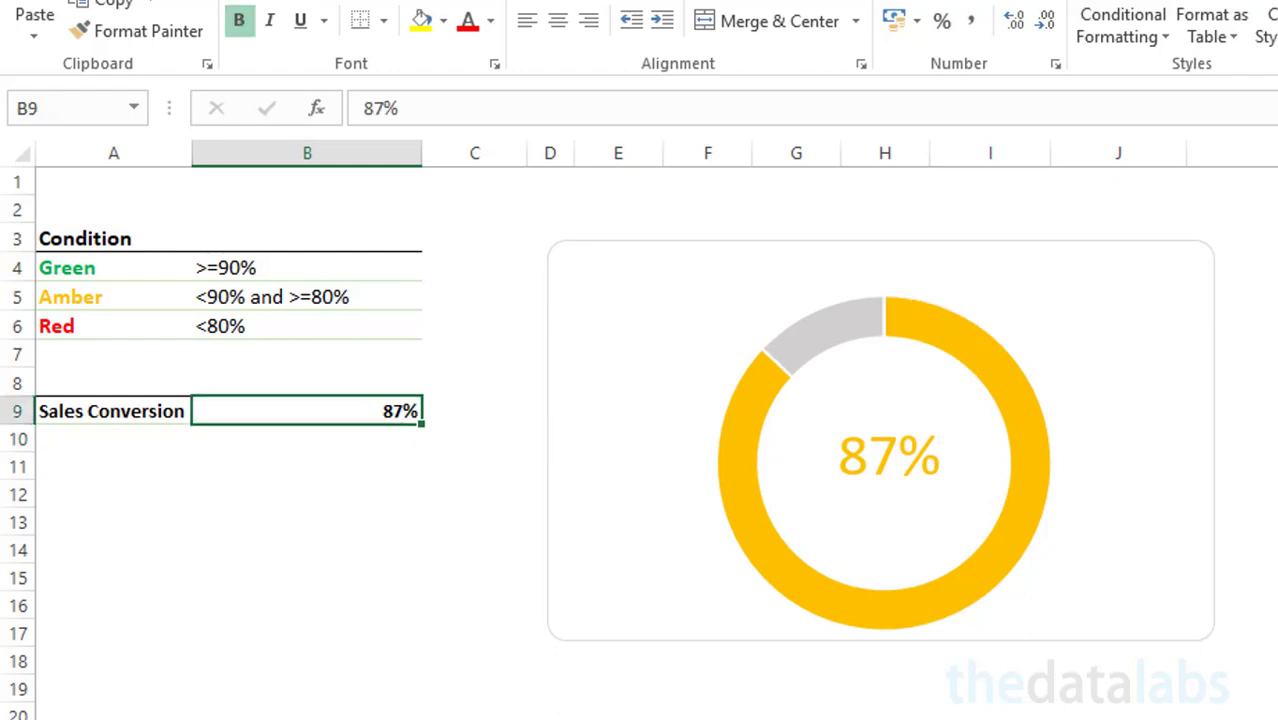
type("91")
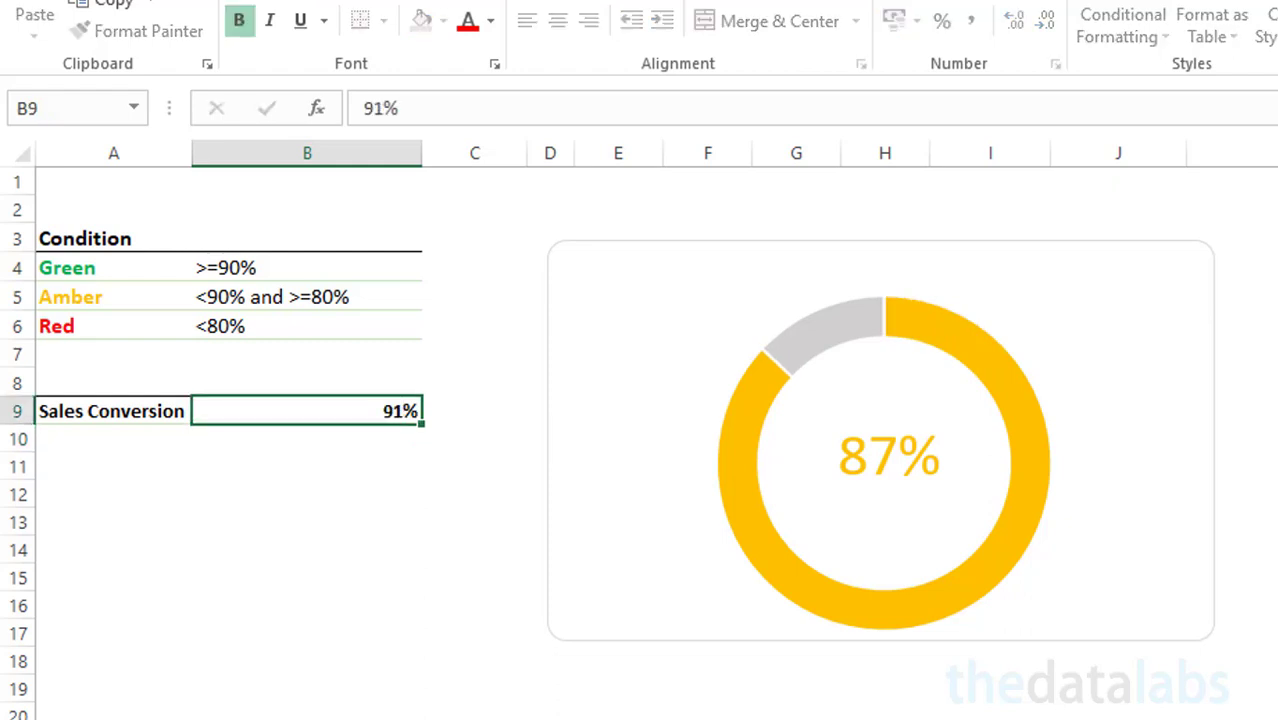
key("Return")
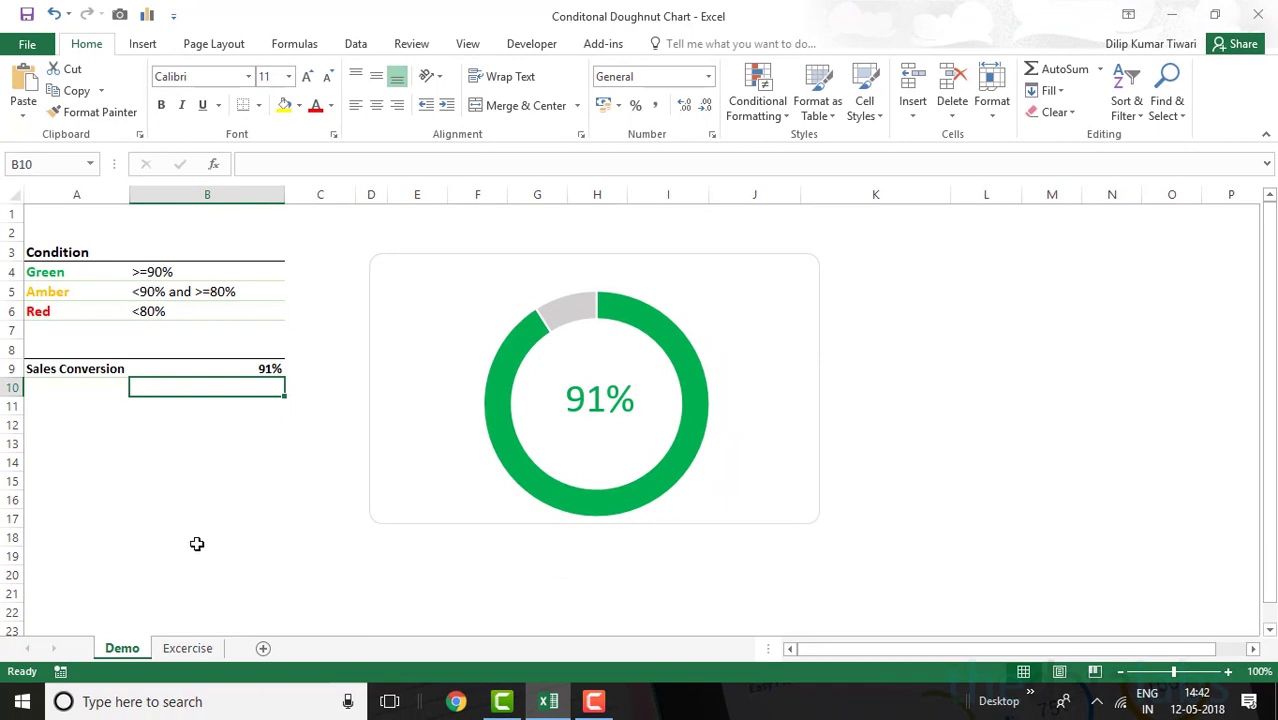
Step: Review the condition and Sales Conversion cells on the Excercise sheet and the colour conditions on the Demo sheet
left_click(170, 648)
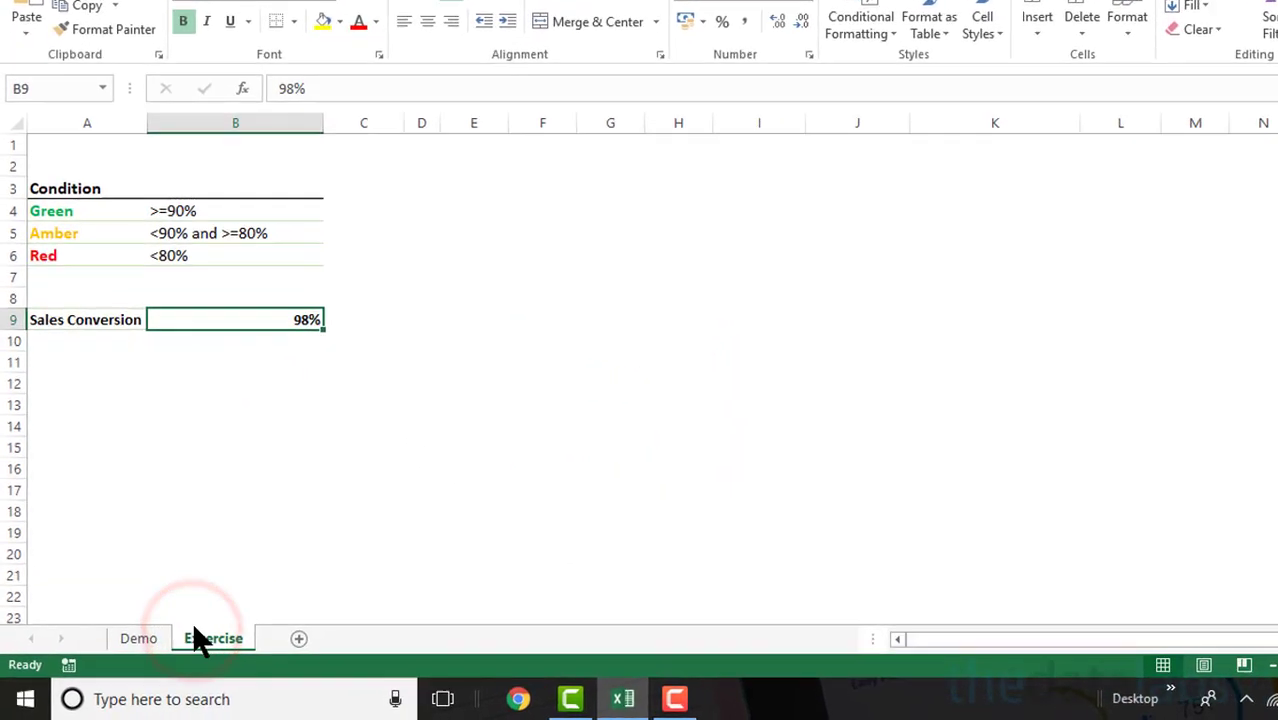
left_click_drag(75, 185, 289, 326)
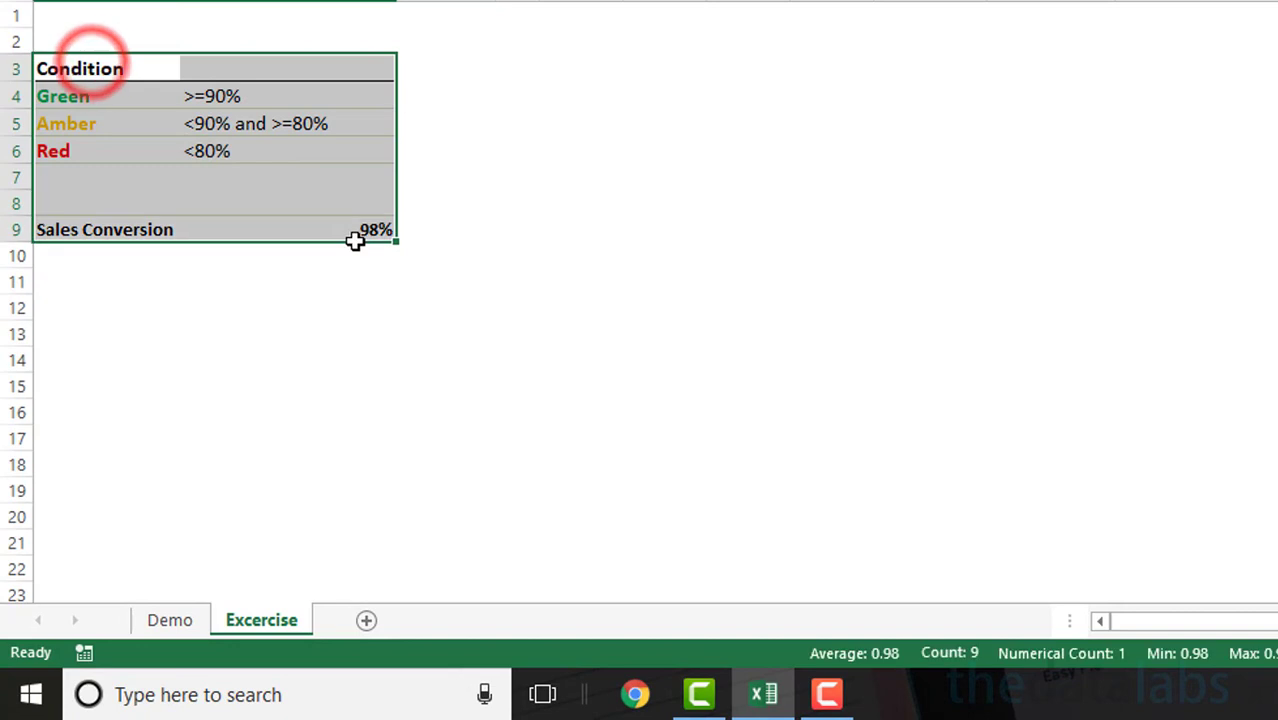
left_click(172, 620)
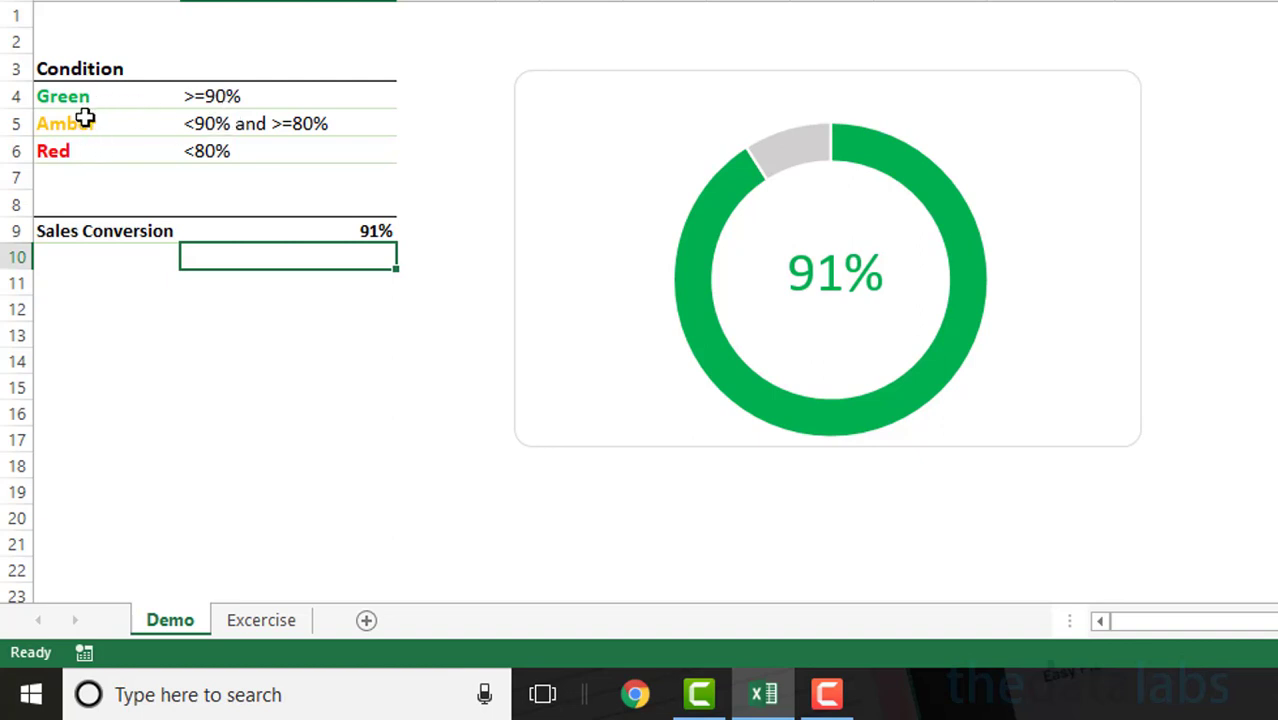
left_click_drag(86, 98, 80, 150)
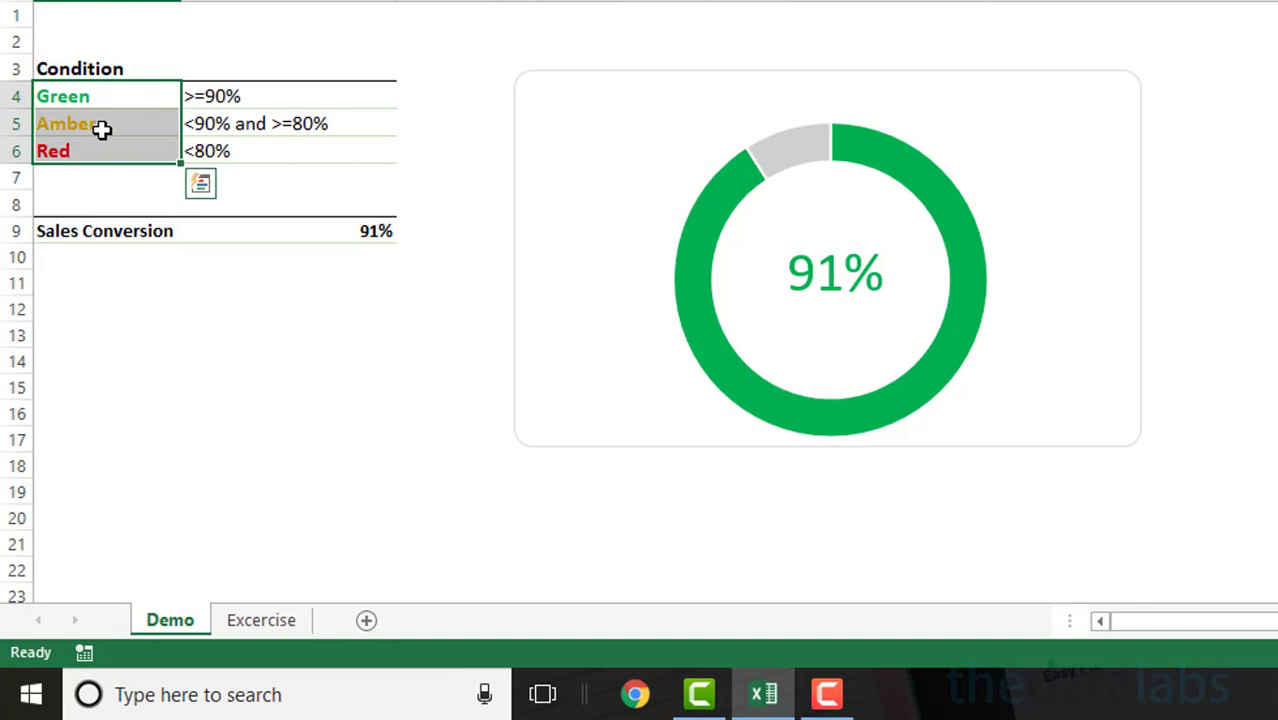
left_click(364, 258)
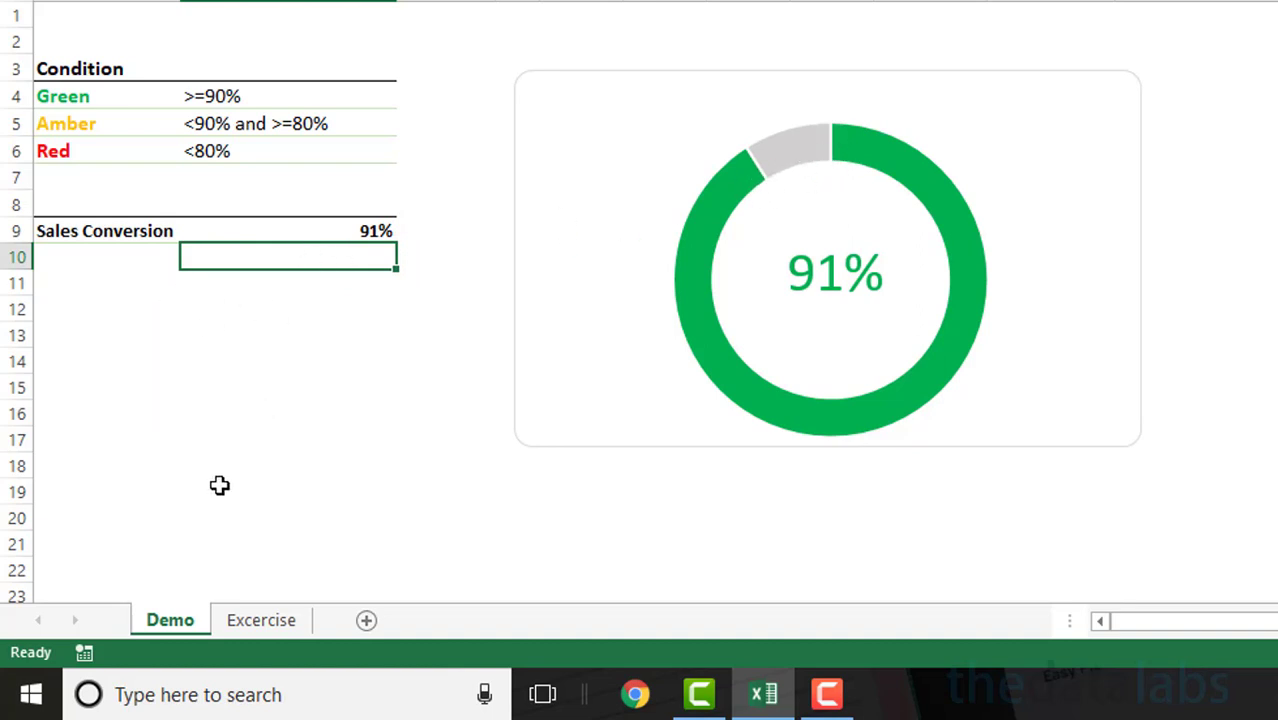
Step: On the Excercise sheet, add a bold "Difference" label in A7 below the Red condition
left_click(262, 620)
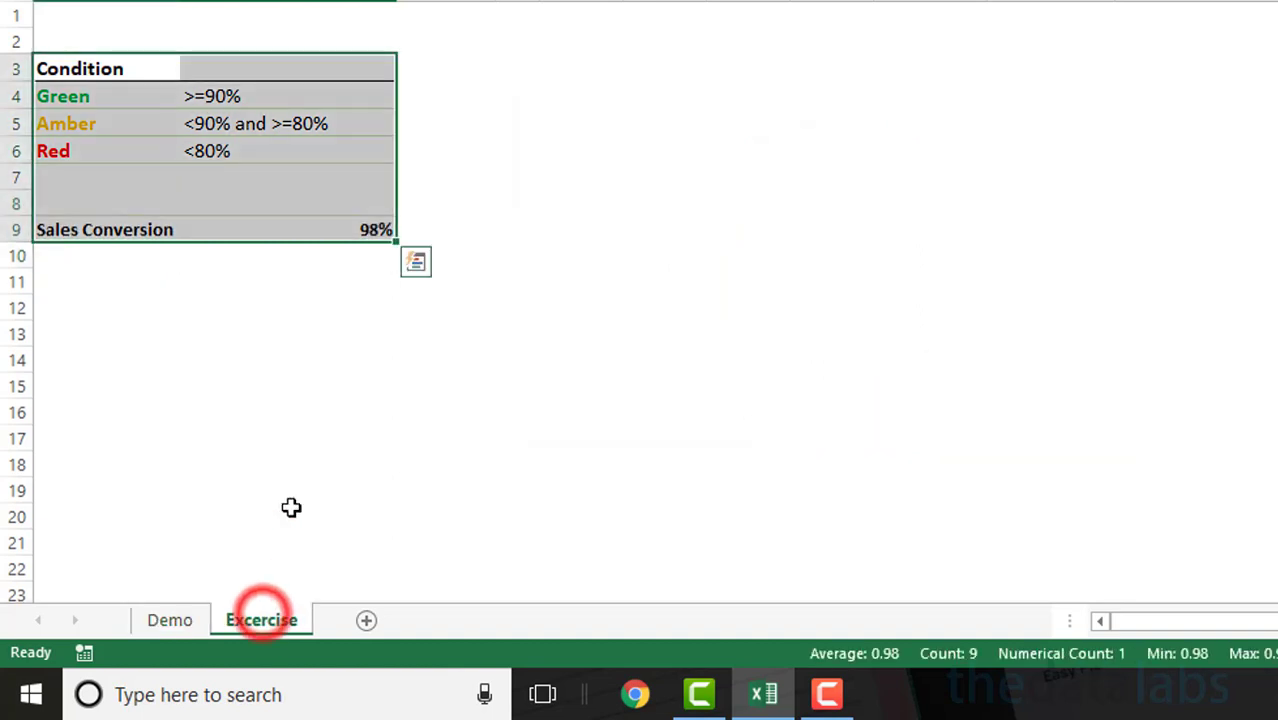
left_click(100, 100)
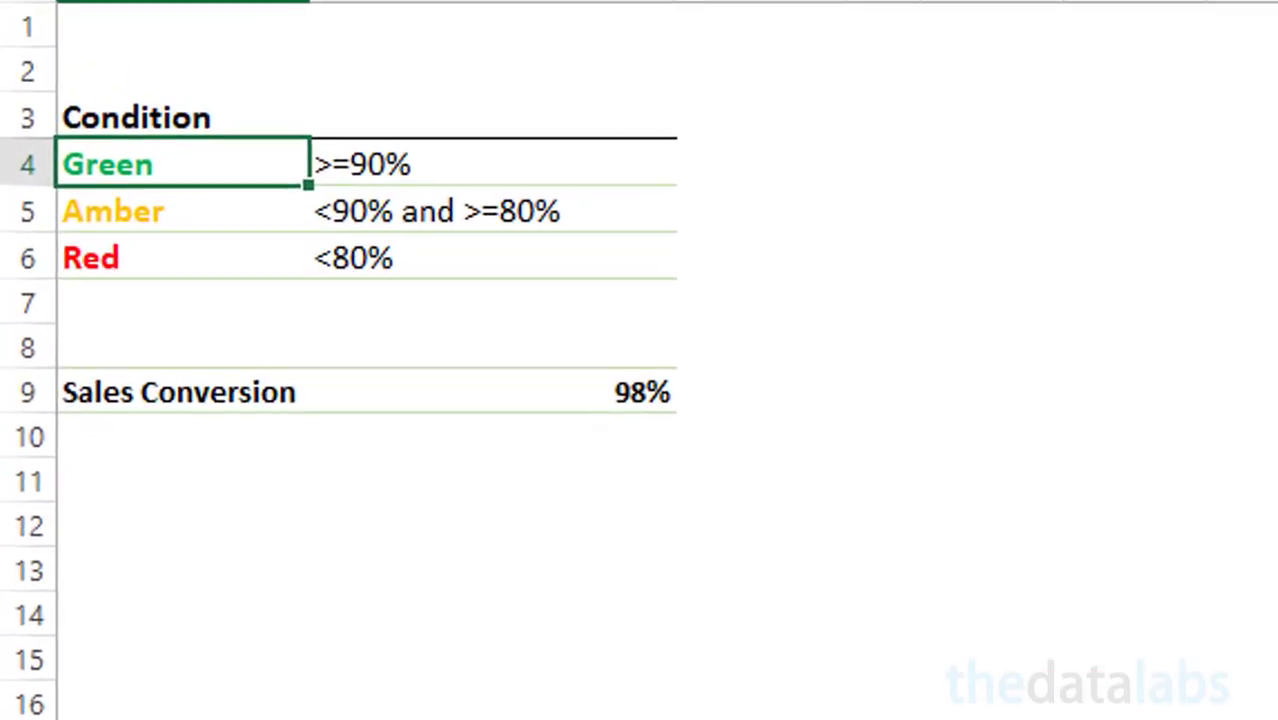
left_click(180, 257)
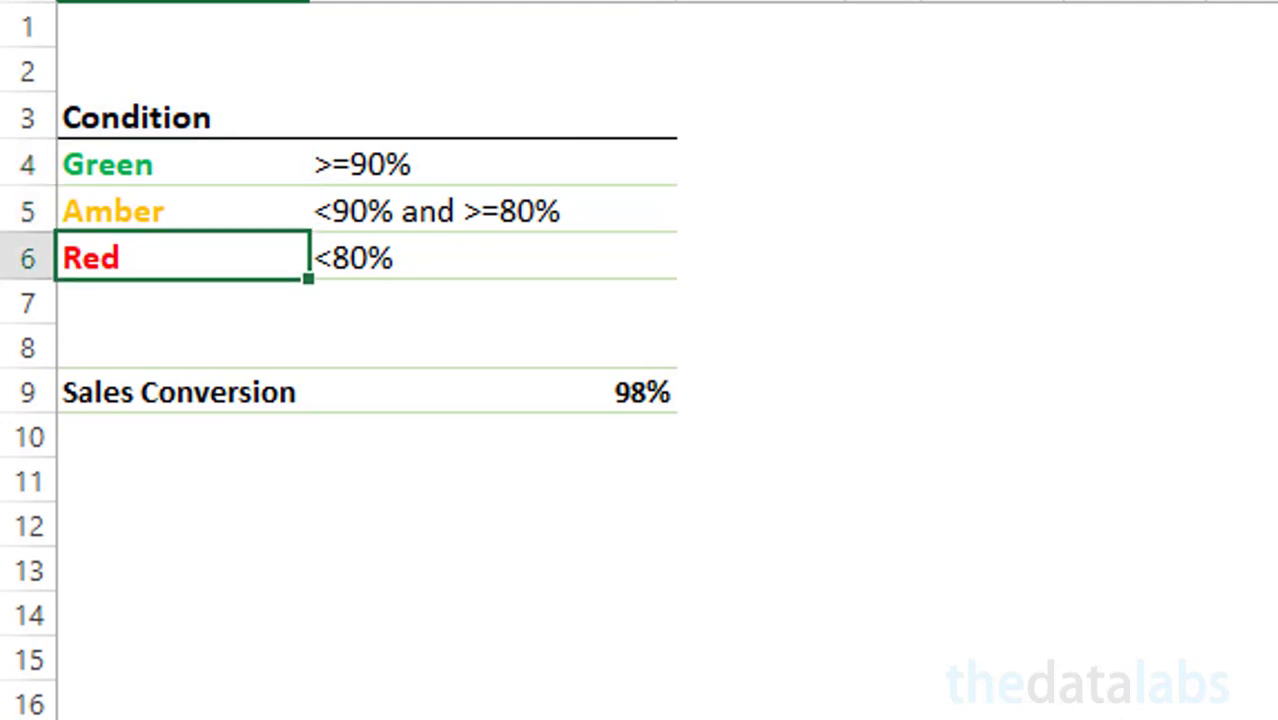
left_click(180, 302)
type("Difference")
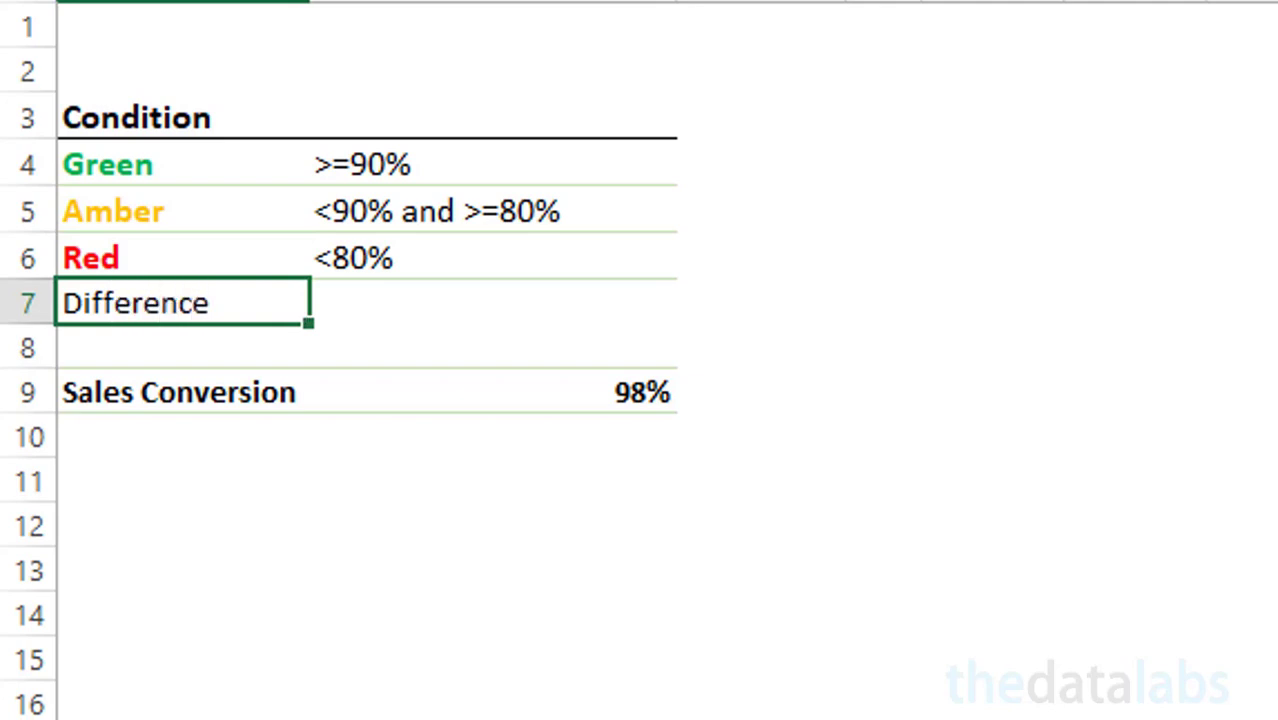
key("Return")
left_click(180, 302)
key("ctrl+b")
Step: In C4, beside the Green condition, enter the formula =IF(B9>=90%,B9,"") based on the Sales Conversion cell
left_click(490, 164)
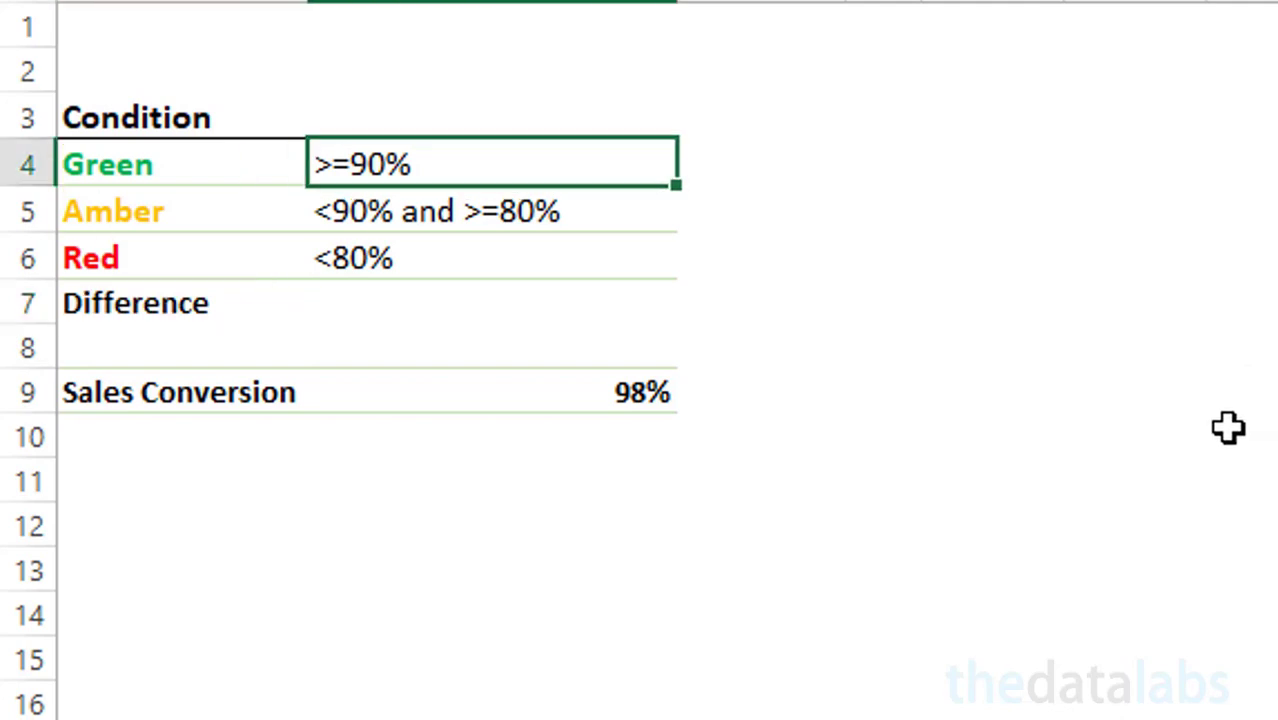
key("Right")
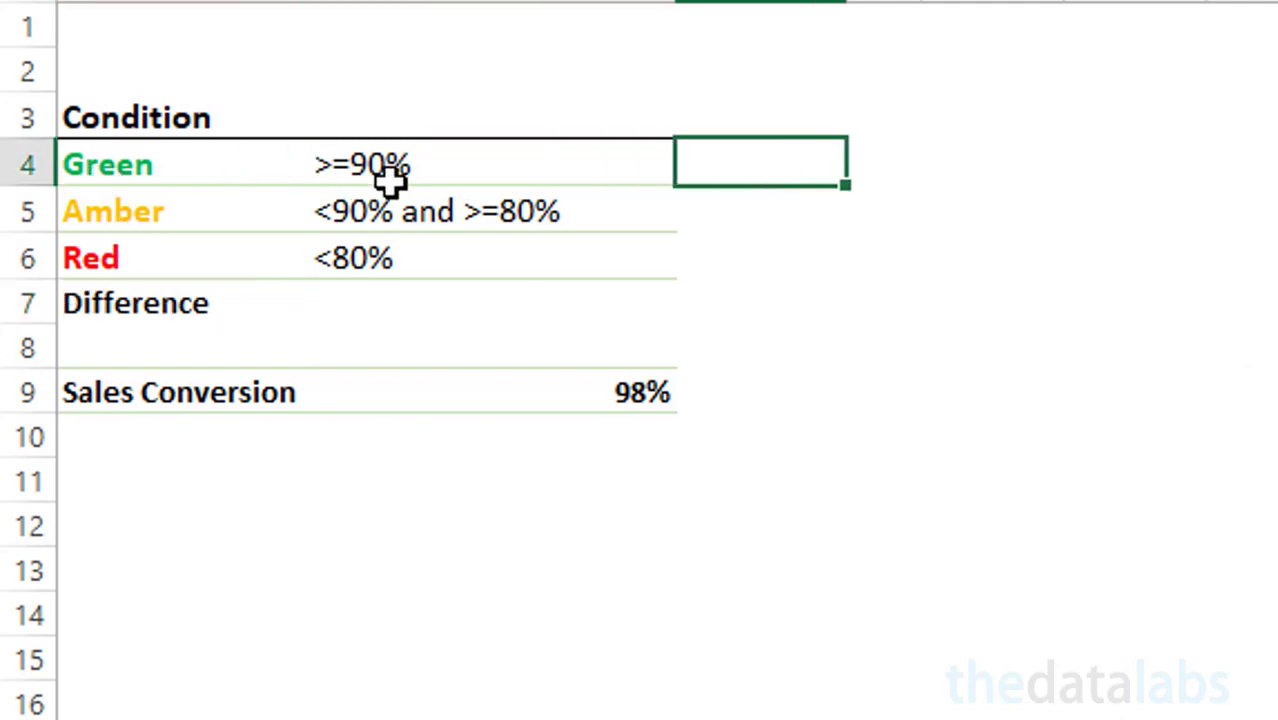
mouse_move(759, 144)
left_mouse_down()
mouse_move(750, 257)
mouse_move(750, 151)
left_mouse_up()
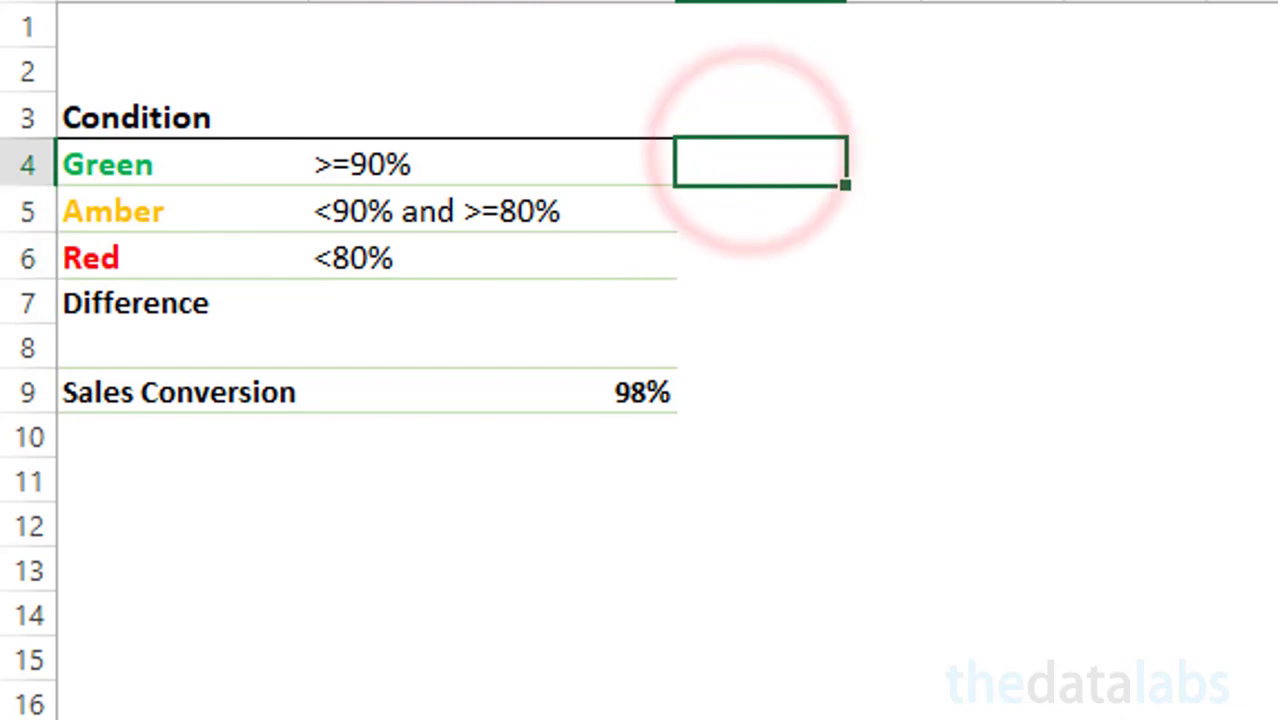
type("=if(")
key("Down")
key("Down")
key("Down")
key("Down")
key("Down")
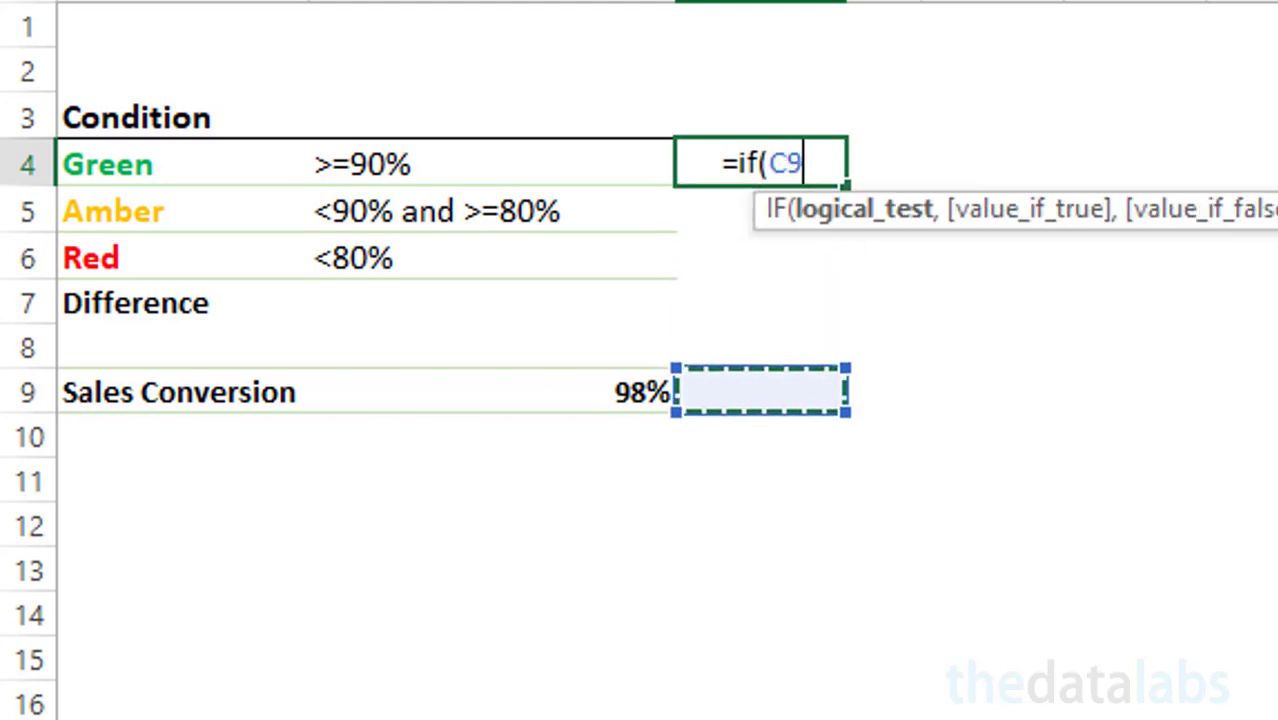
key("Left")
type(">=90")
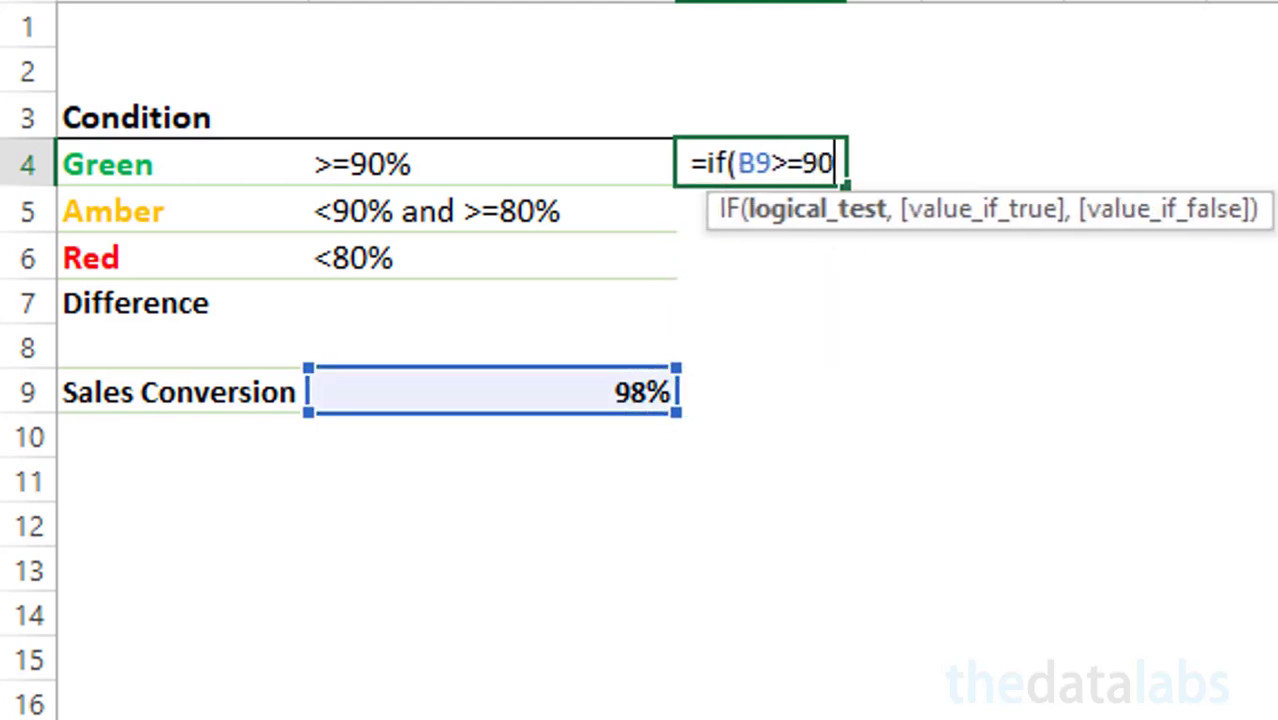
type("%,")
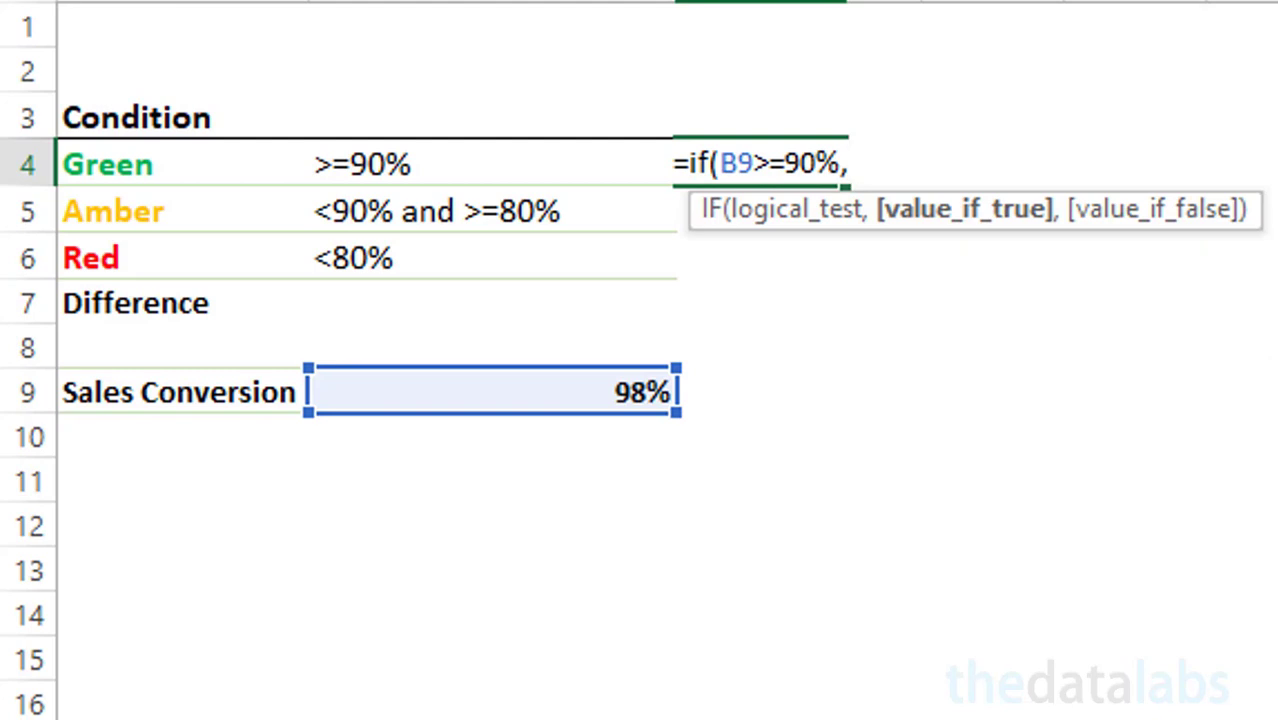
left_click(562, 396)
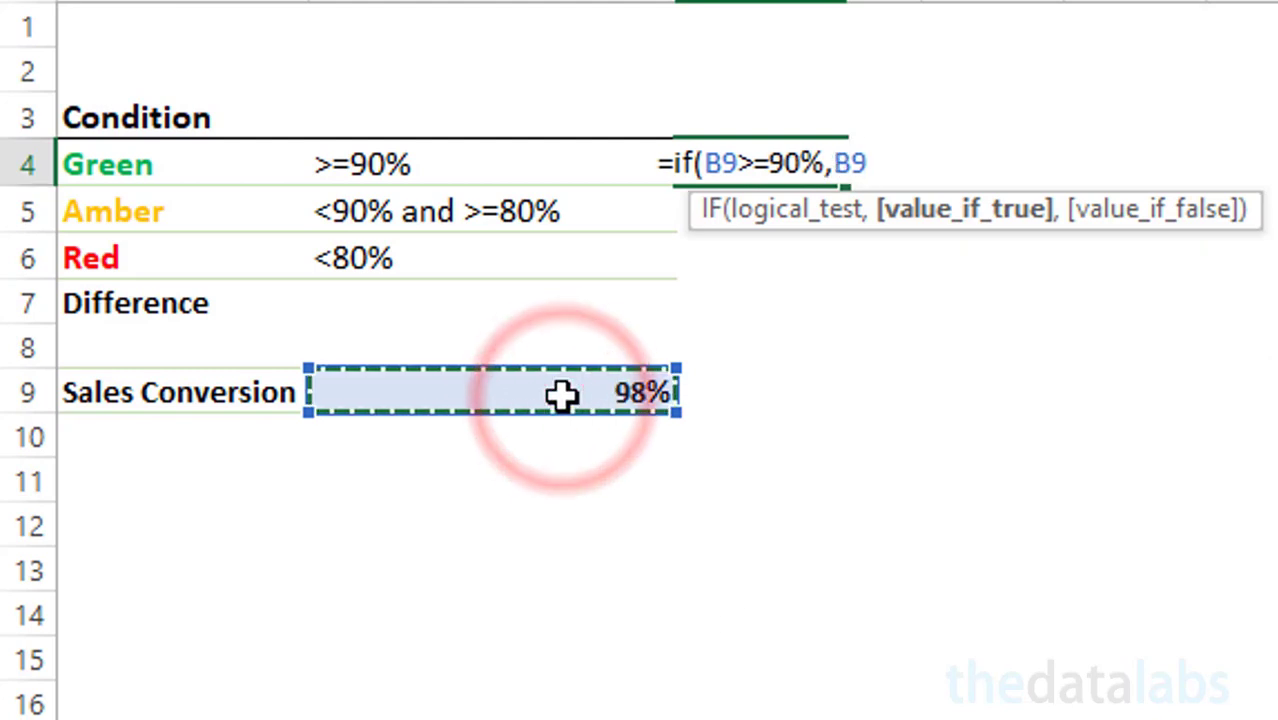
type(",")
type("\"\")")
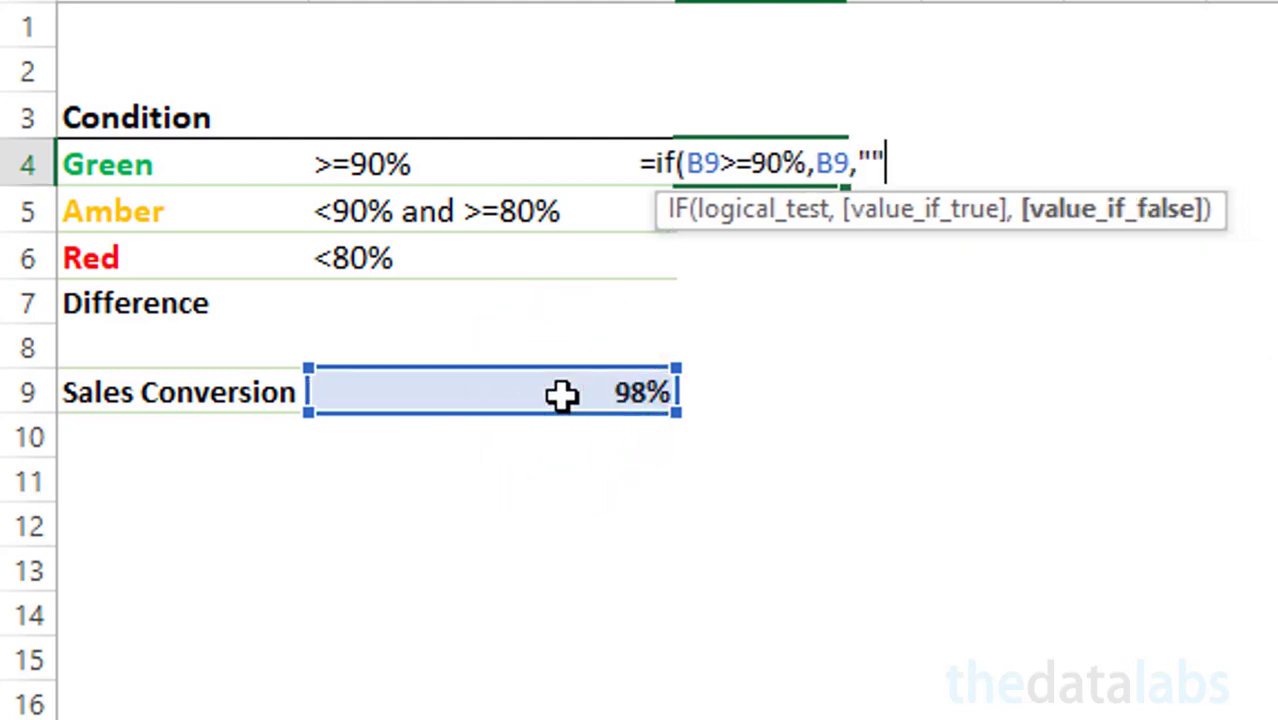
key("Return")
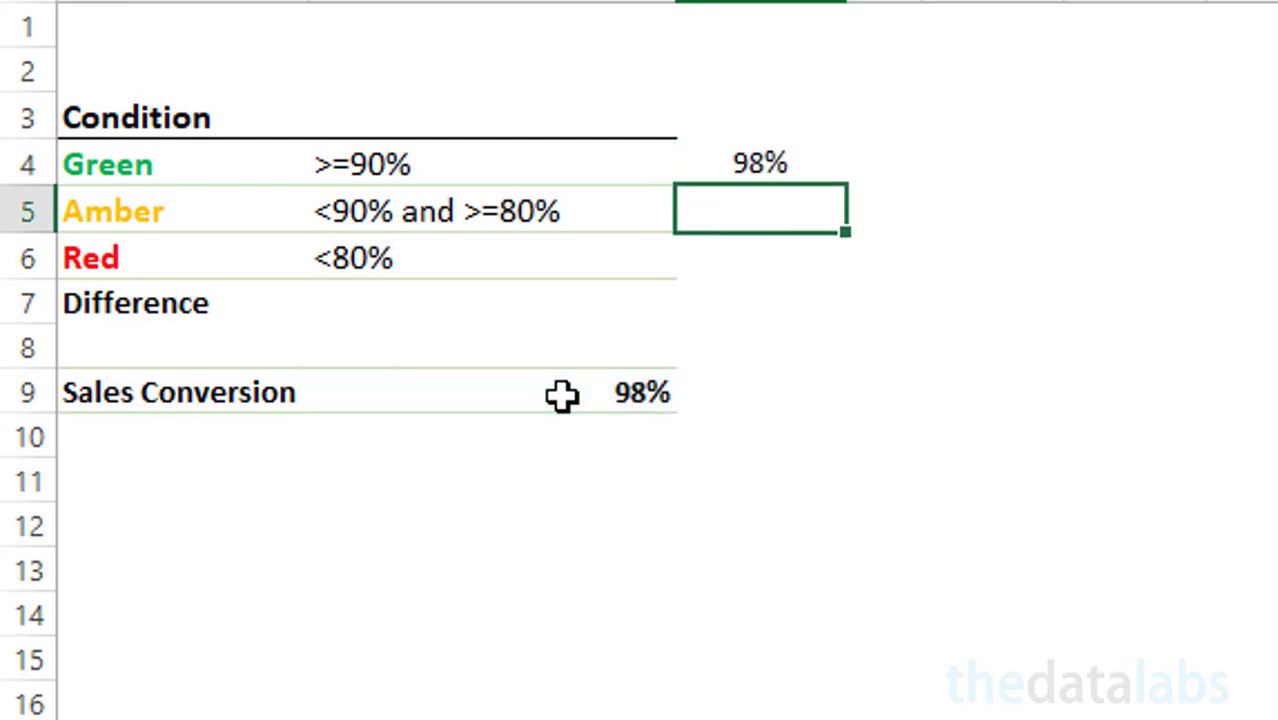
Step: In C5, beside the Amber condition, enter the formula =IF(AND(B9<90%,B9>=80%),B9,"")
type("=if")
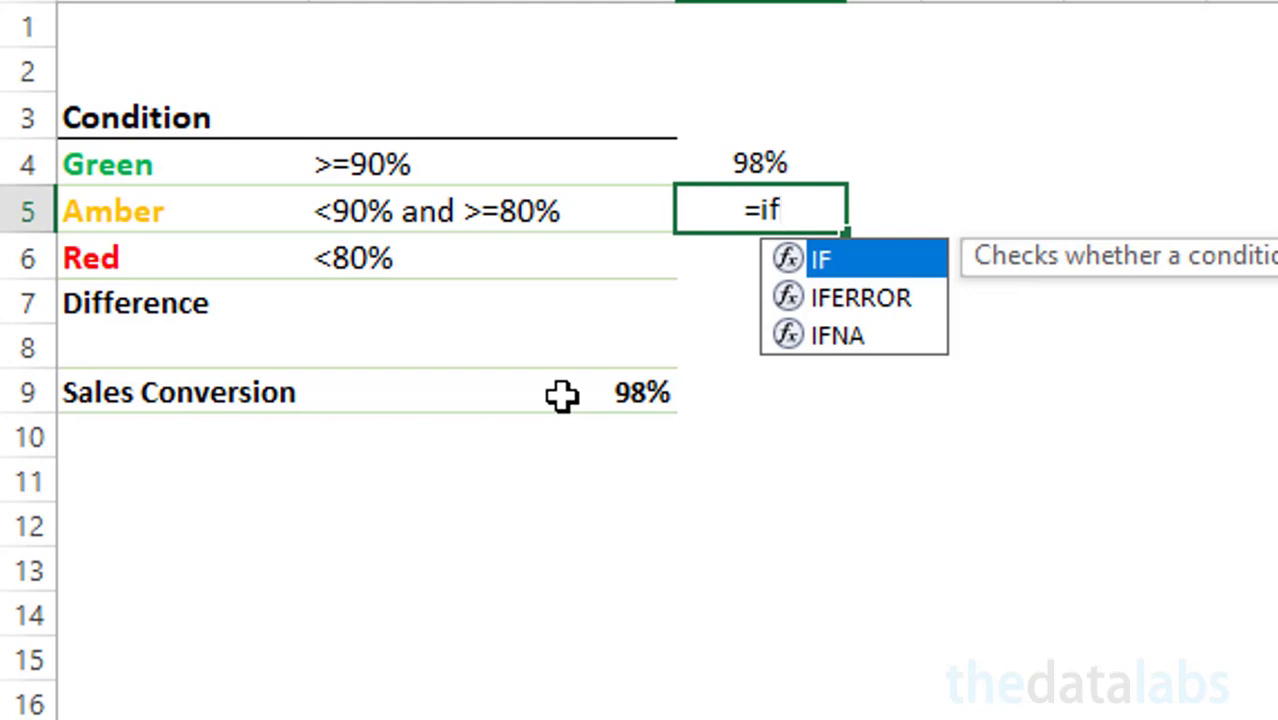
type("(and(")
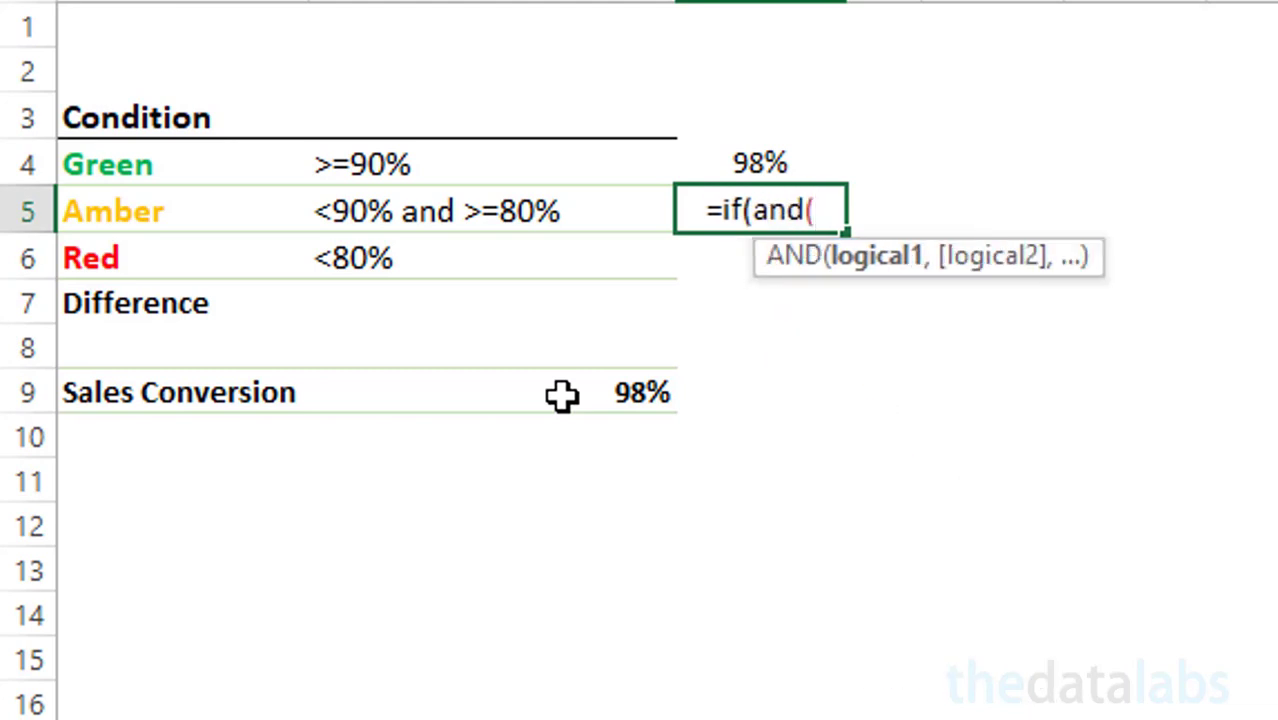
left_click(561, 396)
type("<90%,")
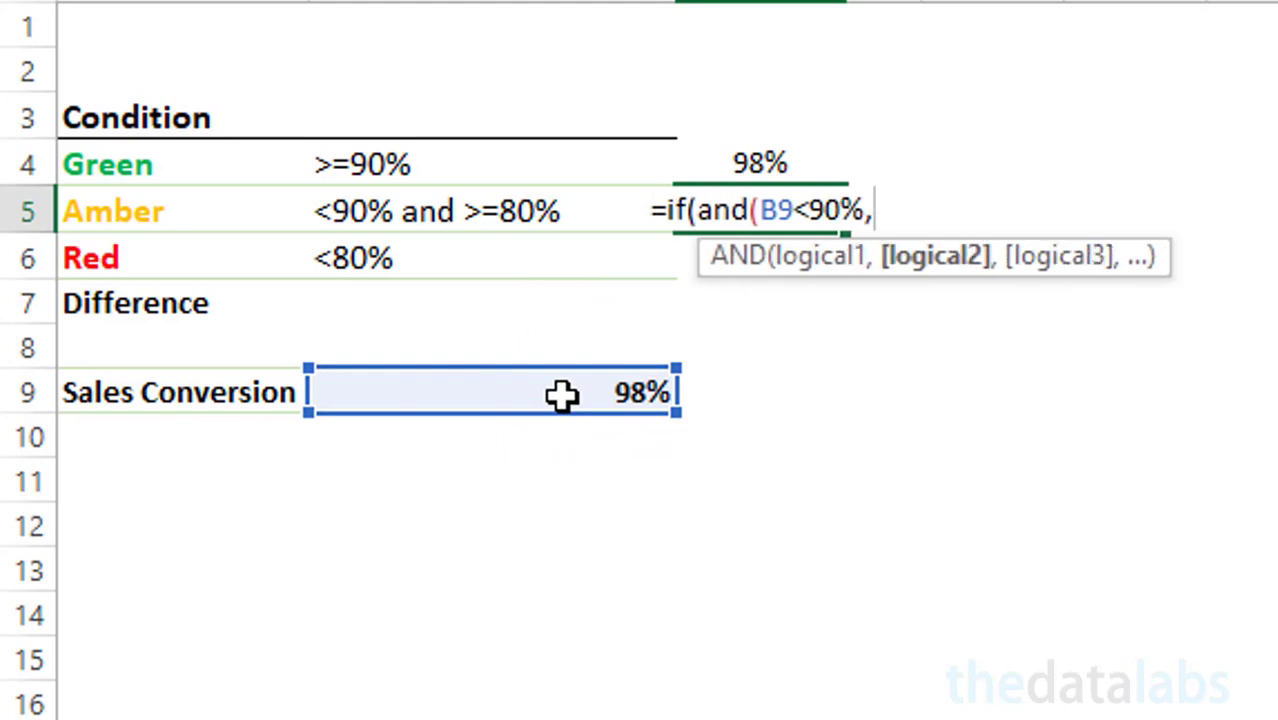
left_click(561, 396)
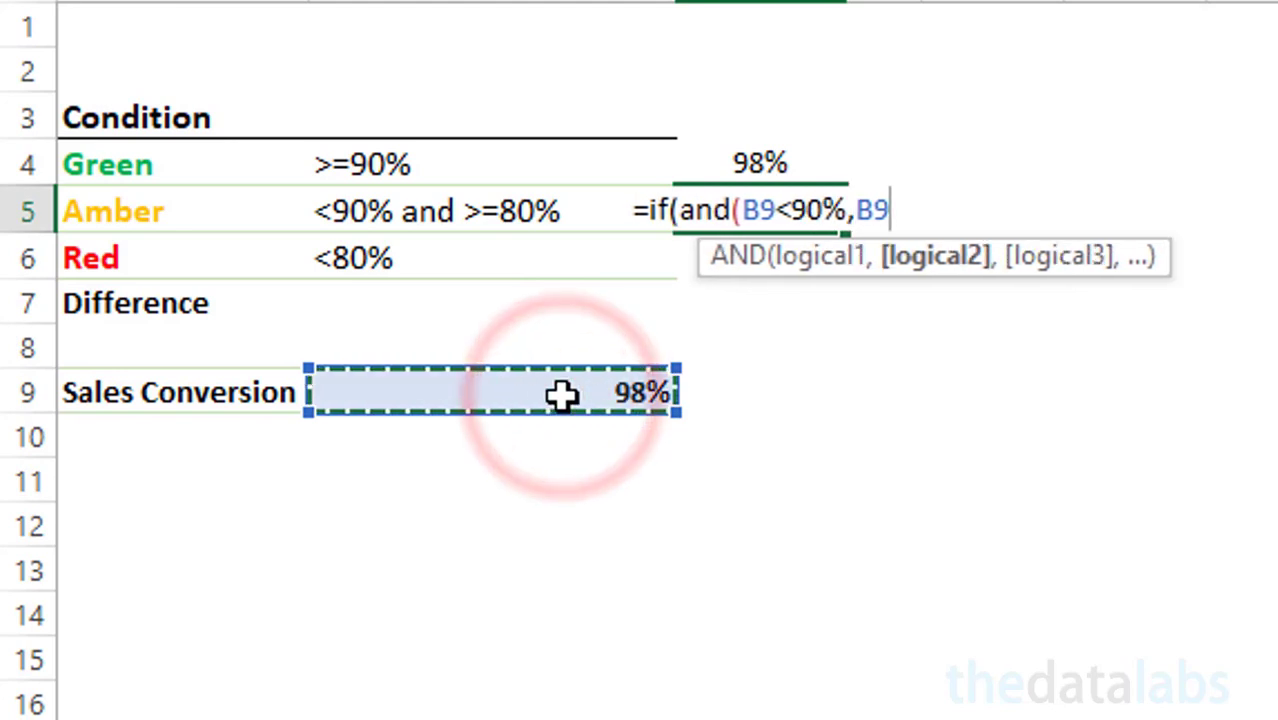
type(">=80")
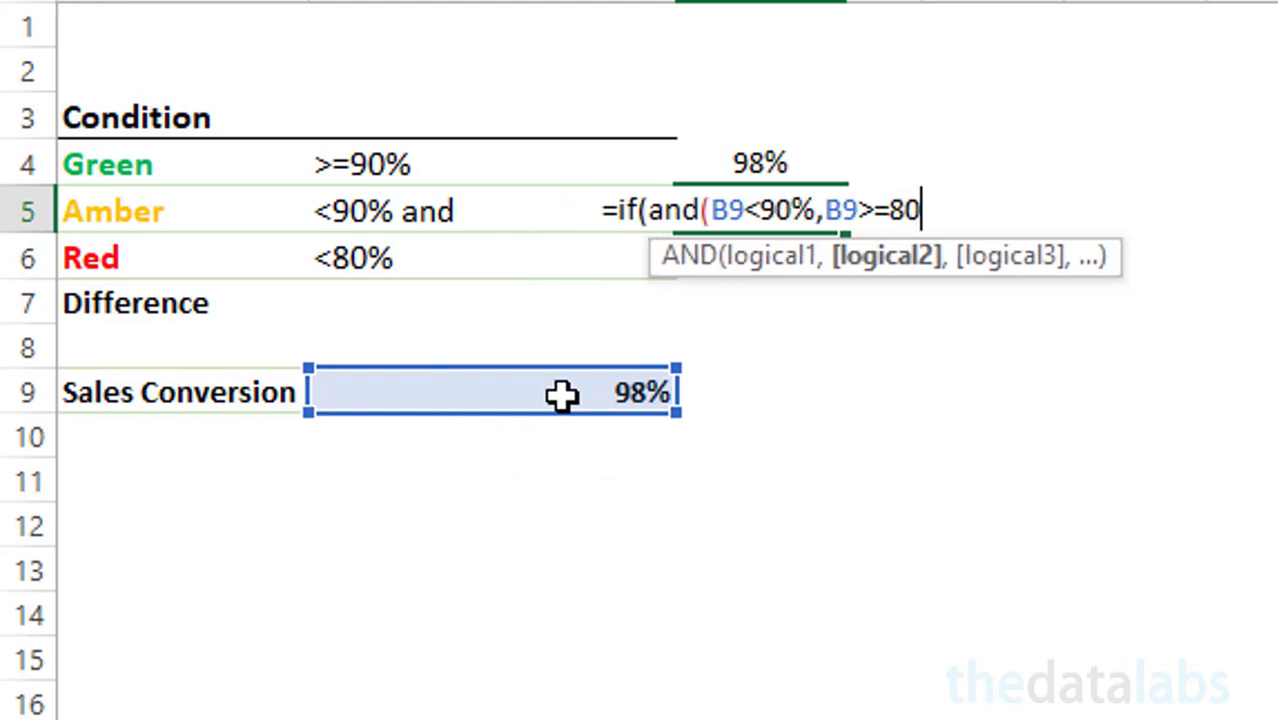
type("%)")
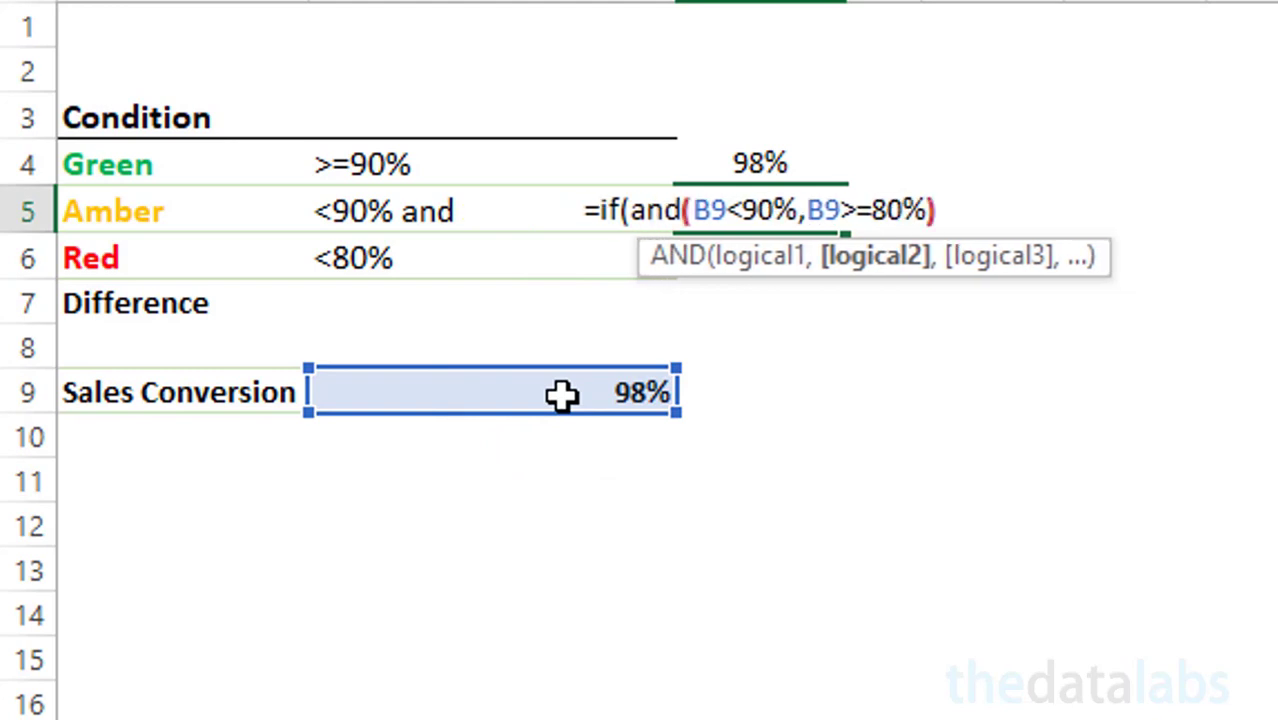
type(",")
left_click(561, 396)
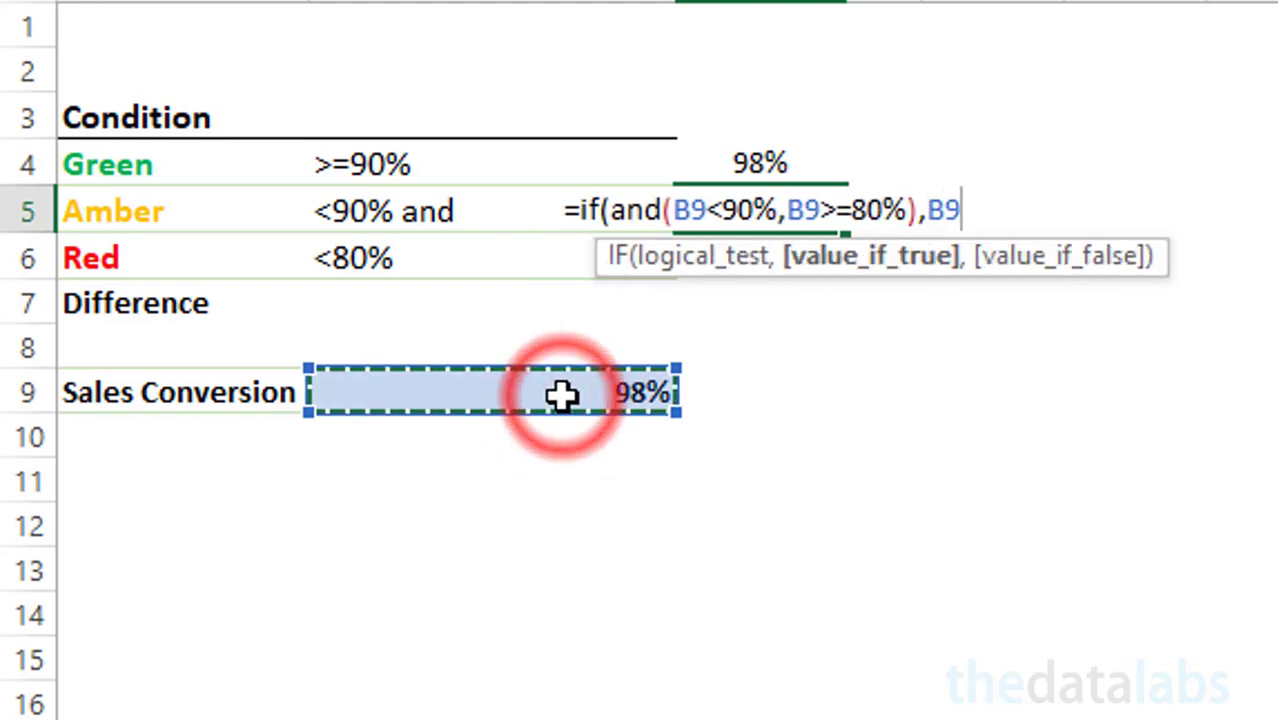
type(",")
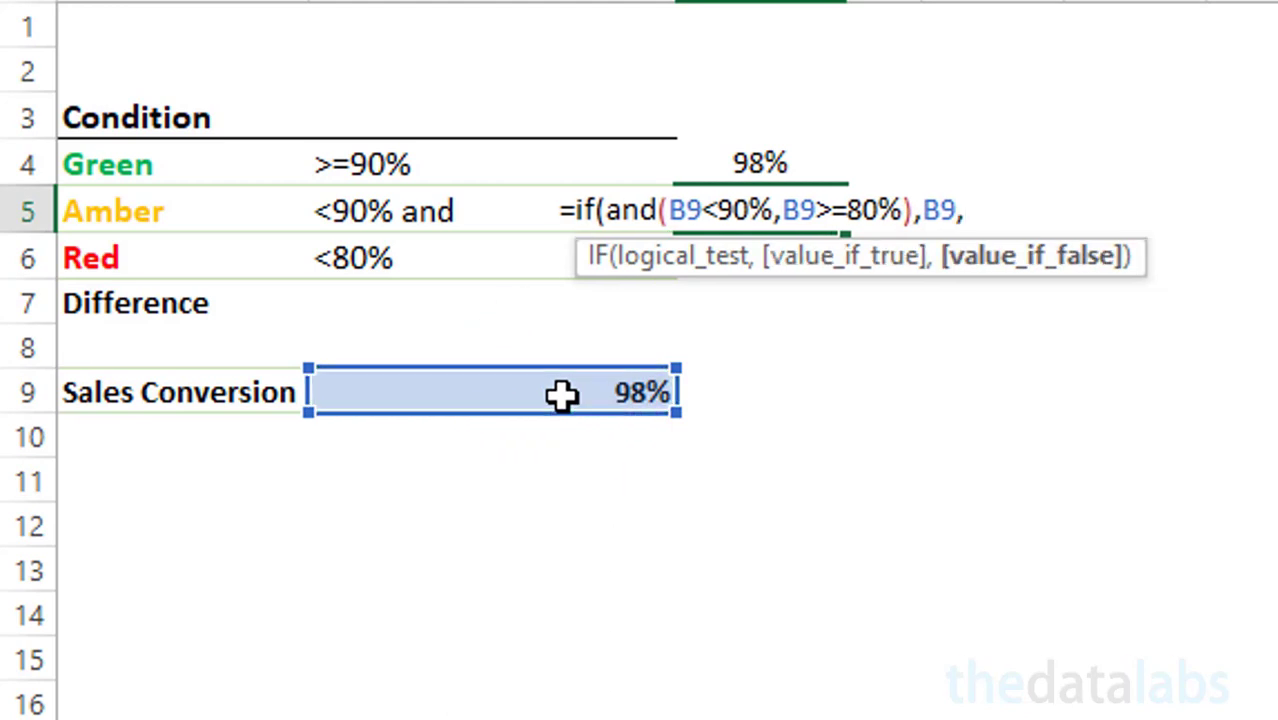
type("\"")
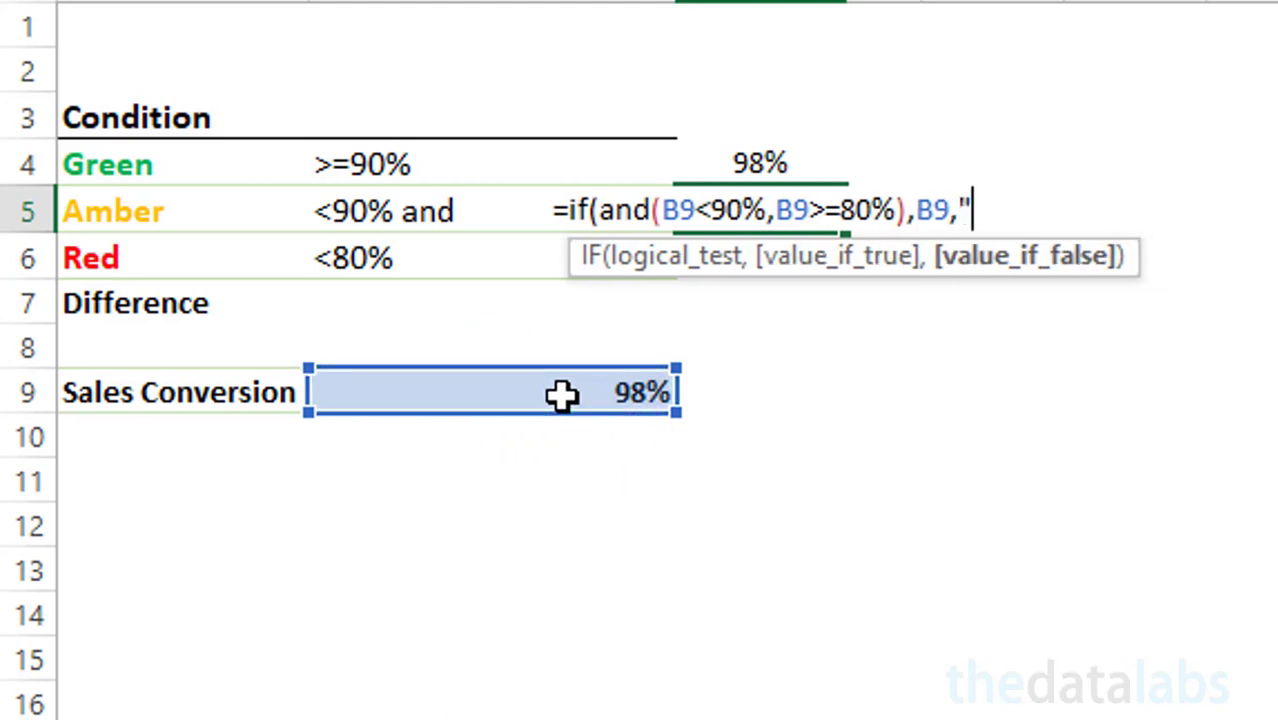
type("\"")
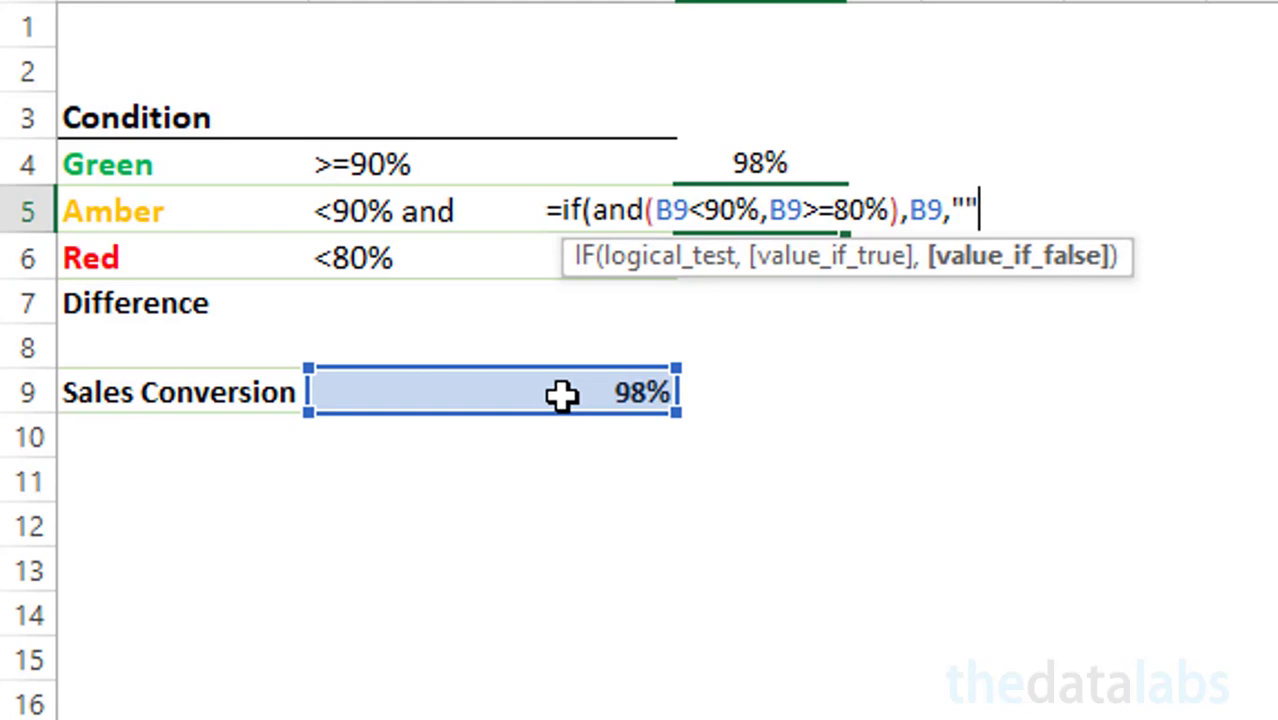
type(")")
key("Return")
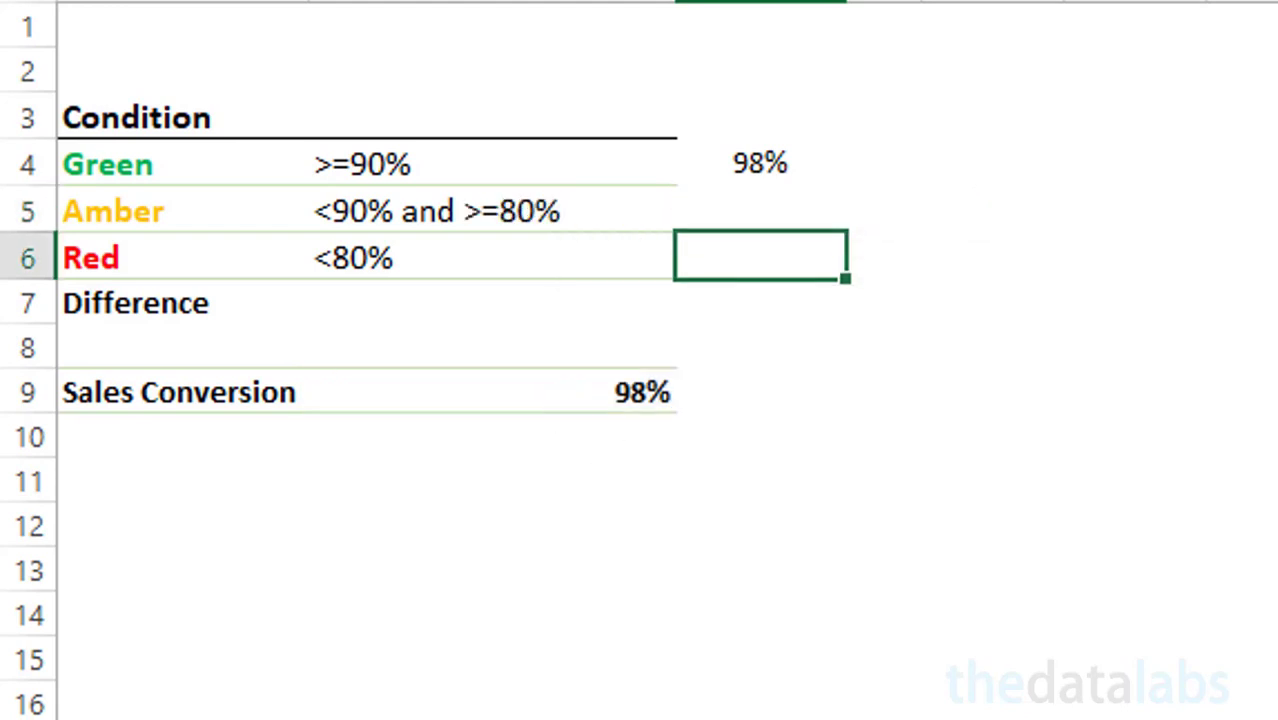
Step: In C6, beside the Red condition, enter the formula =IF(B9<80%,B9,"")
type("=if(")
key("Down")
key("Down")
key("Down")
key("Left")
type("<")
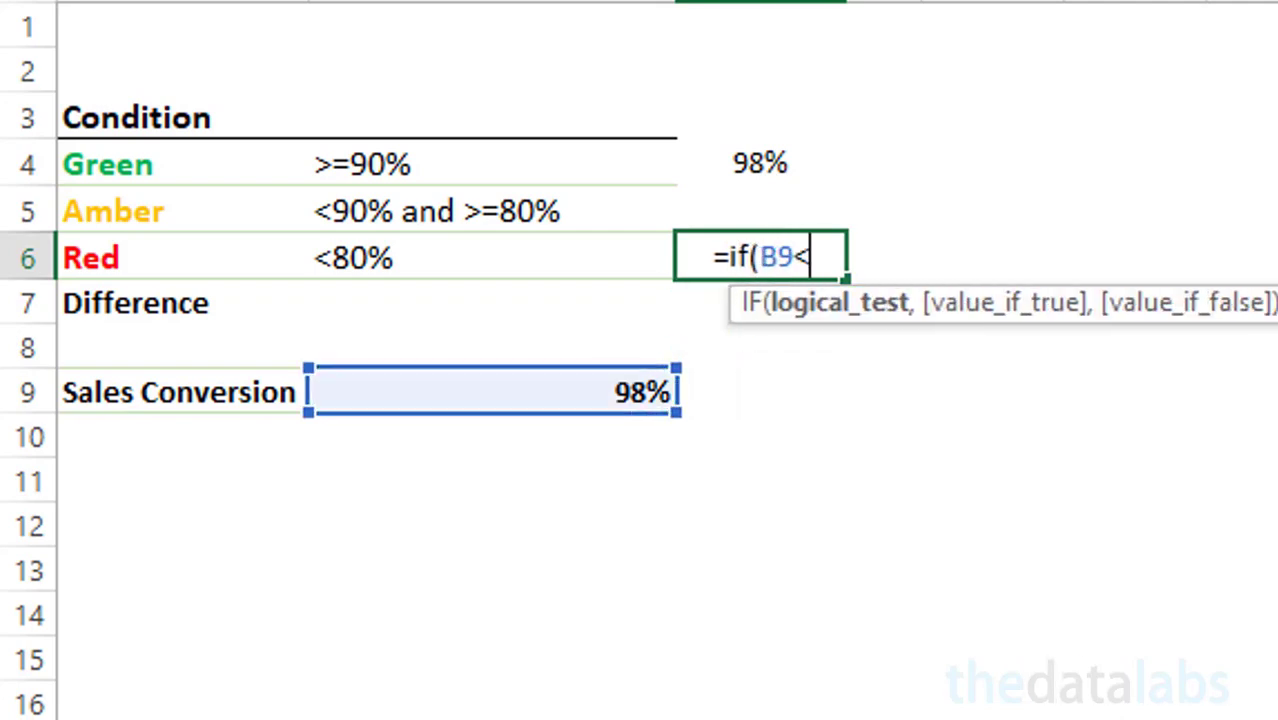
type("80%,")
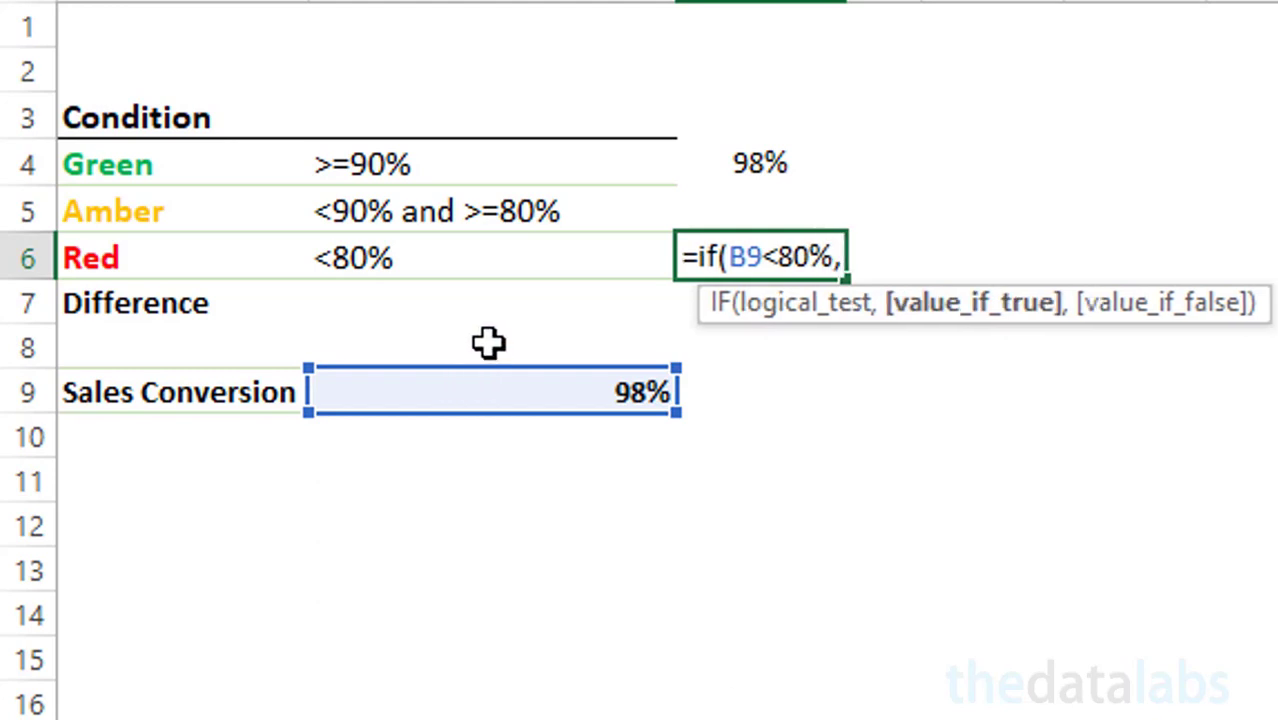
left_click(479, 391)
type(",")
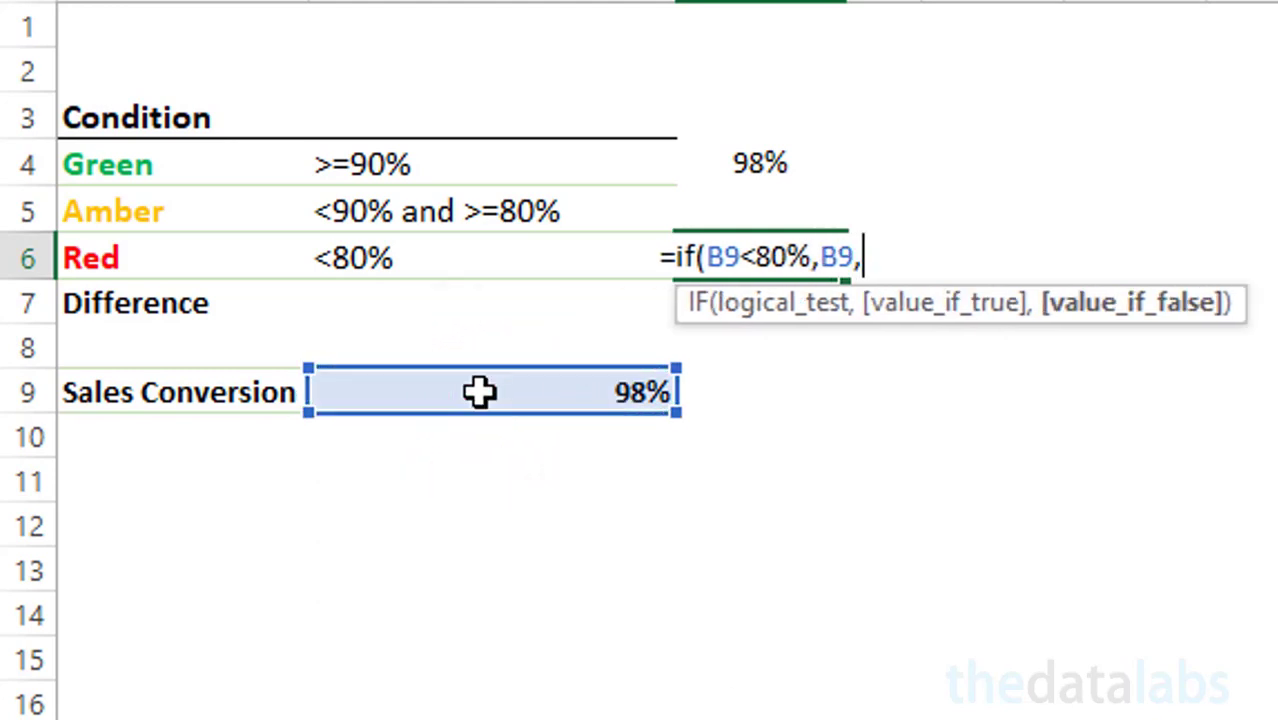
type("\"\"")
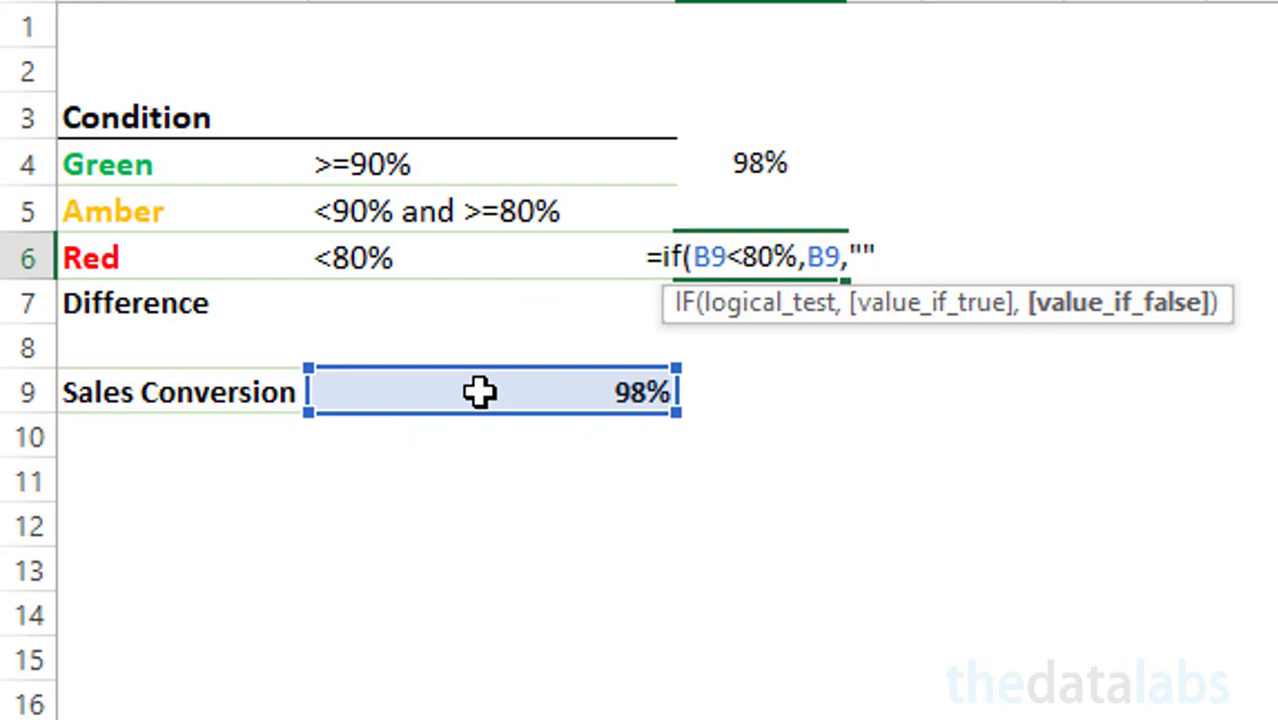
type(")")
key("Return")
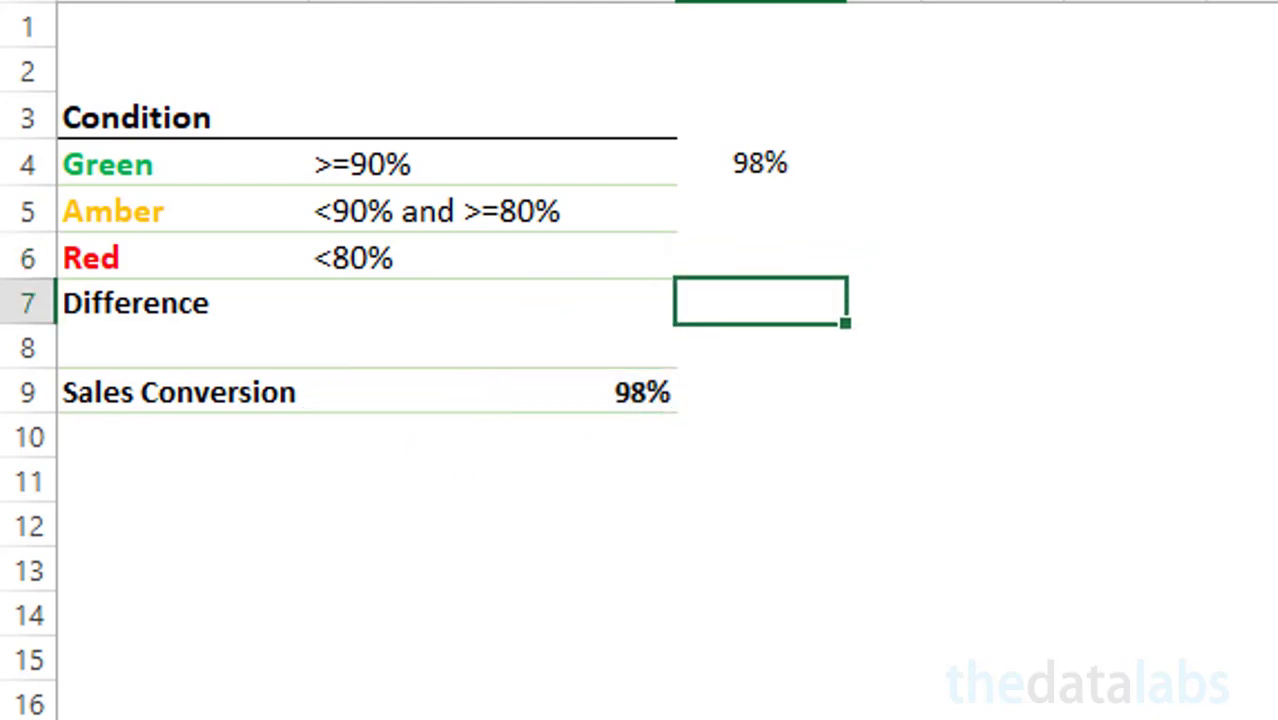
Step: In C7, on the Difference row, enter the formula =100%-B9 to calculate the remainder of the Sales Conversion
left_click(195, 303)
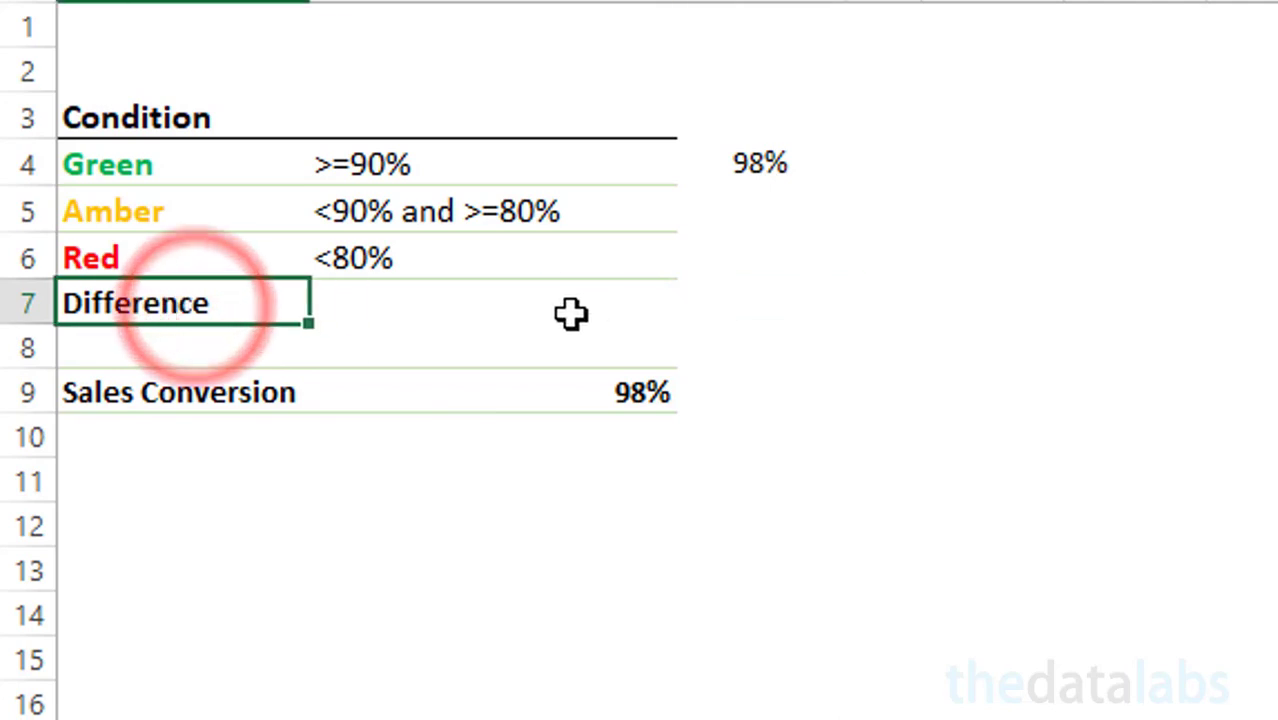
left_click(776, 314)
type("=100%-")
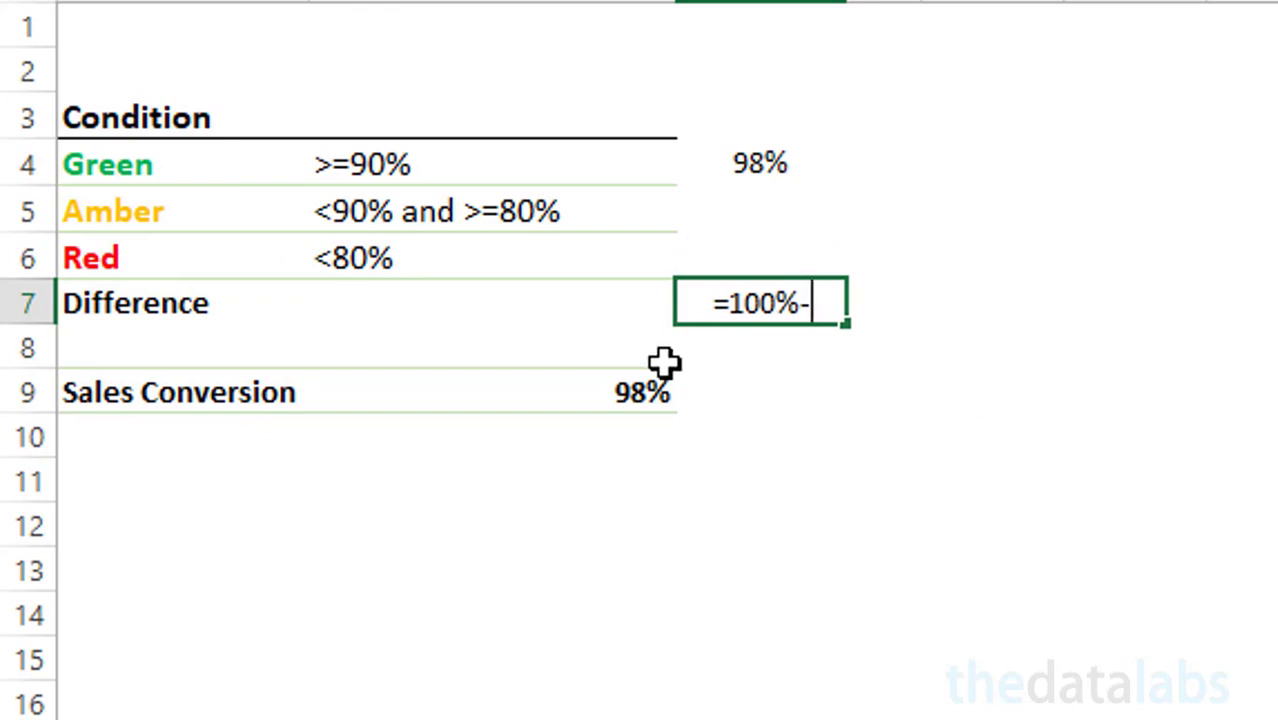
left_click(622, 391)
key("Return")
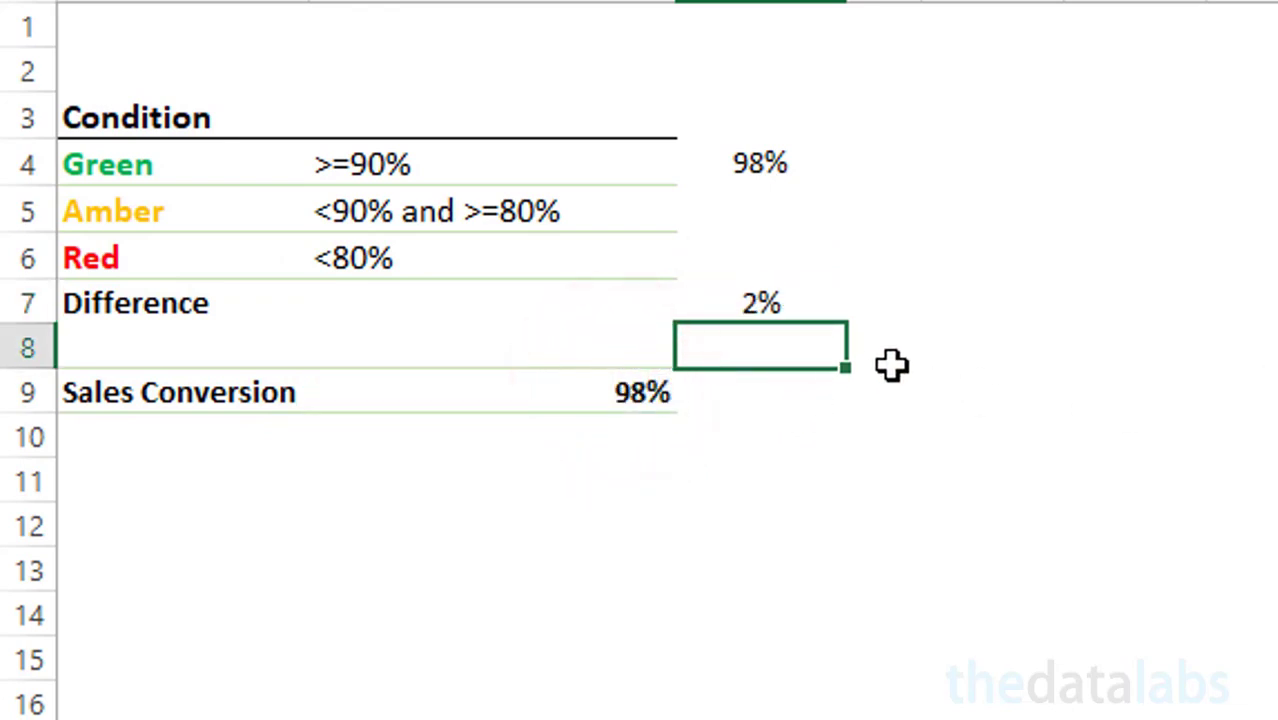
Step: Review the Green, Amber, Red and Difference results in C4:C7 against the Sales Conversion value in B9
left_click_drag(776, 157, 751, 300)
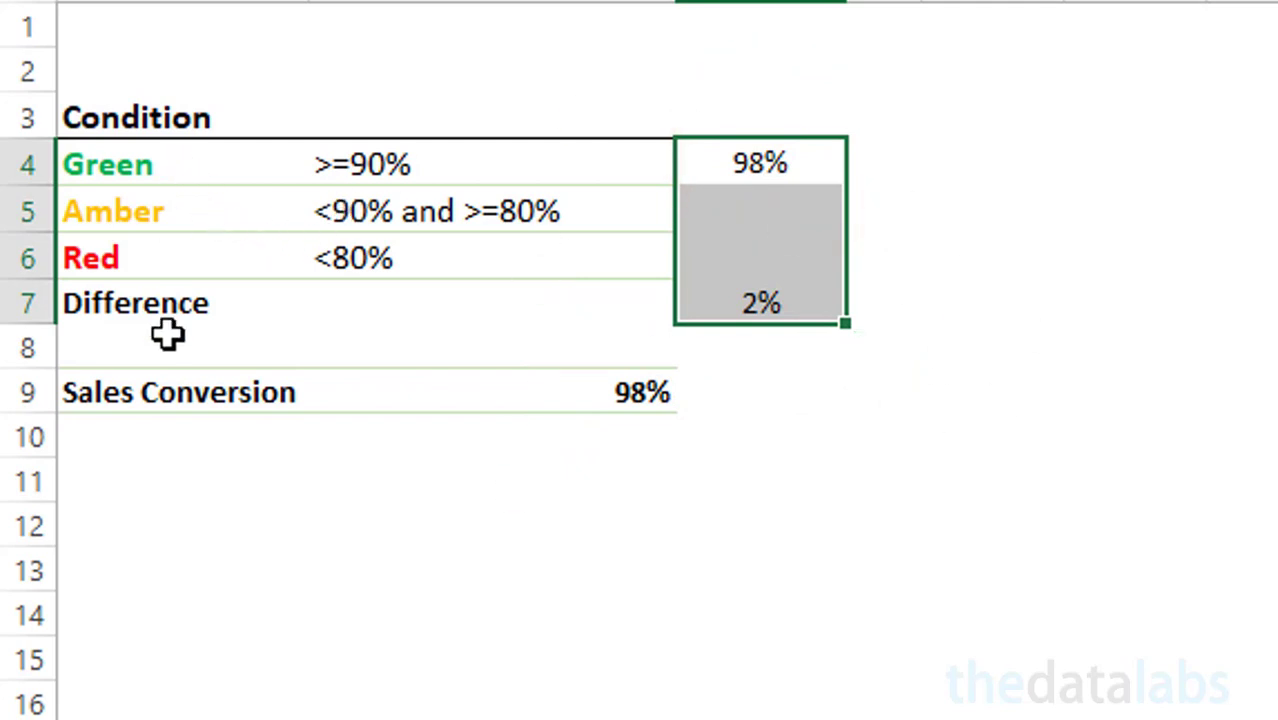
left_click(662, 498)
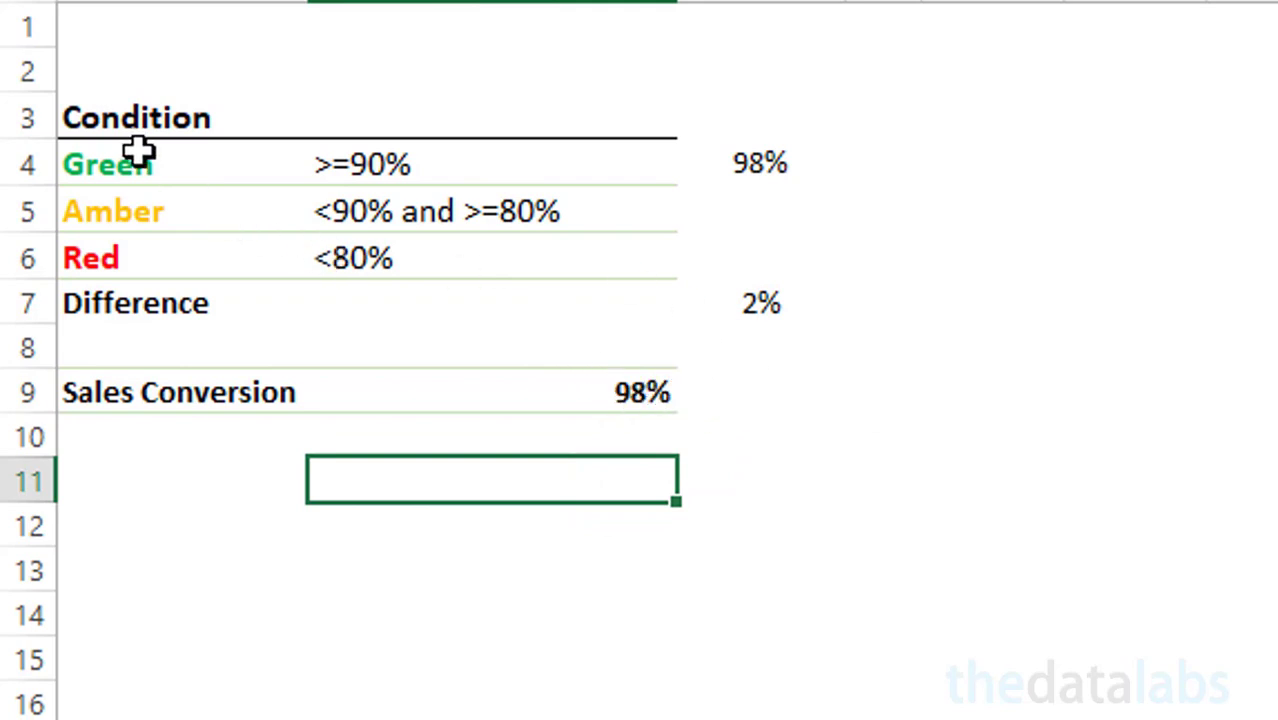
left_click_drag(832, 157, 832, 266)
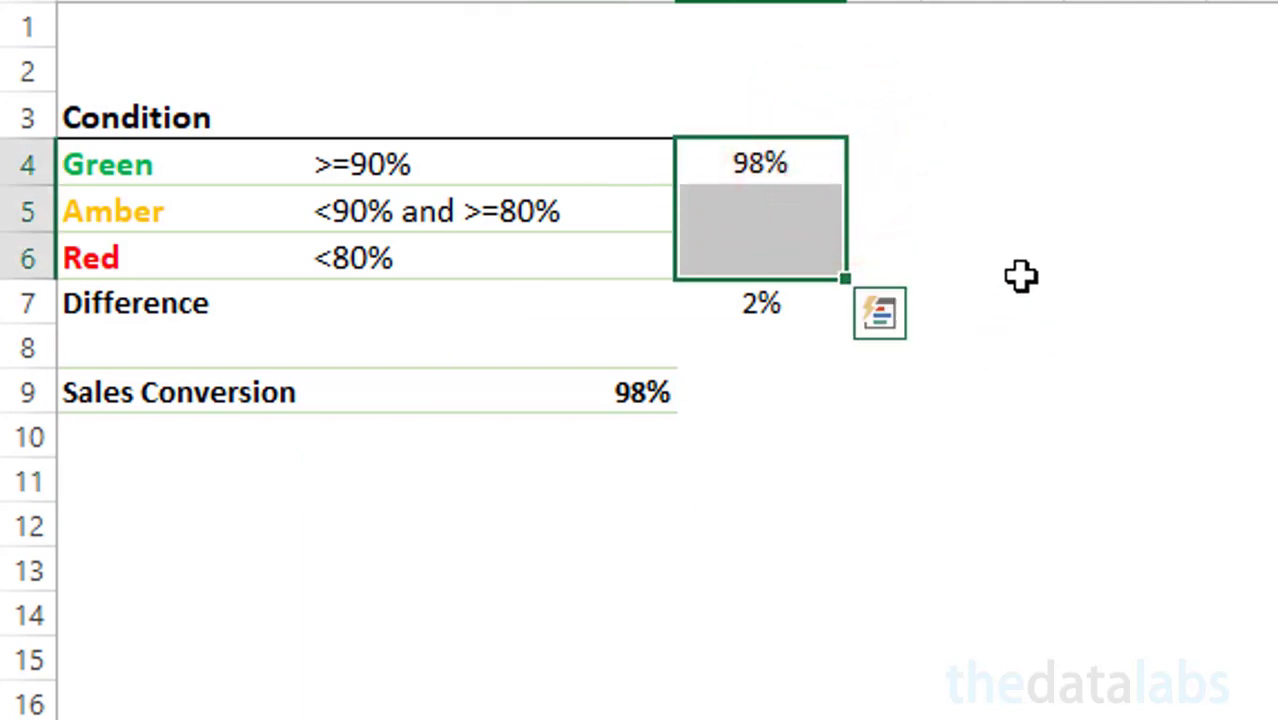
left_click(1103, 180)
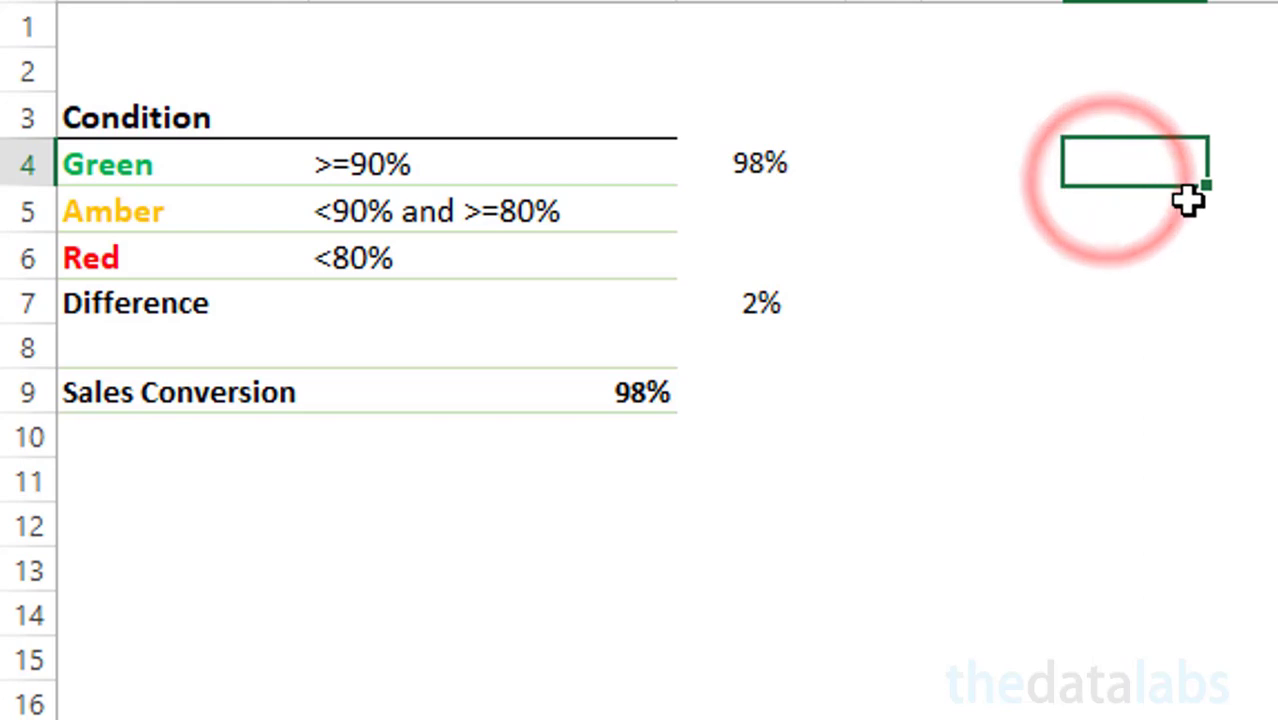
left_click(766, 216)
left_click_drag(766, 216, 876, 243)
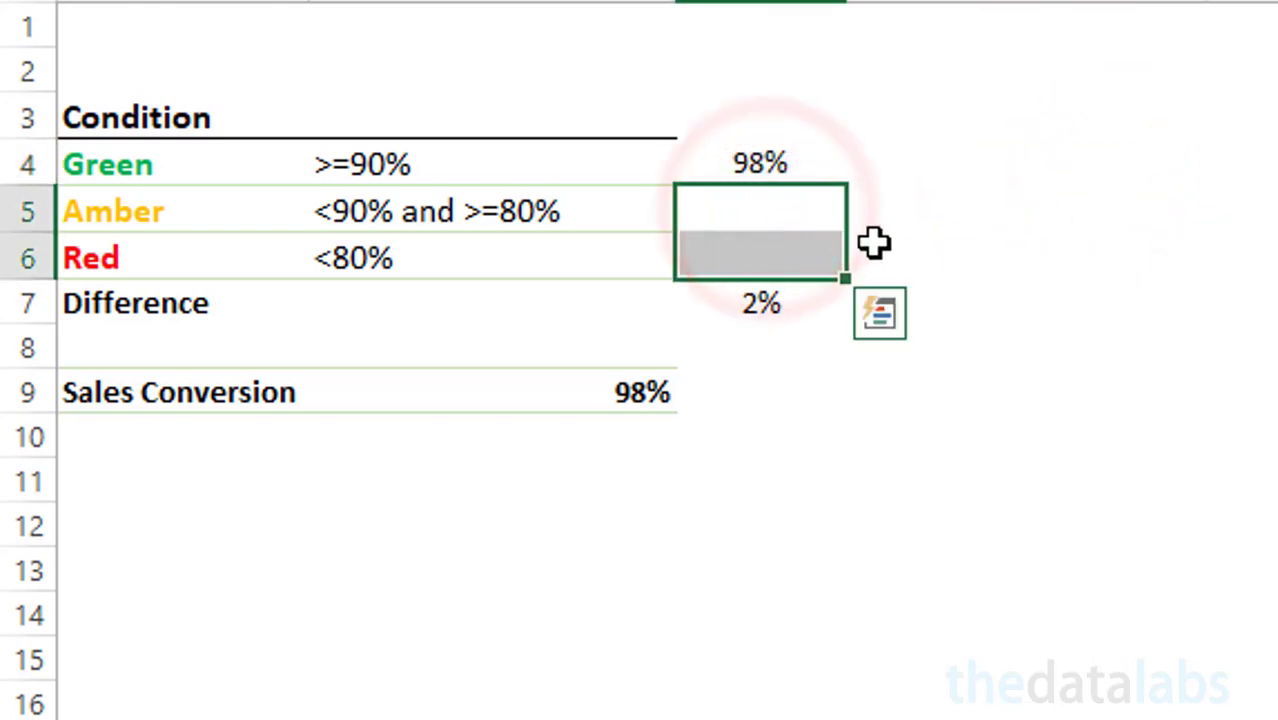
left_click(628, 391)
left_click(870, 349)
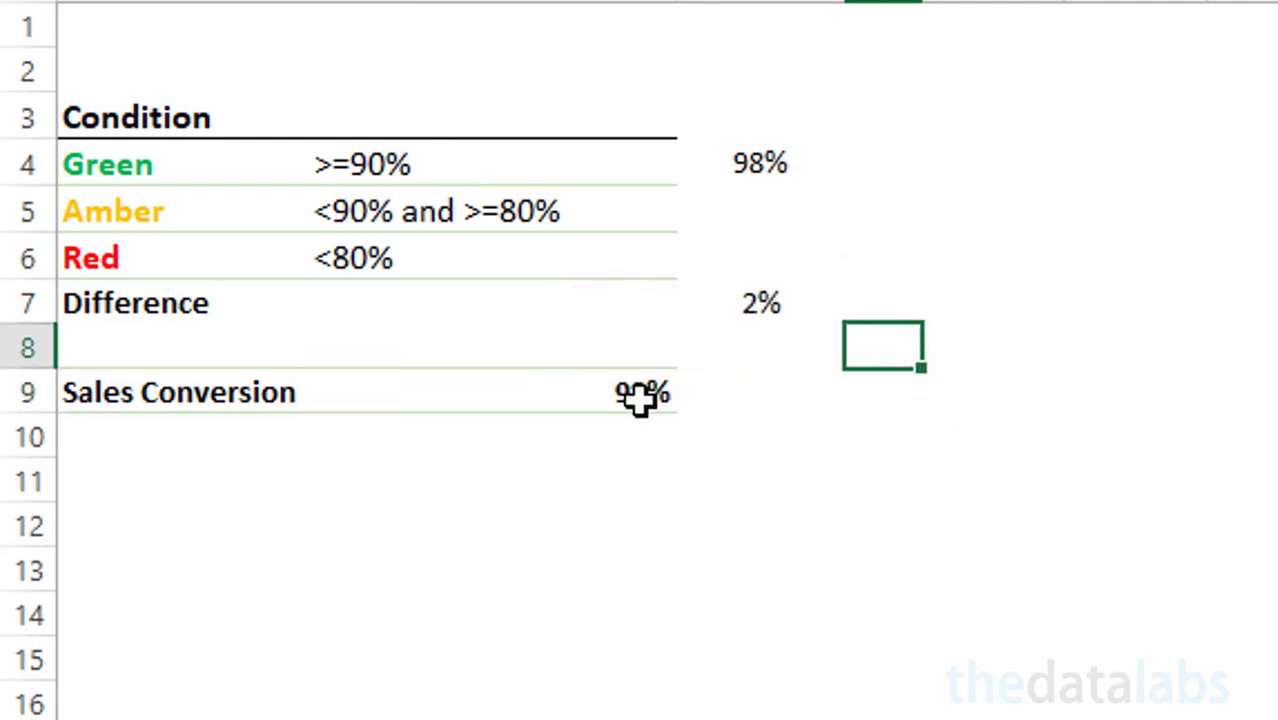
left_click(618, 472)
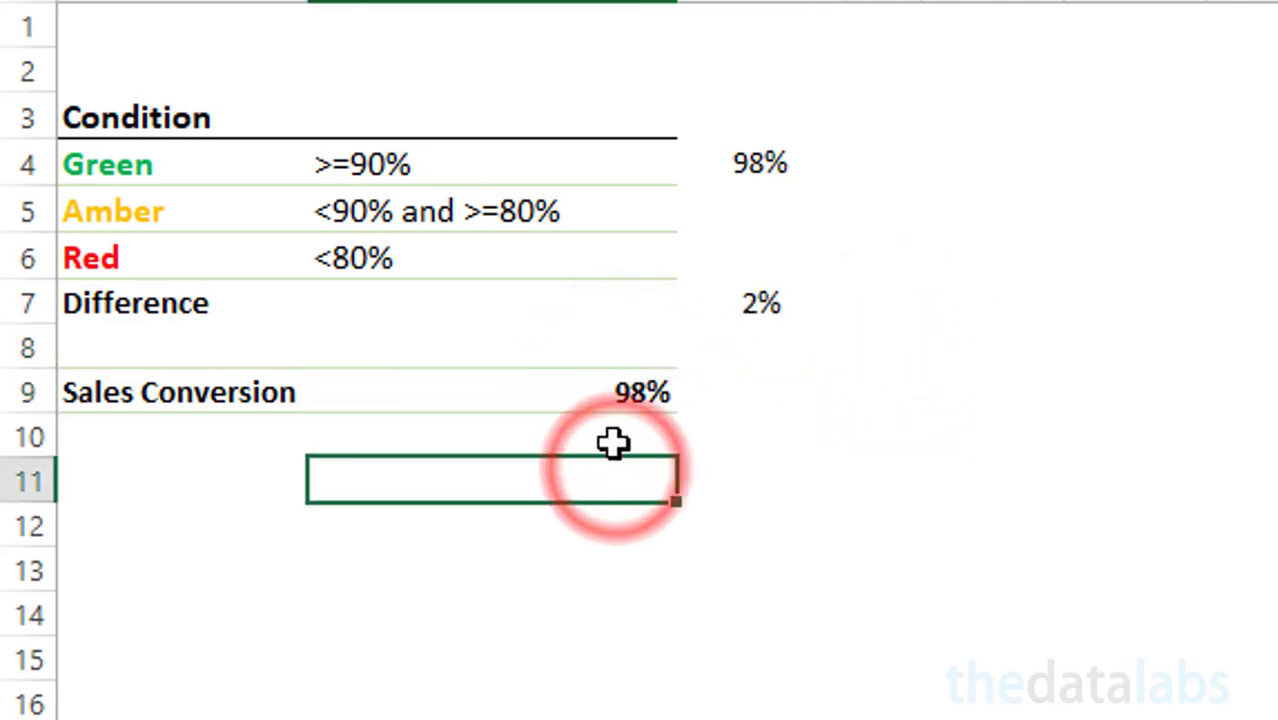
Step: Check the Sales Conversion in B9 against the Difference in C7 and the helper range C4:C7
left_click(641, 400)
left_click(765, 316)
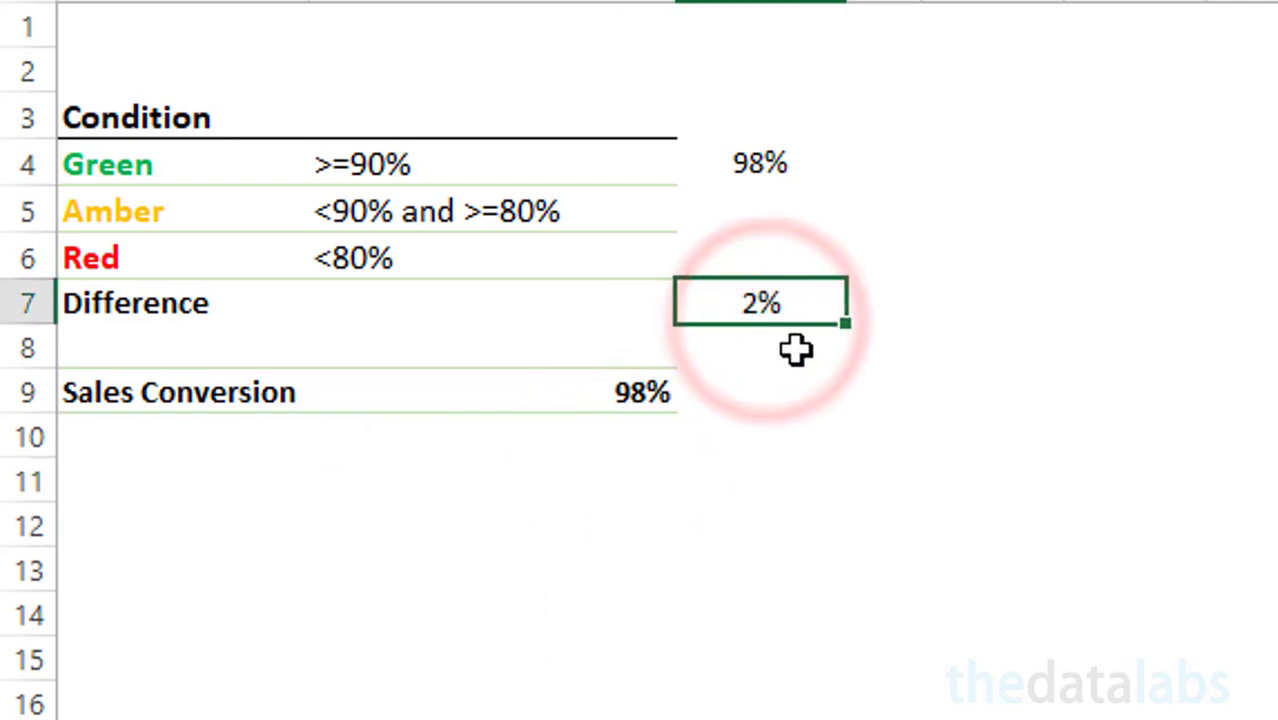
left_click(745, 459)
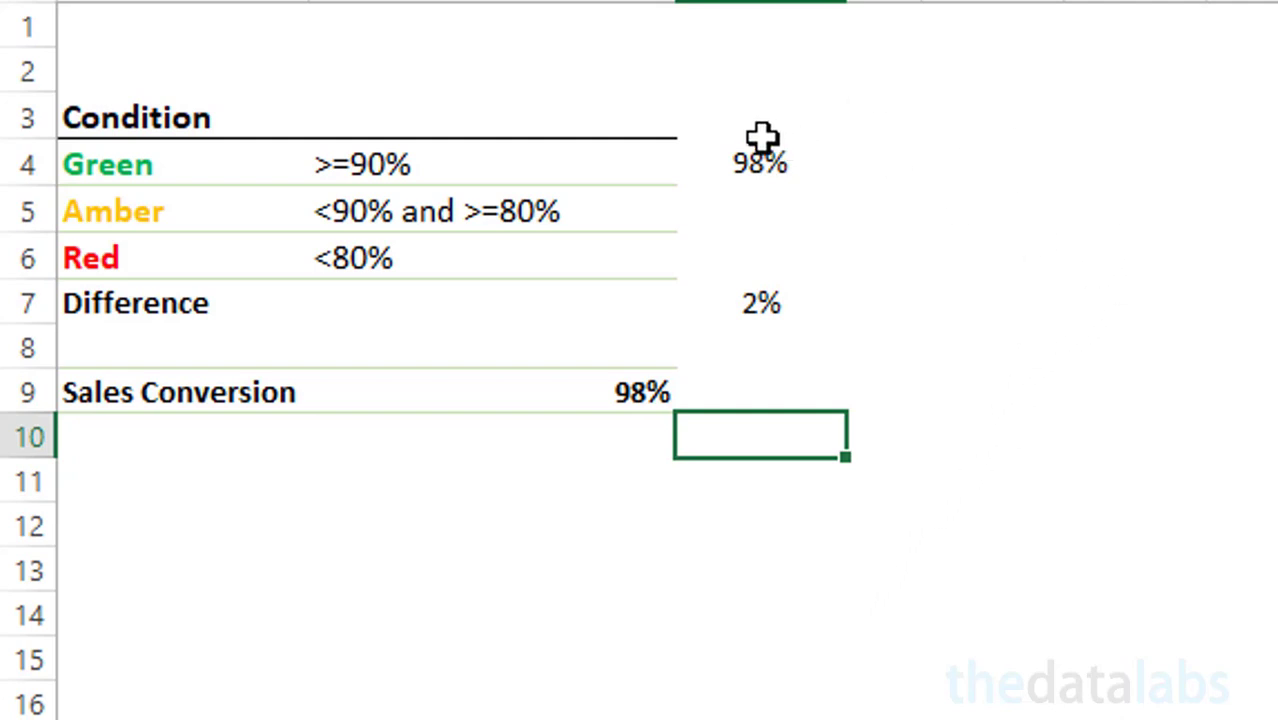
left_click_drag(762, 137, 742, 305)
left_click(845, 386)
left_click_drag(800, 345, 760, 128)
left_click(993, 148)
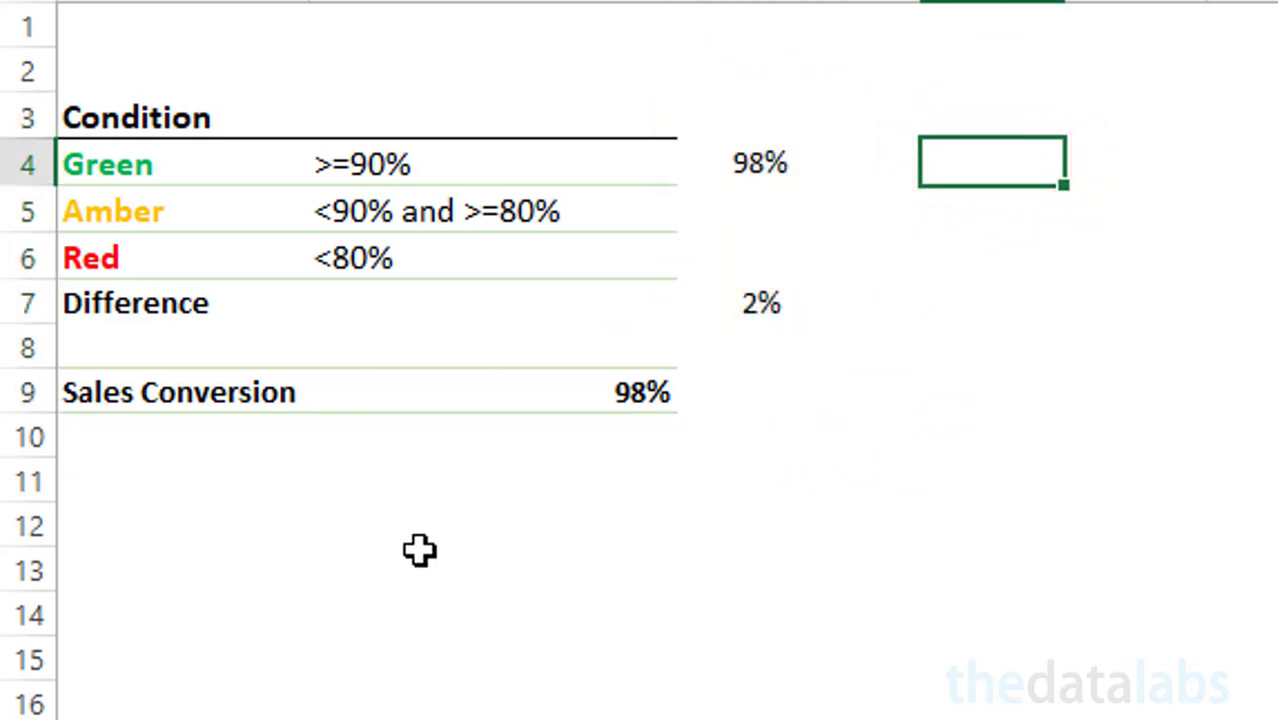
Step: Insert a doughnut chart from the condition labels in A4:A7 and the helper values in C4:C7
left_click_drag(172, 168, 143, 300)
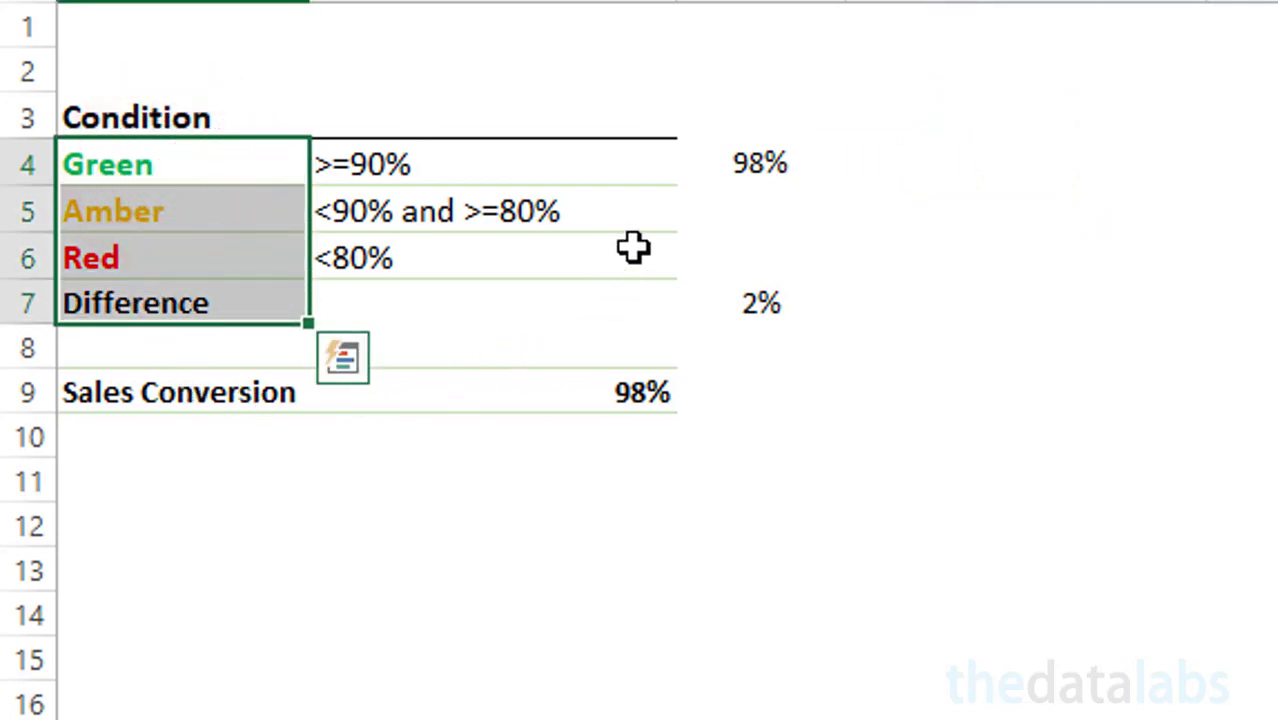
left_click_drag(742, 163, 728, 305)
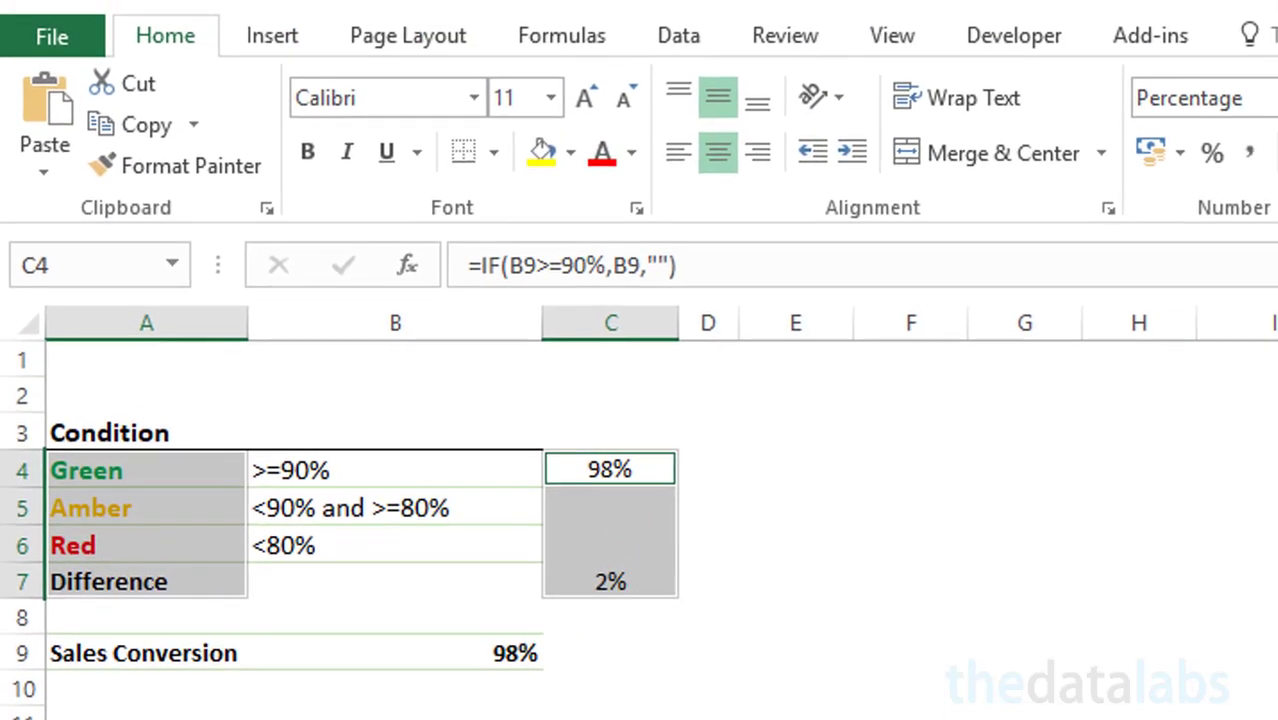
left_click(298, 38)
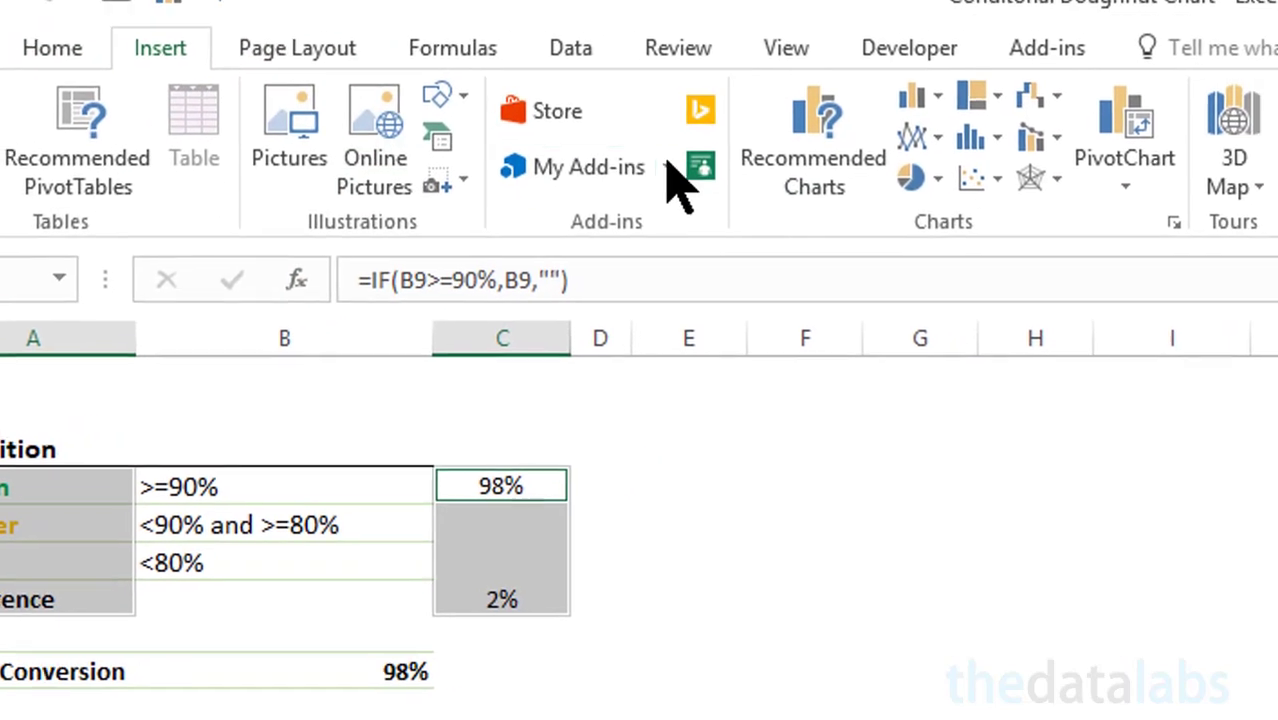
left_click(845, 188)
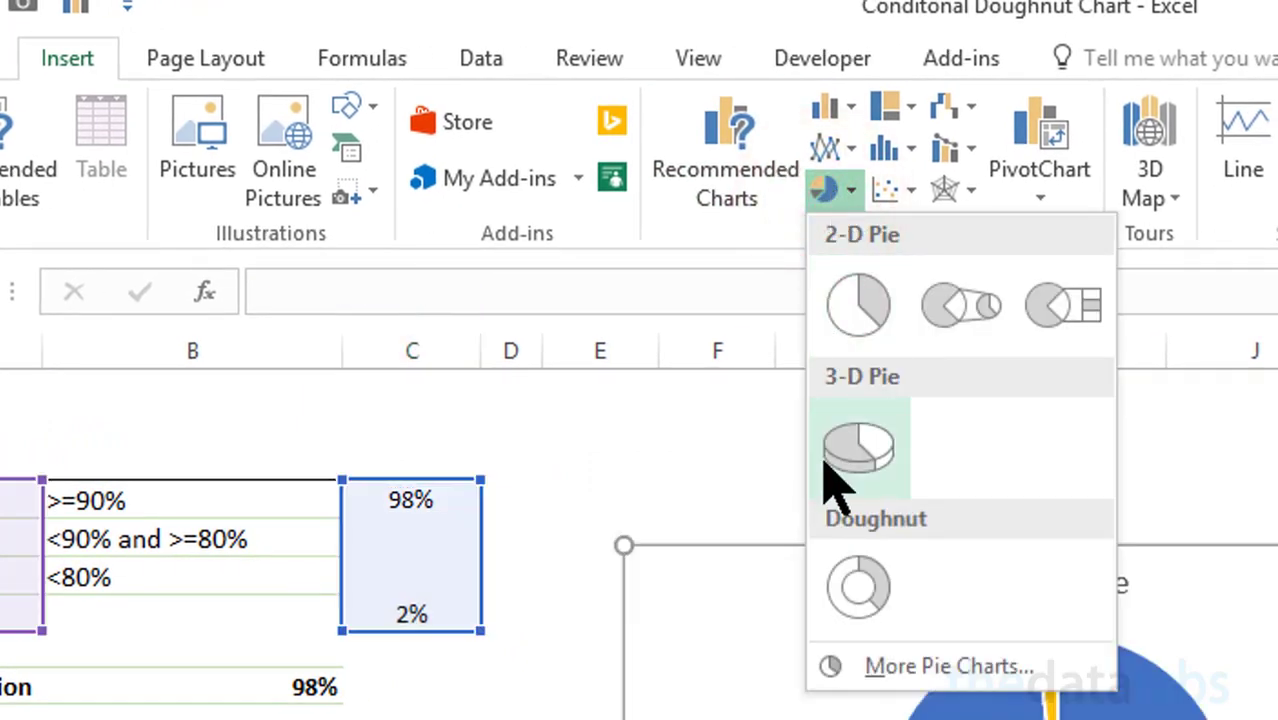
left_click(852, 586)
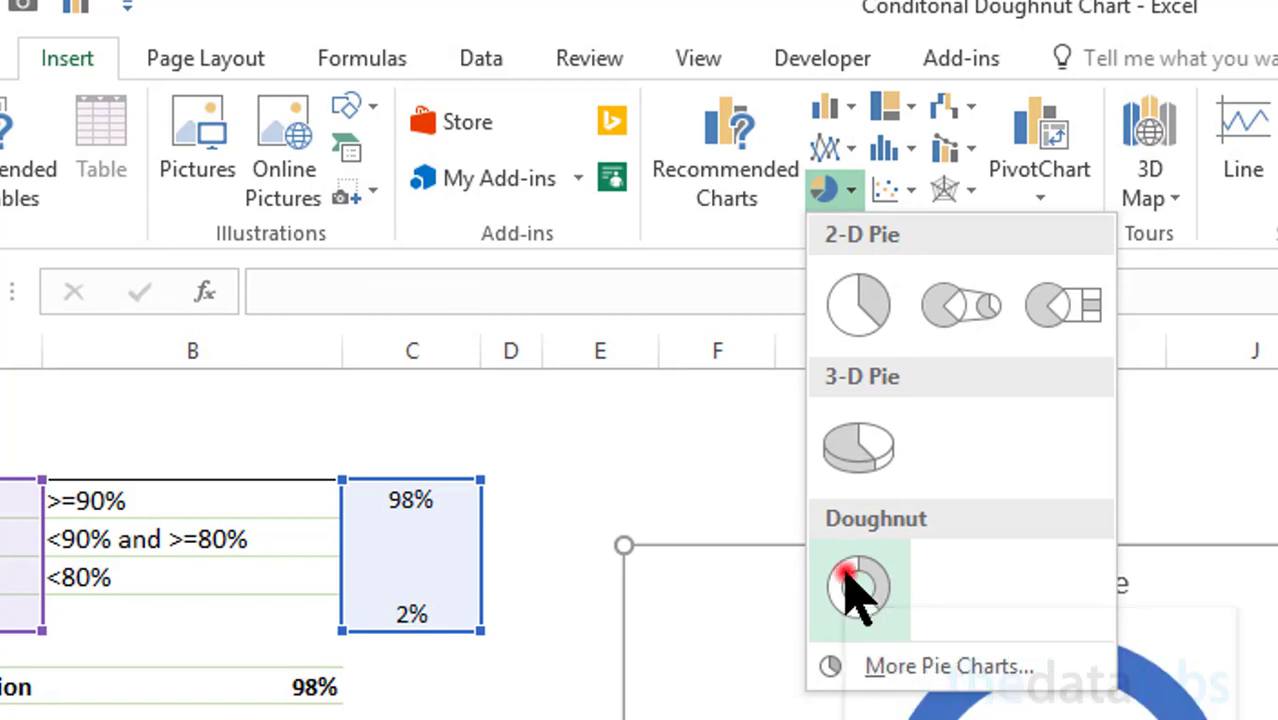
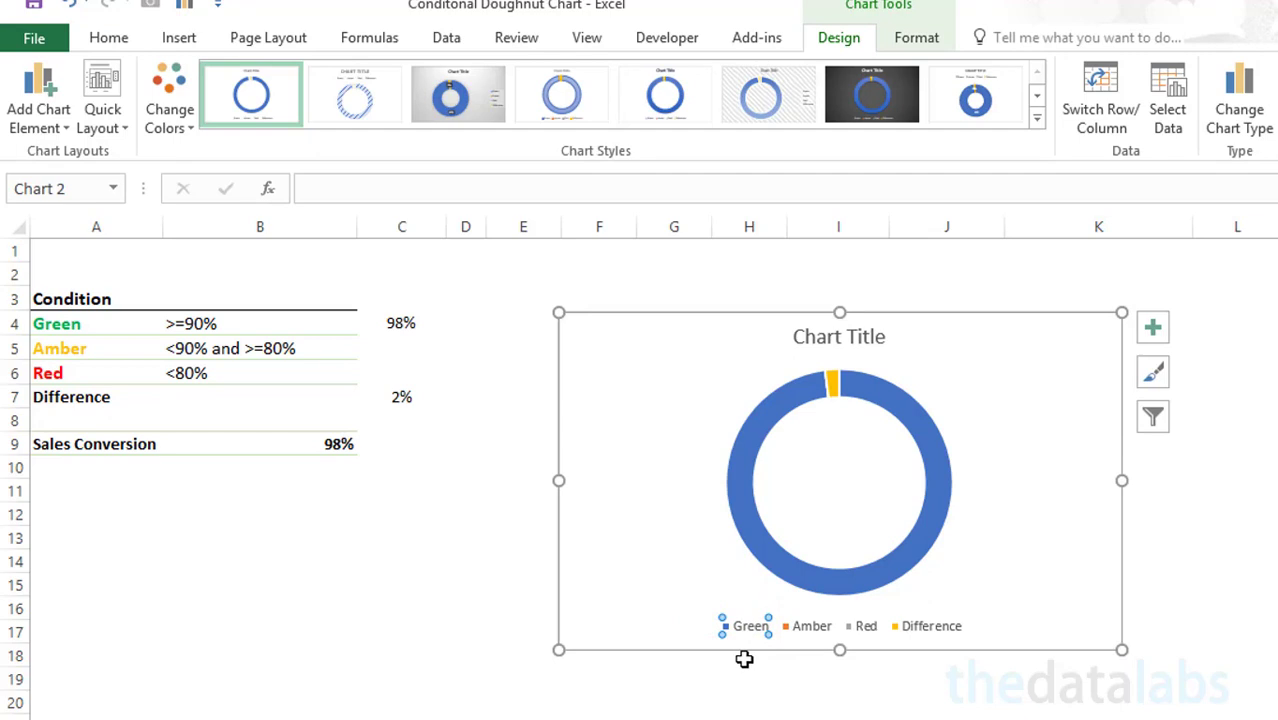
Step: Recolour the chart's Green legend entry with standard green and its Amber entry with the theme gold
left_click(127, 40)
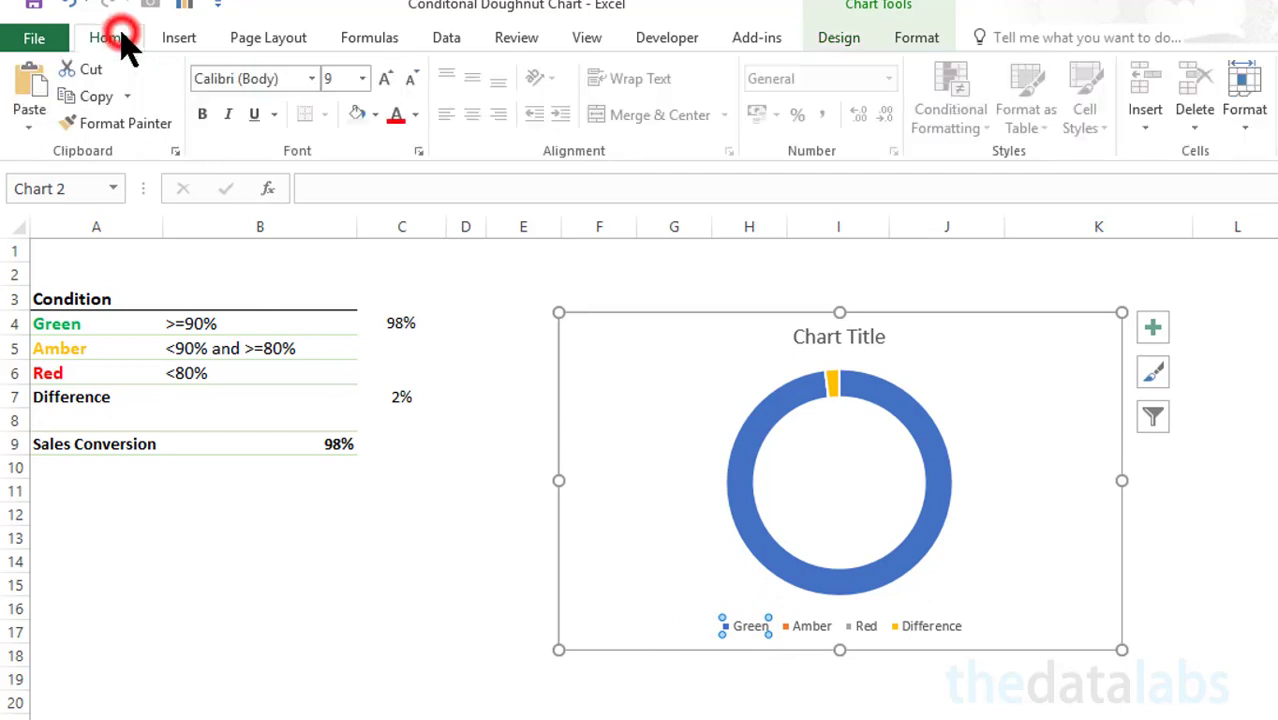
left_click(374, 114)
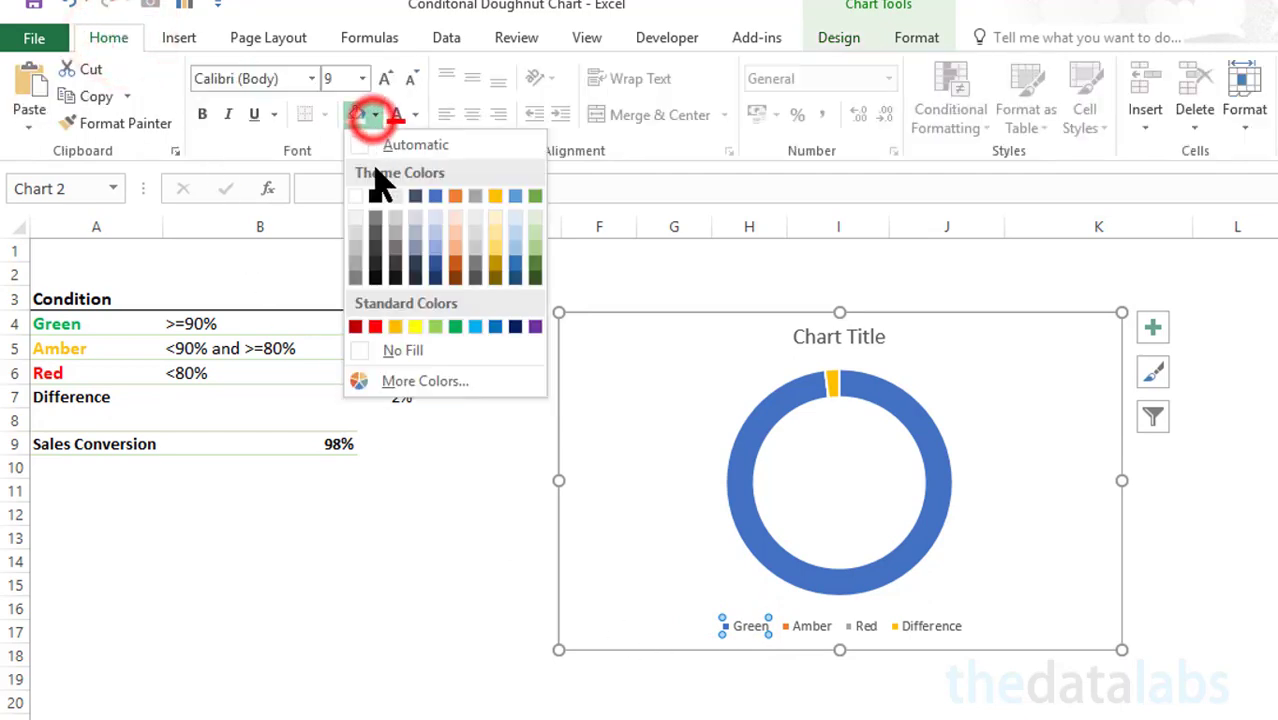
left_click(456, 322)
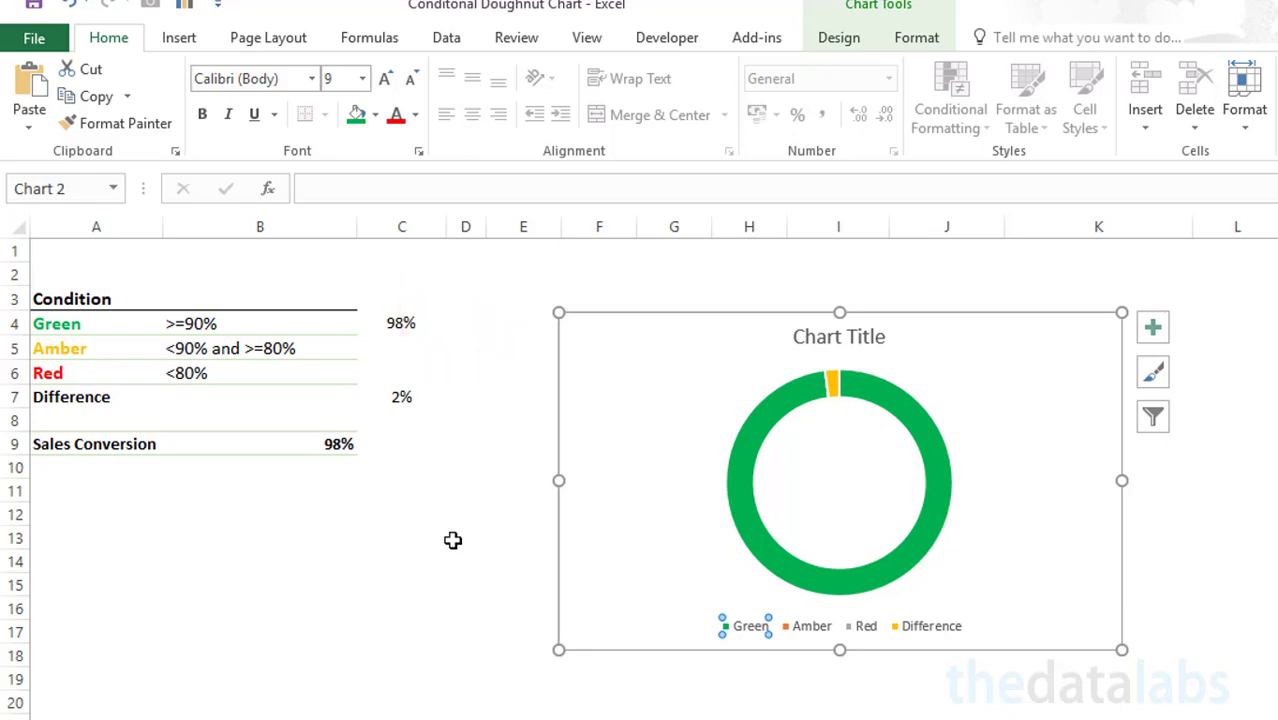
left_click(809, 631)
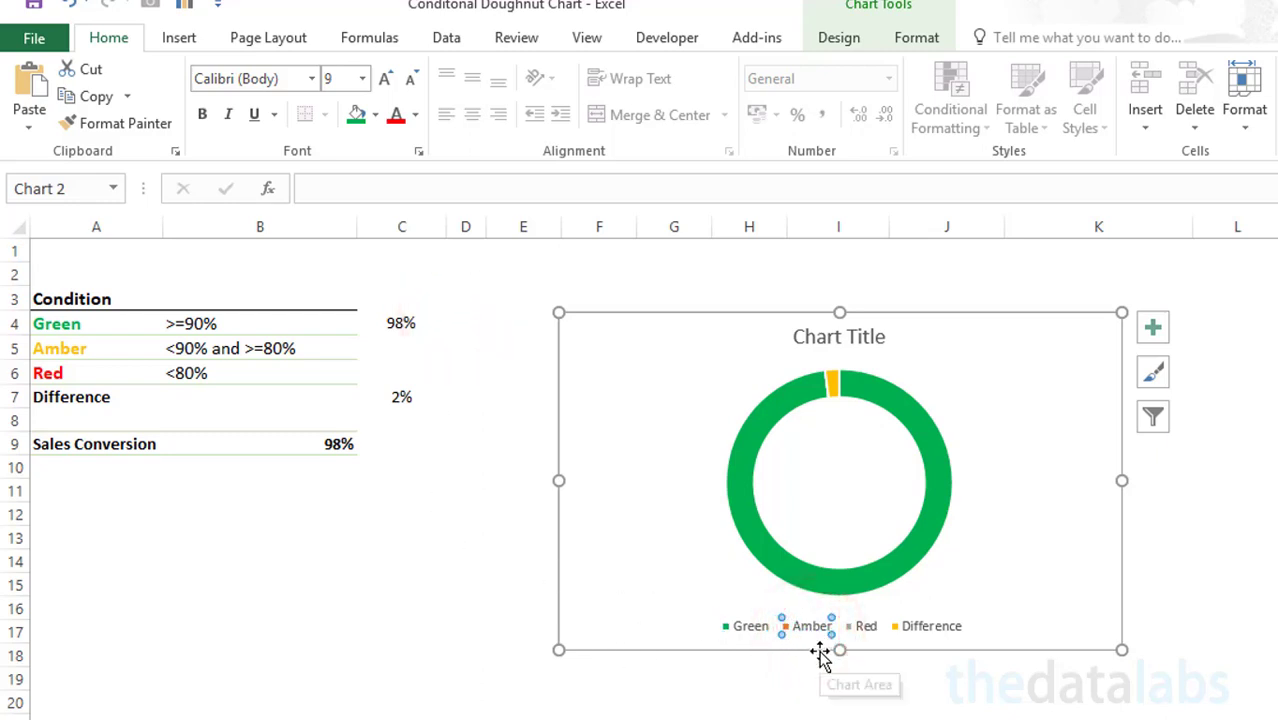
left_click(375, 114)
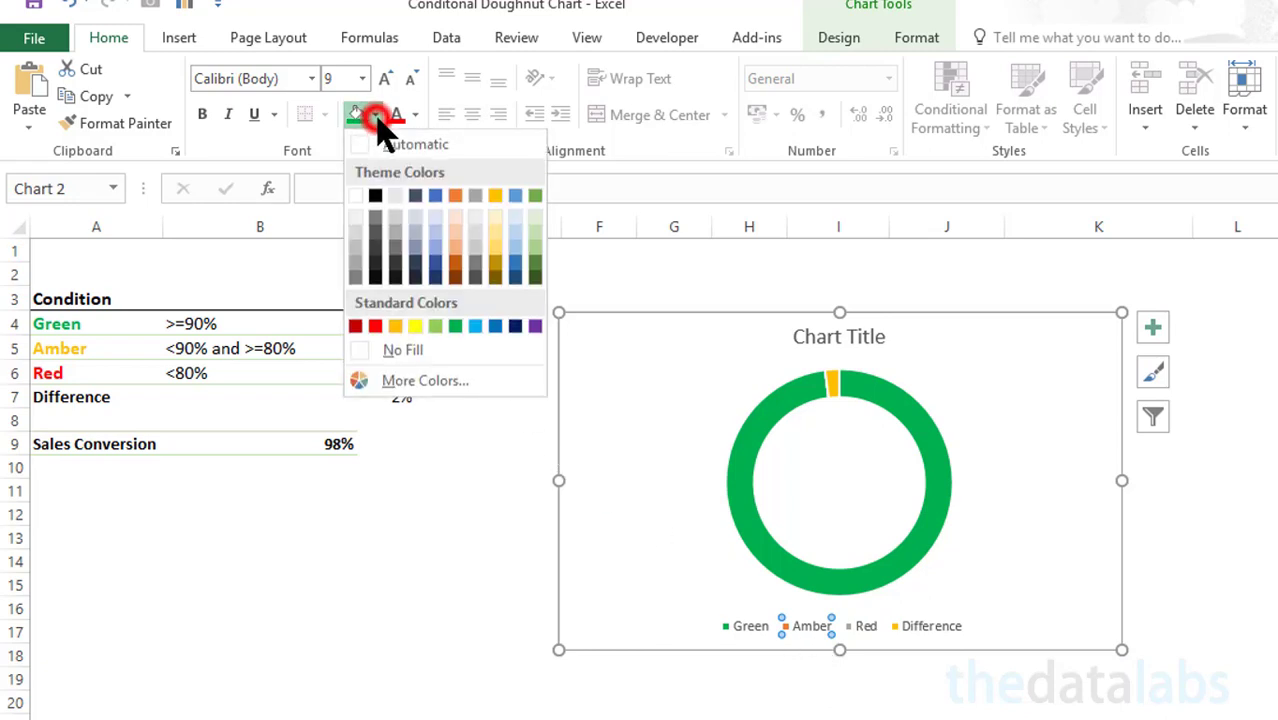
left_click(494, 197)
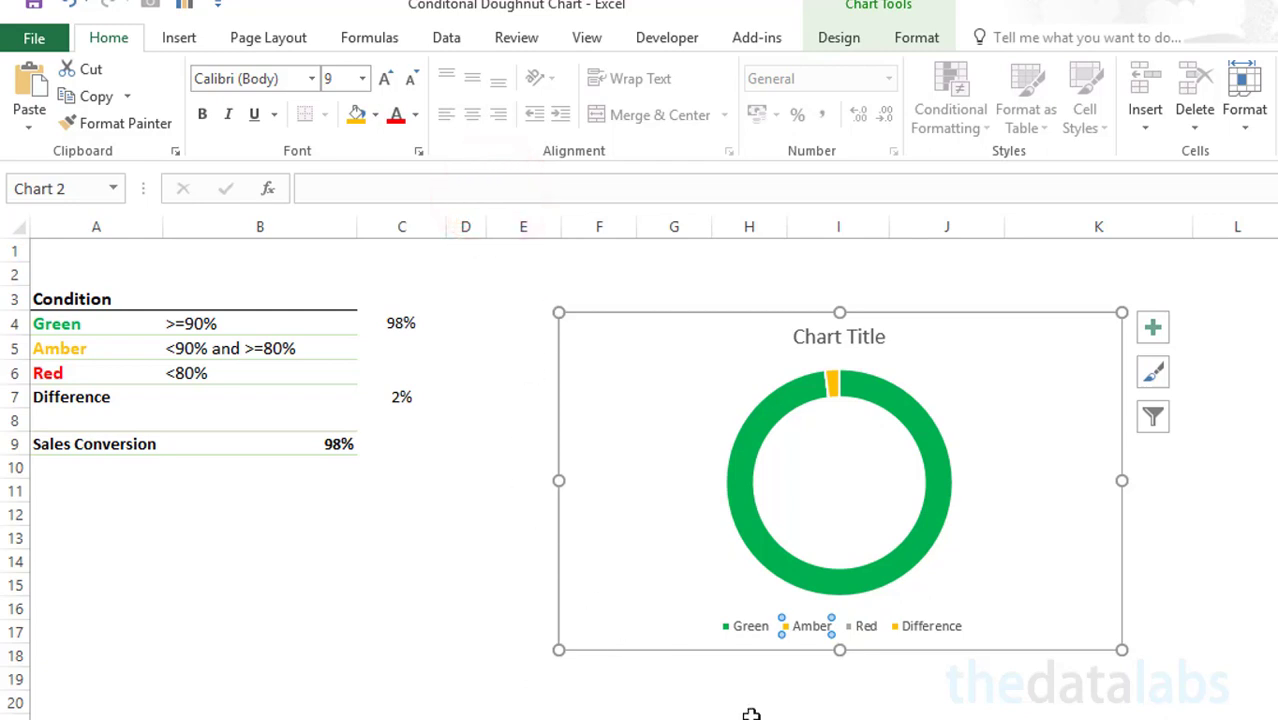
Step: Recolour the chart's Red legend entry with standard red and its Difference entry with light grey
left_click(862, 632)
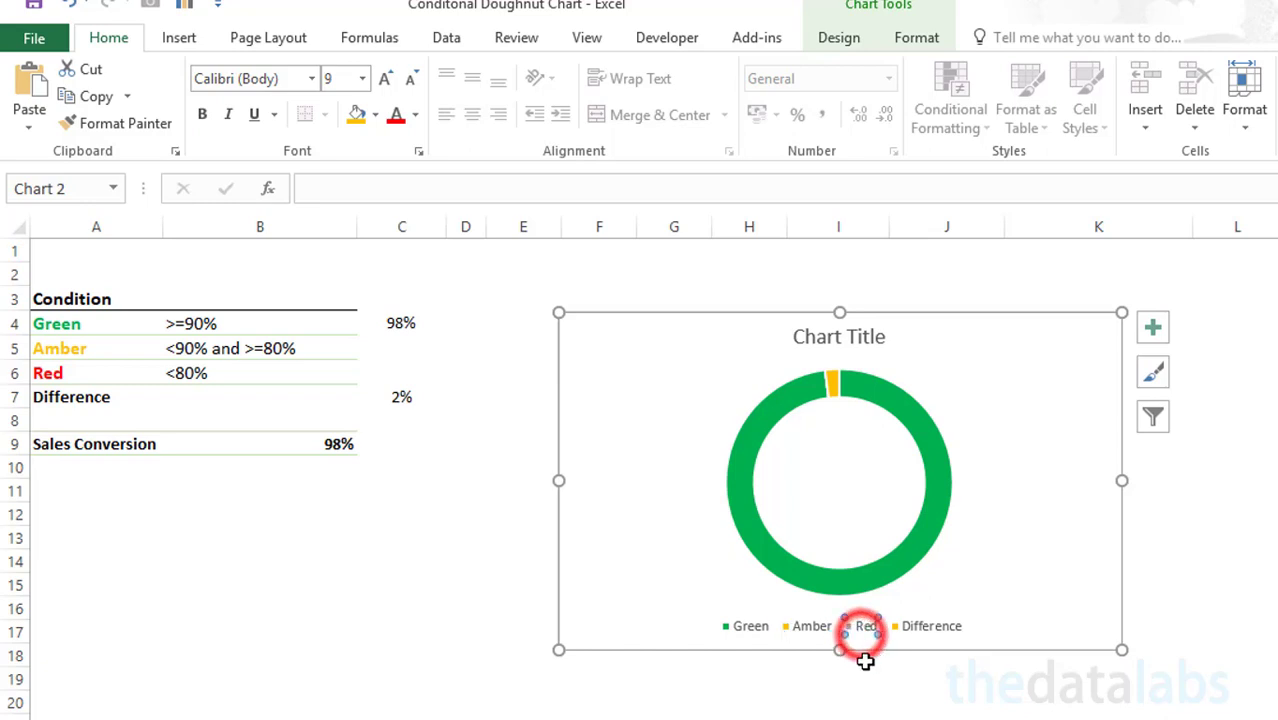
left_click(379, 115)
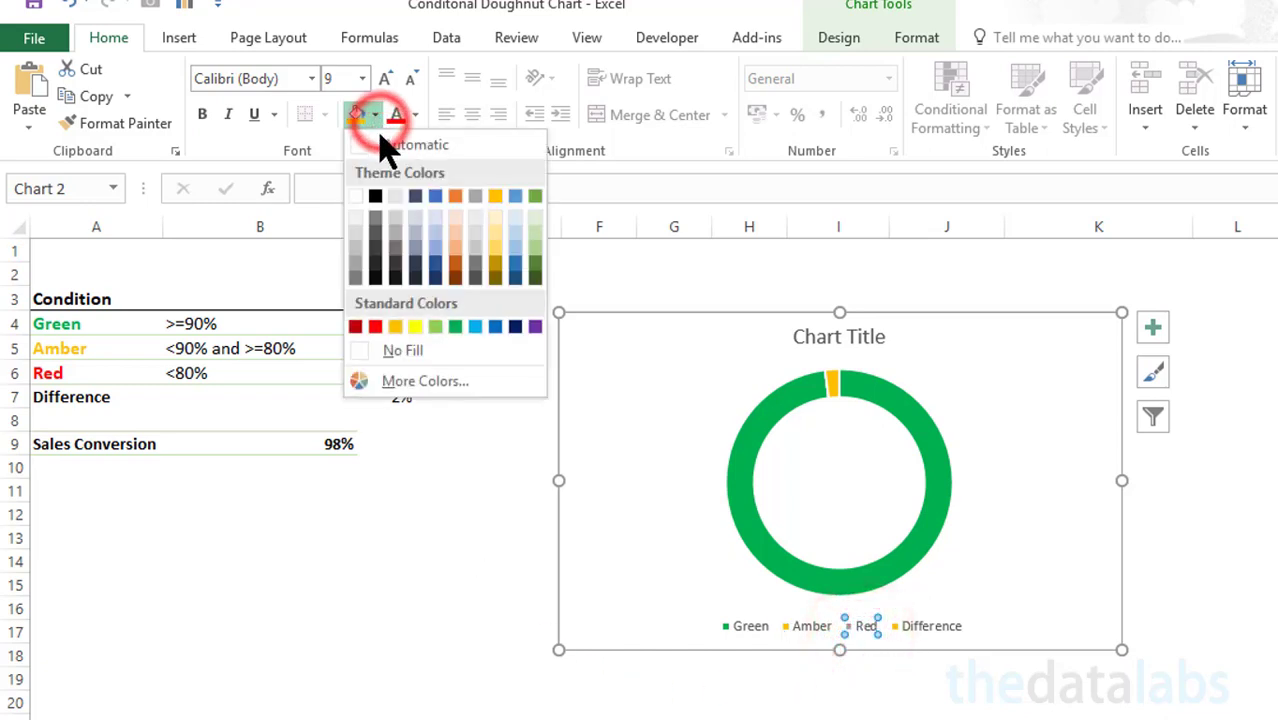
left_click(380, 326)
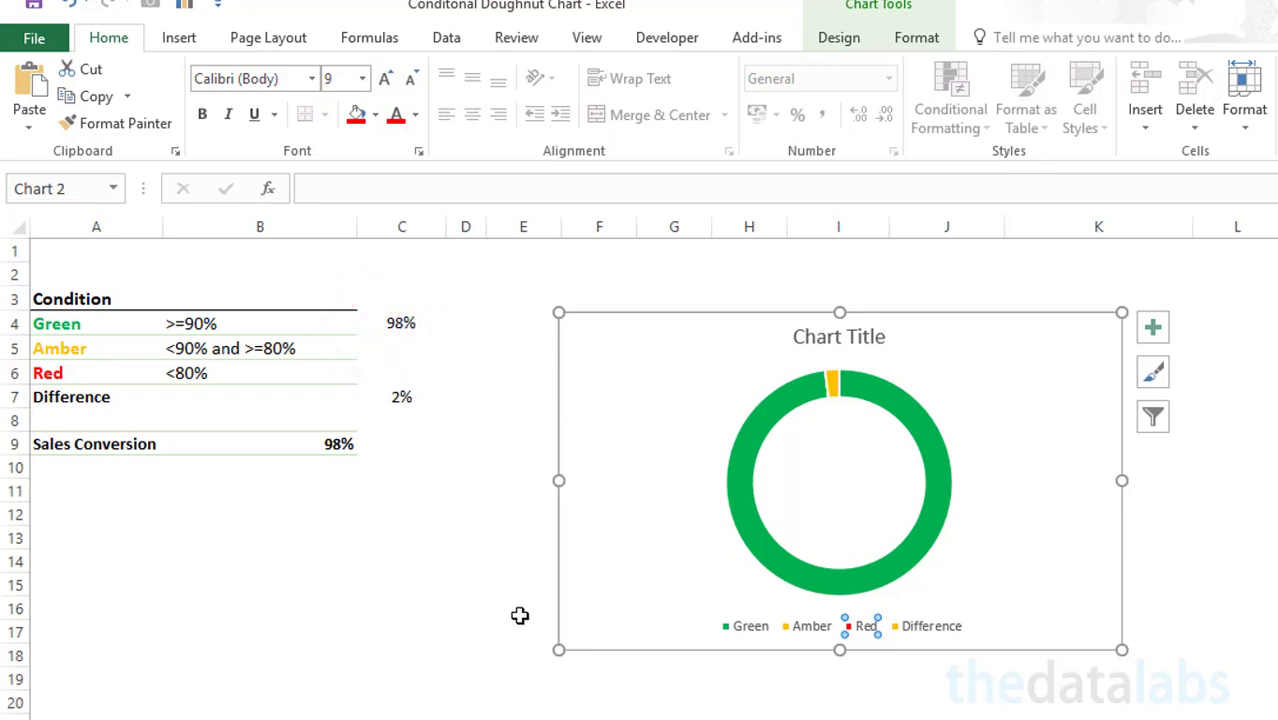
left_click(916, 627)
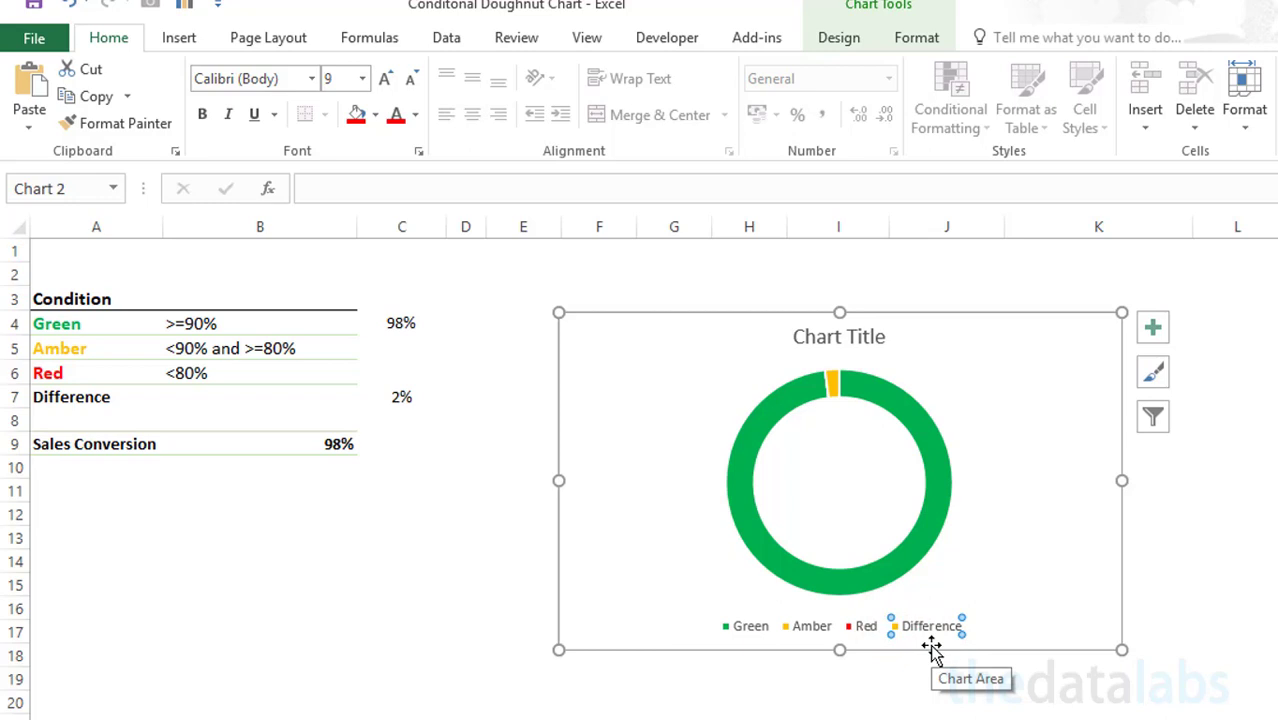
left_click(374, 115)
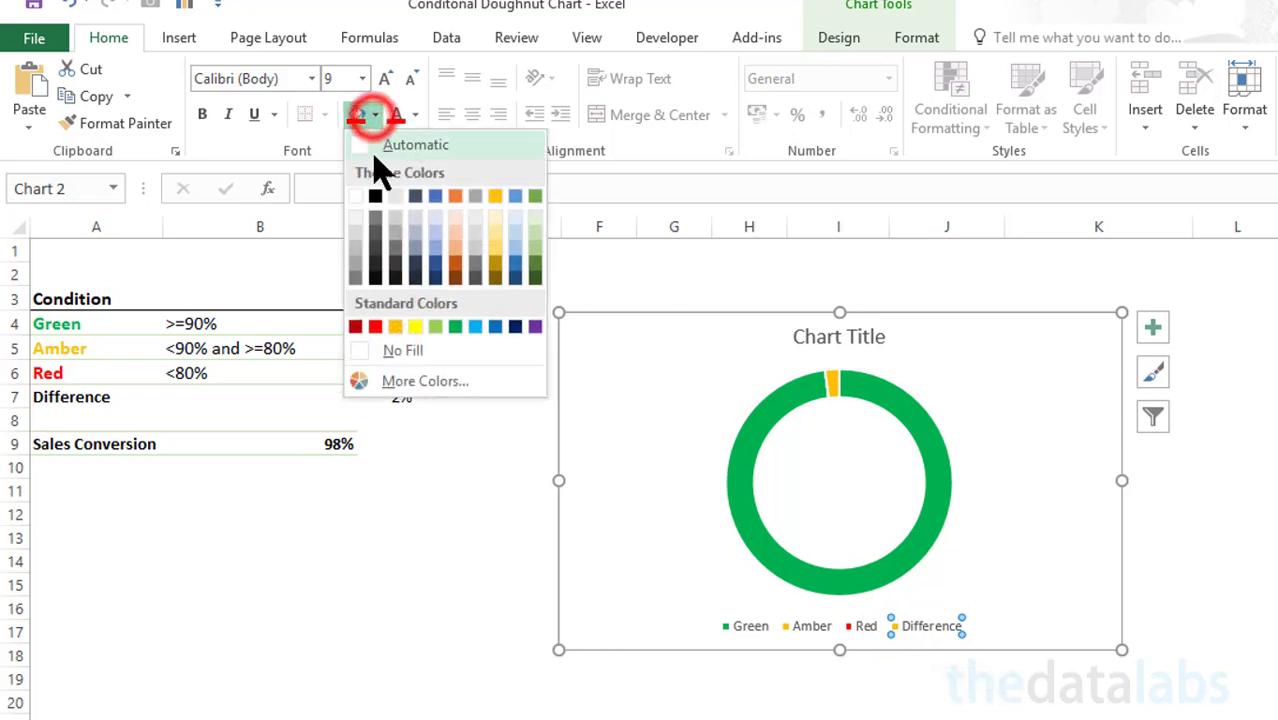
left_click(357, 232)
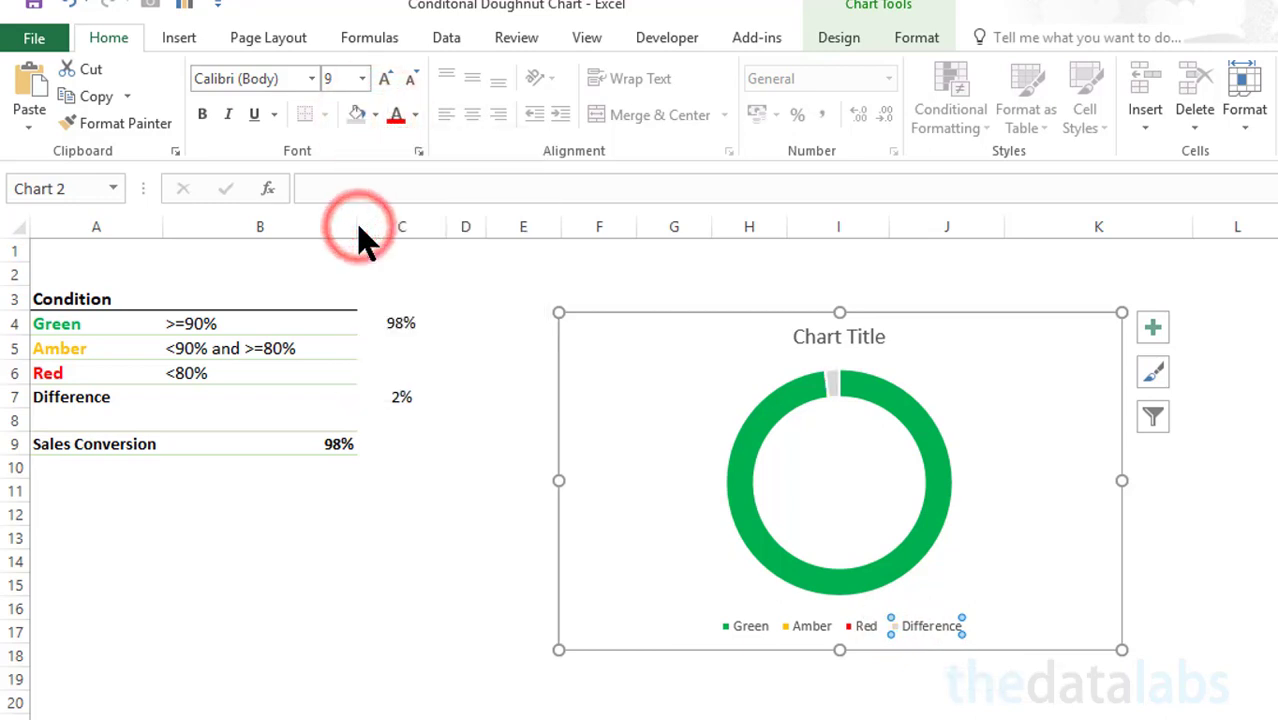
left_click(465, 513)
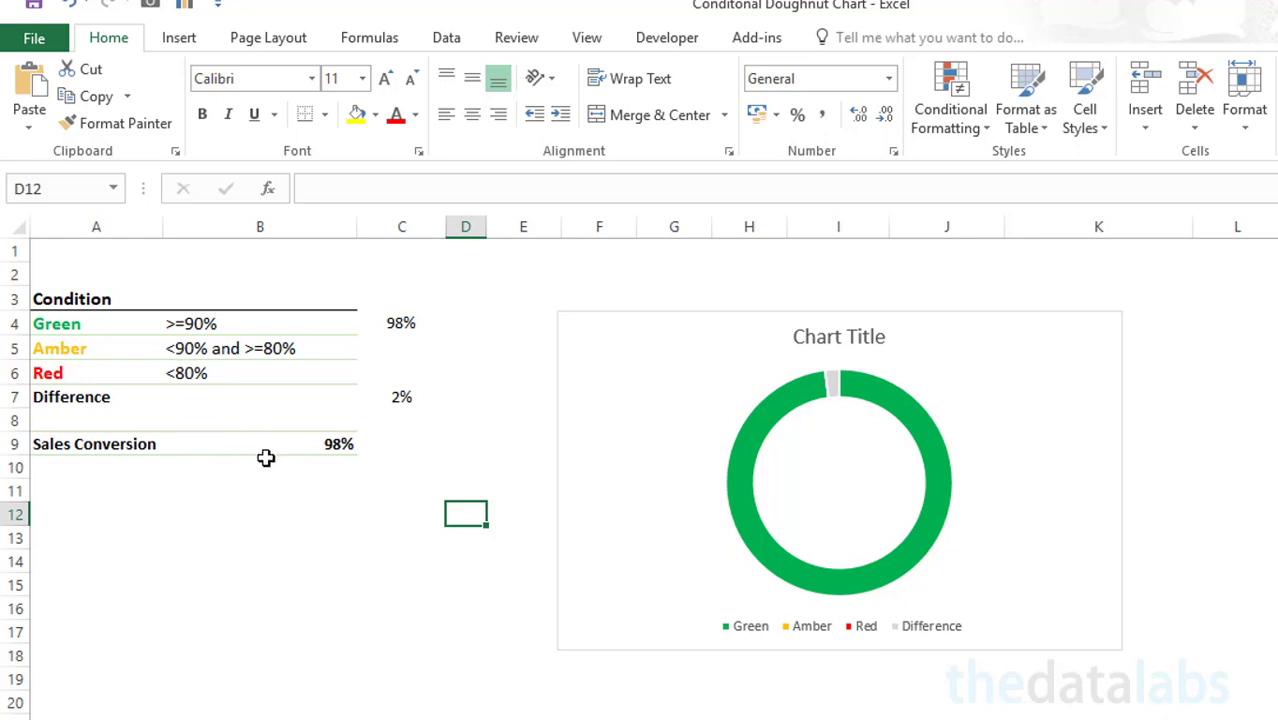
Step: Test the doughnut's conditional colours by setting the Sales Conversion in B9 to 67%, 87% and 98% in turn
left_click(148, 444)
left_click(305, 444)
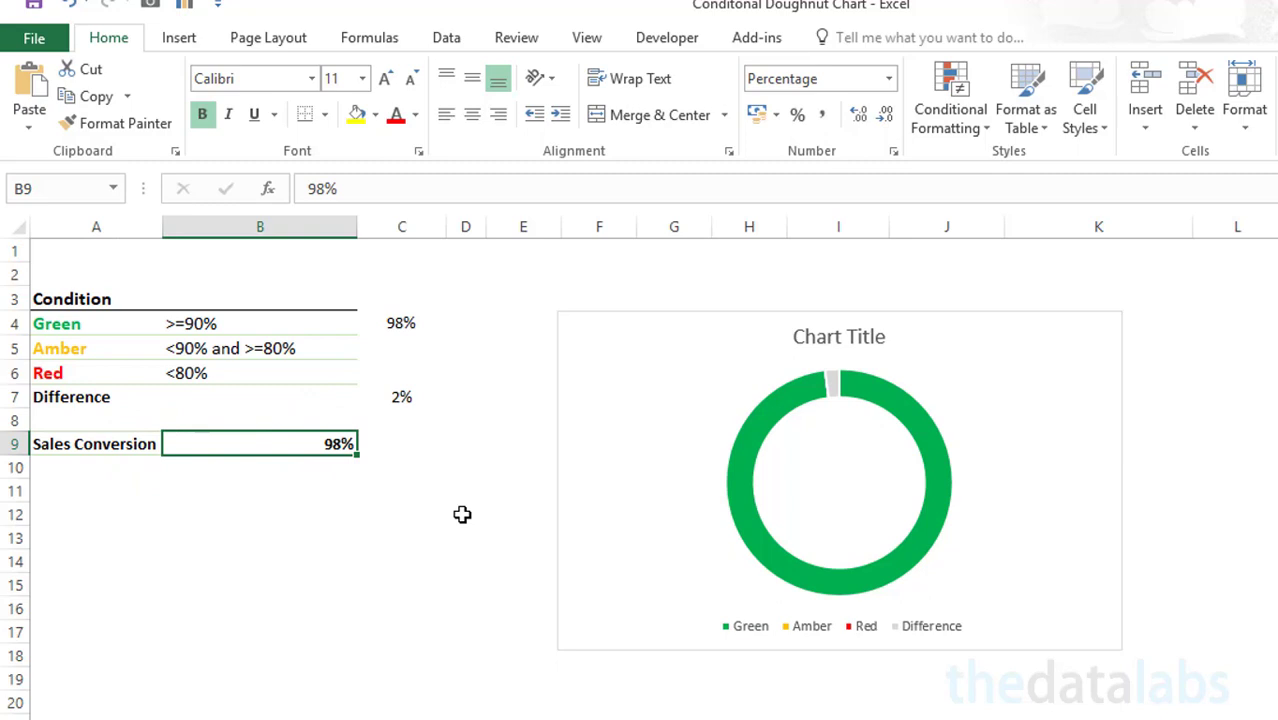
type("67")
key("Return")
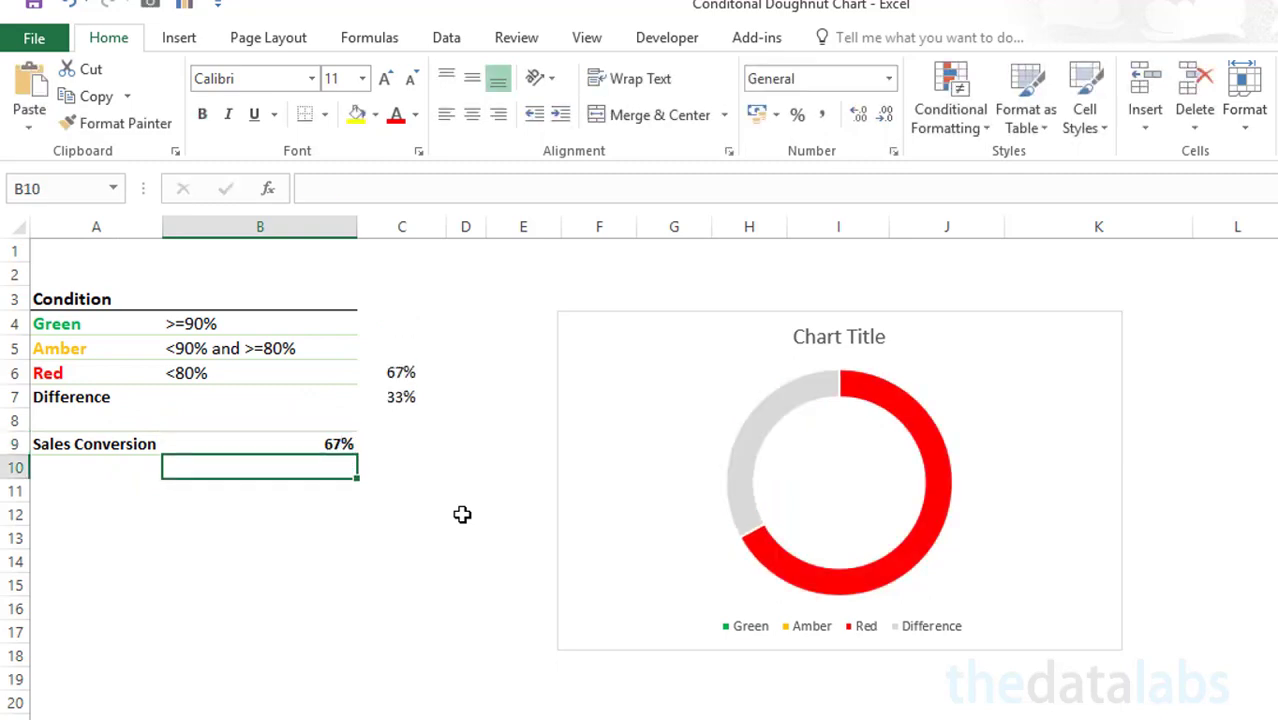
key("Up")
type("8")
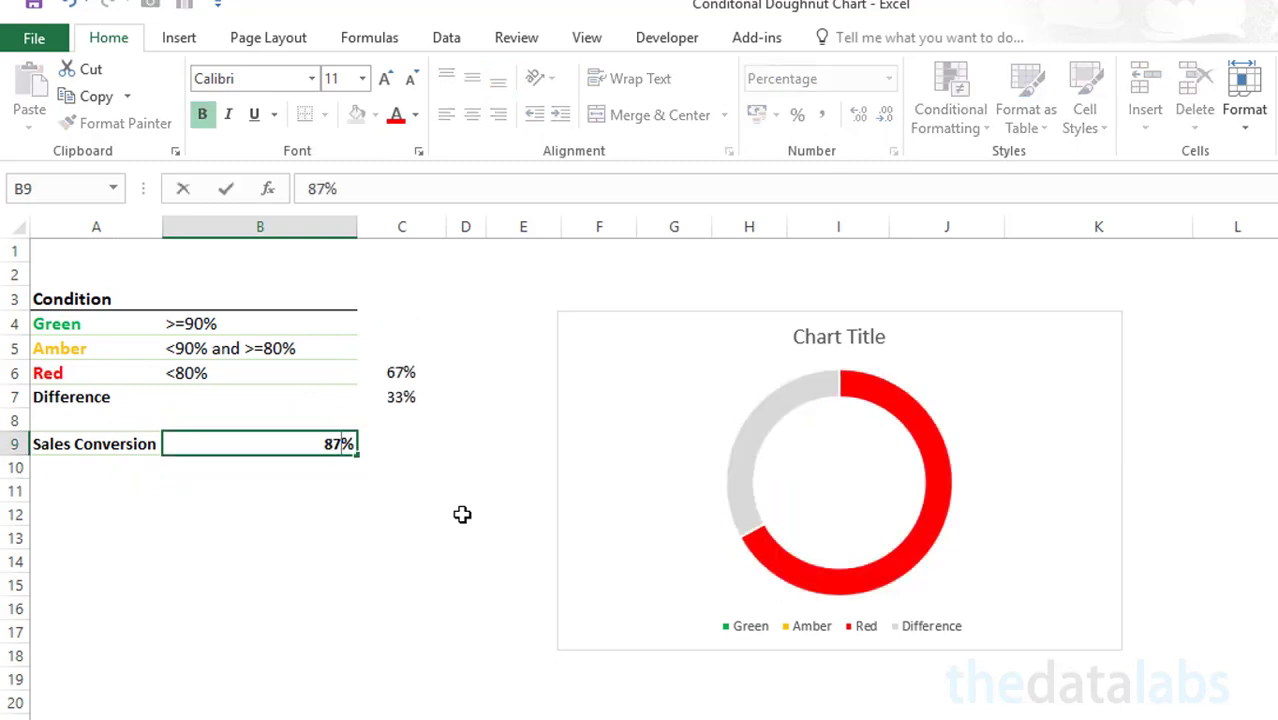
key("Return")
key("Up")
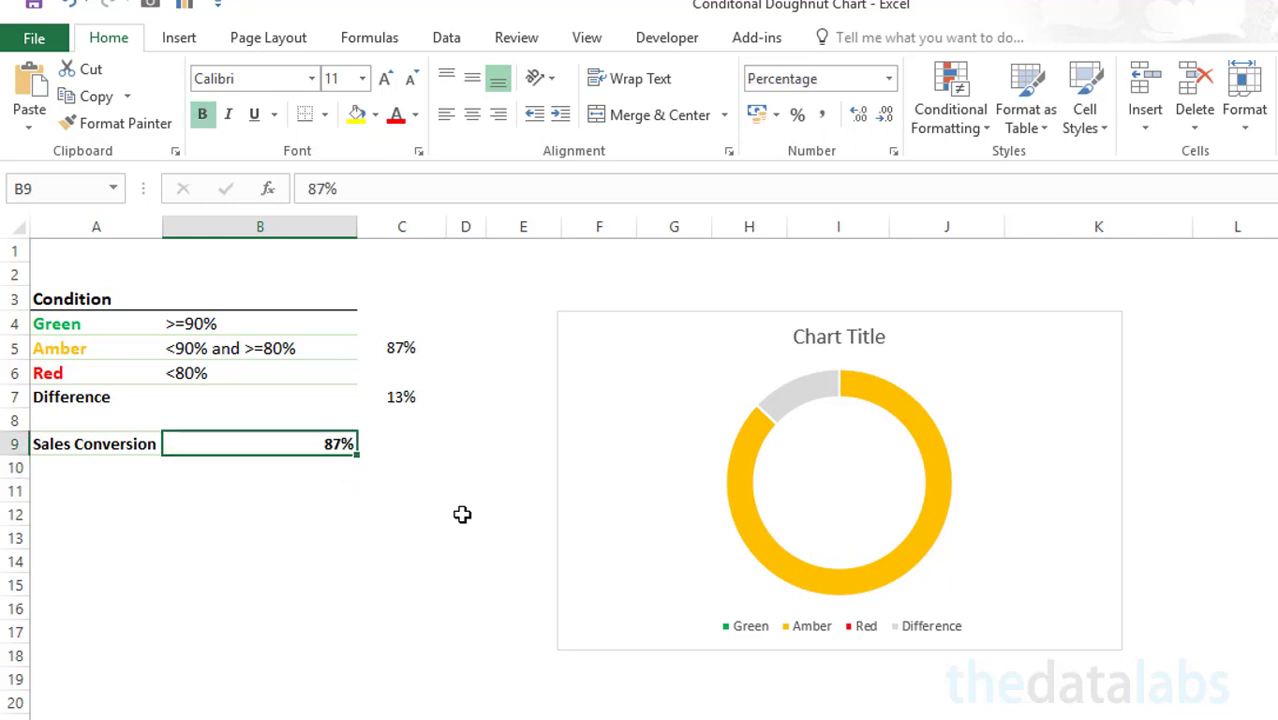
type("9")
key("Return")
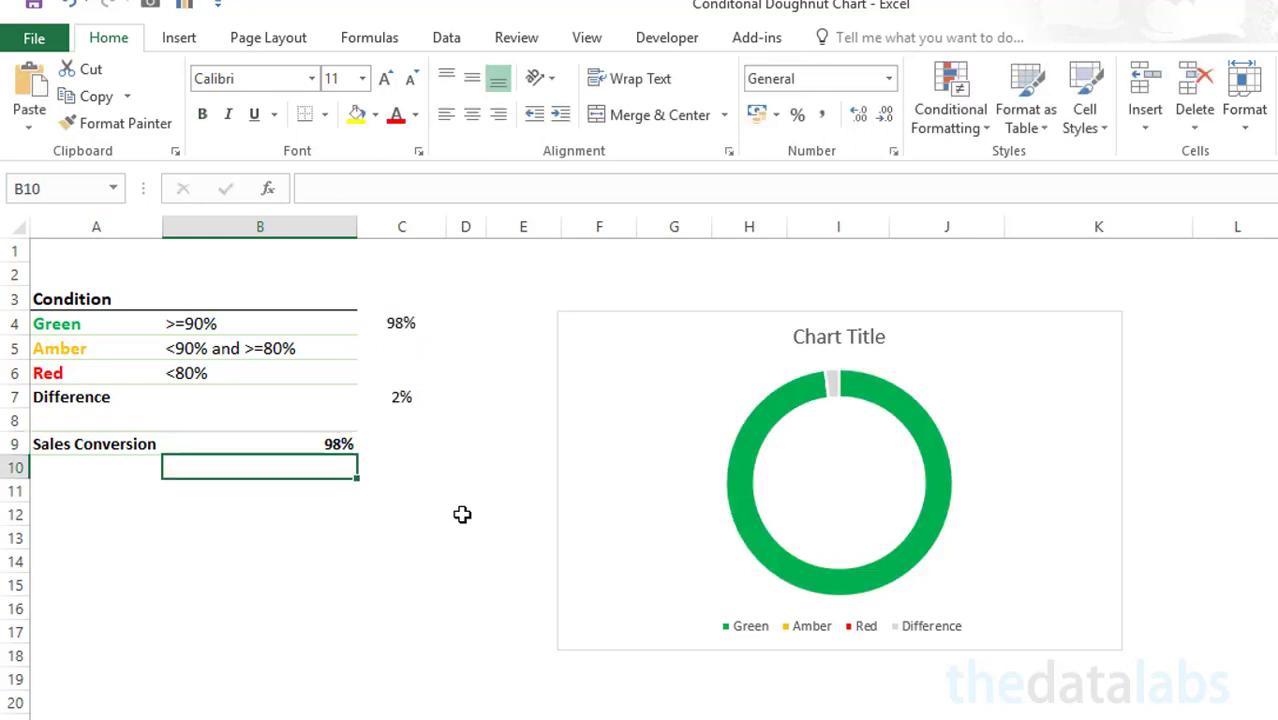
Step: Set the Sales Conversion in B9 to 60%
left_click(320, 440)
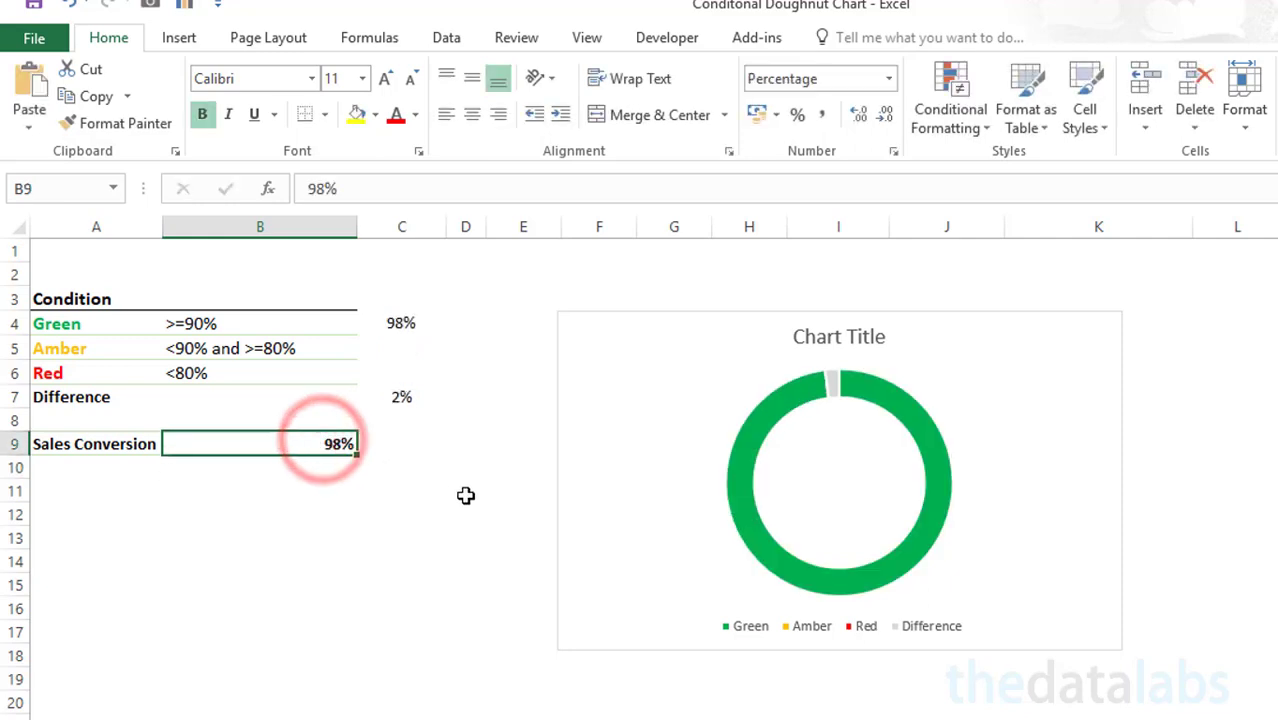
type("60")
key("Return")
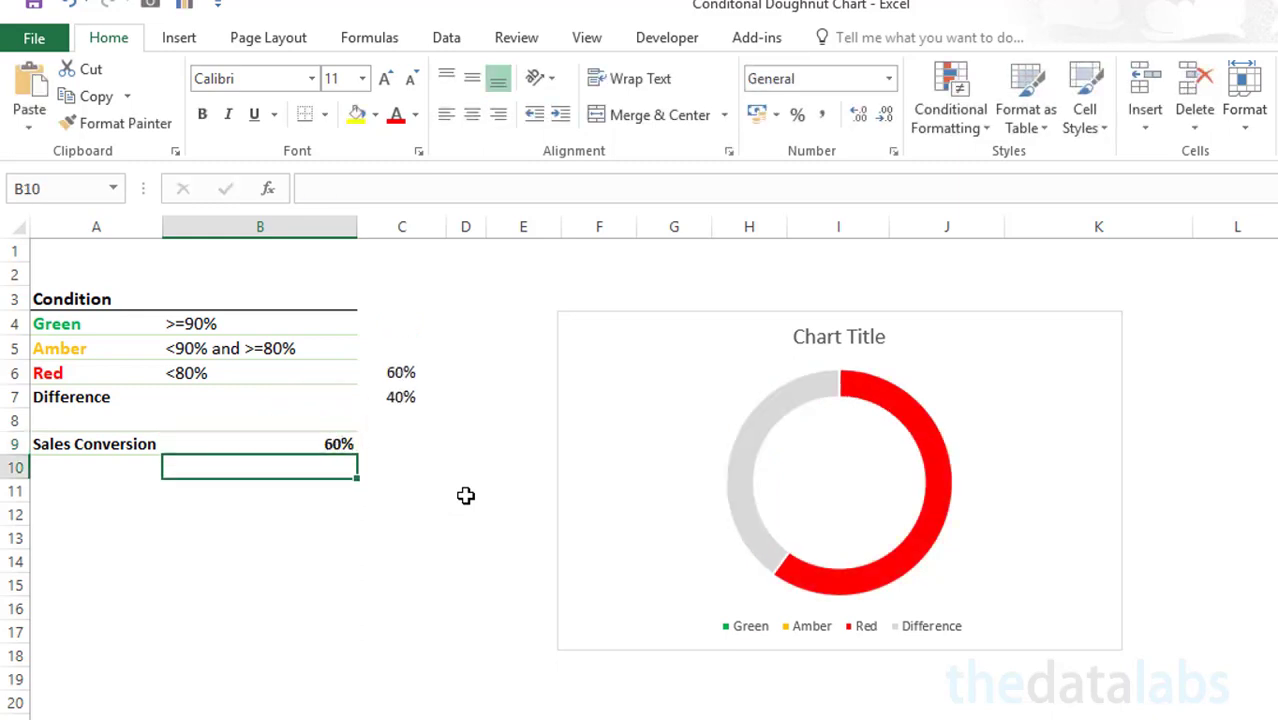
key("Up")
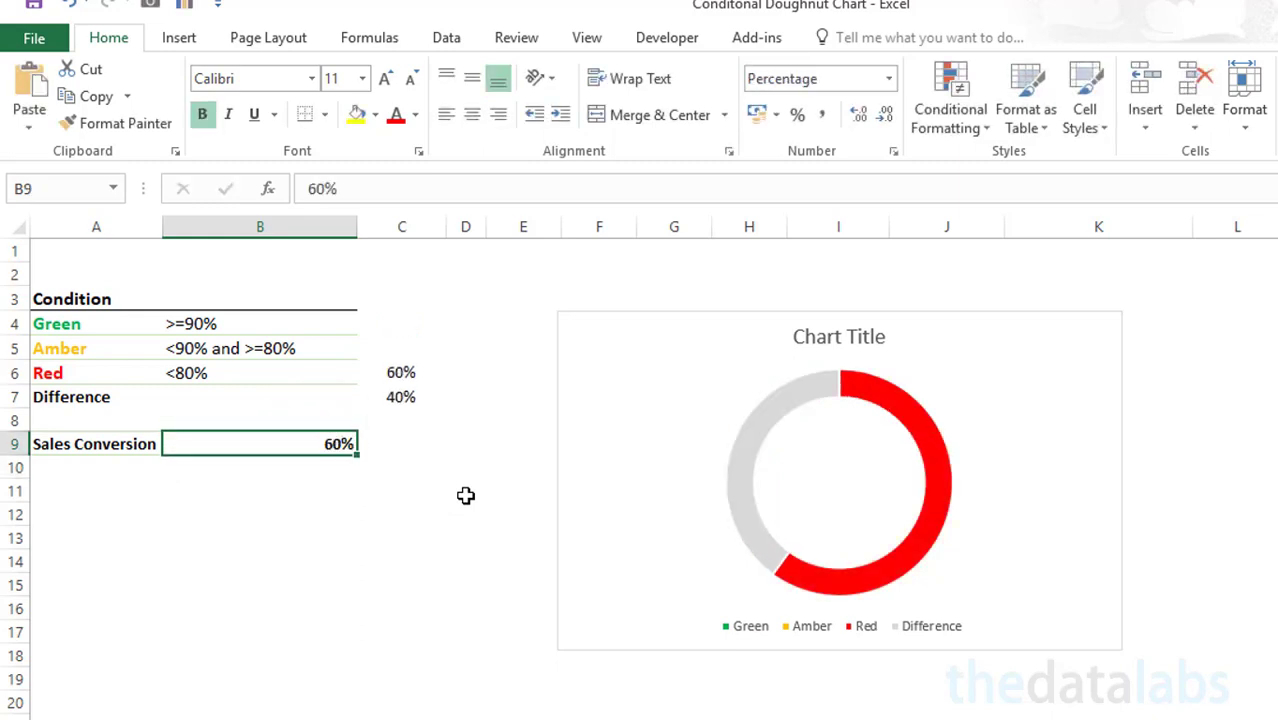
Step: Delete the legend from the doughnut chart
left_click(752, 628)
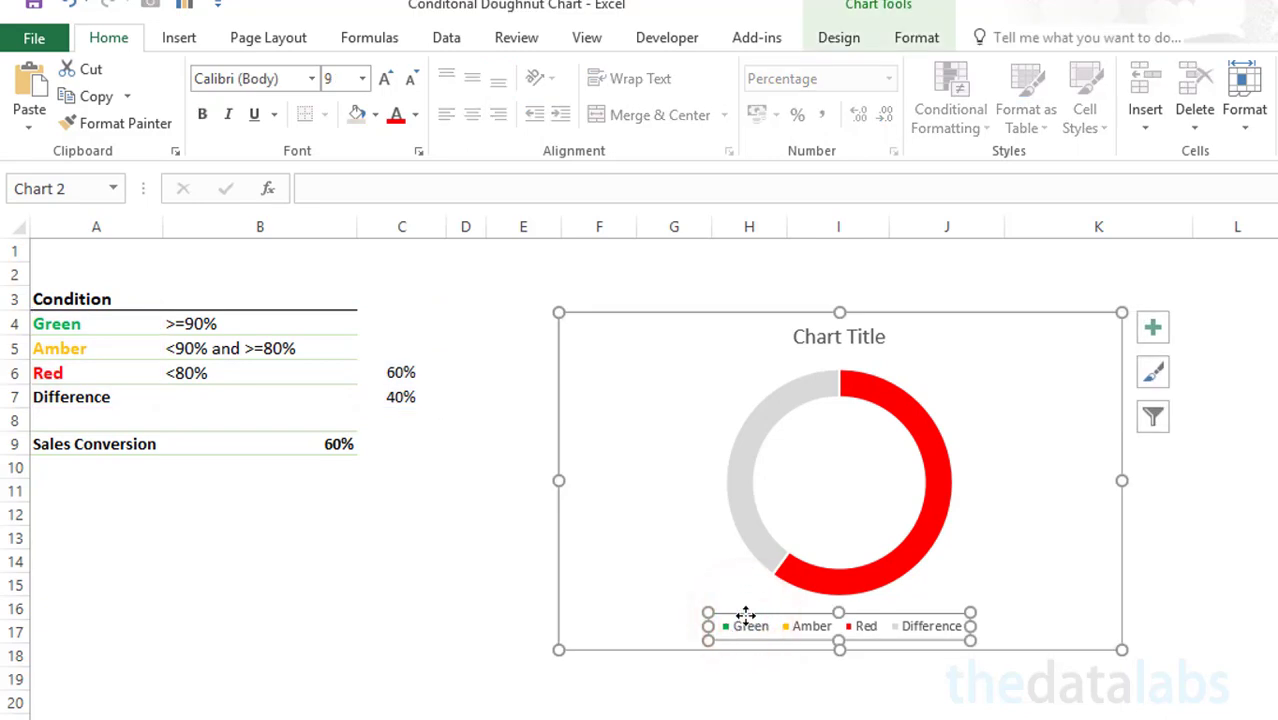
key("Delete")
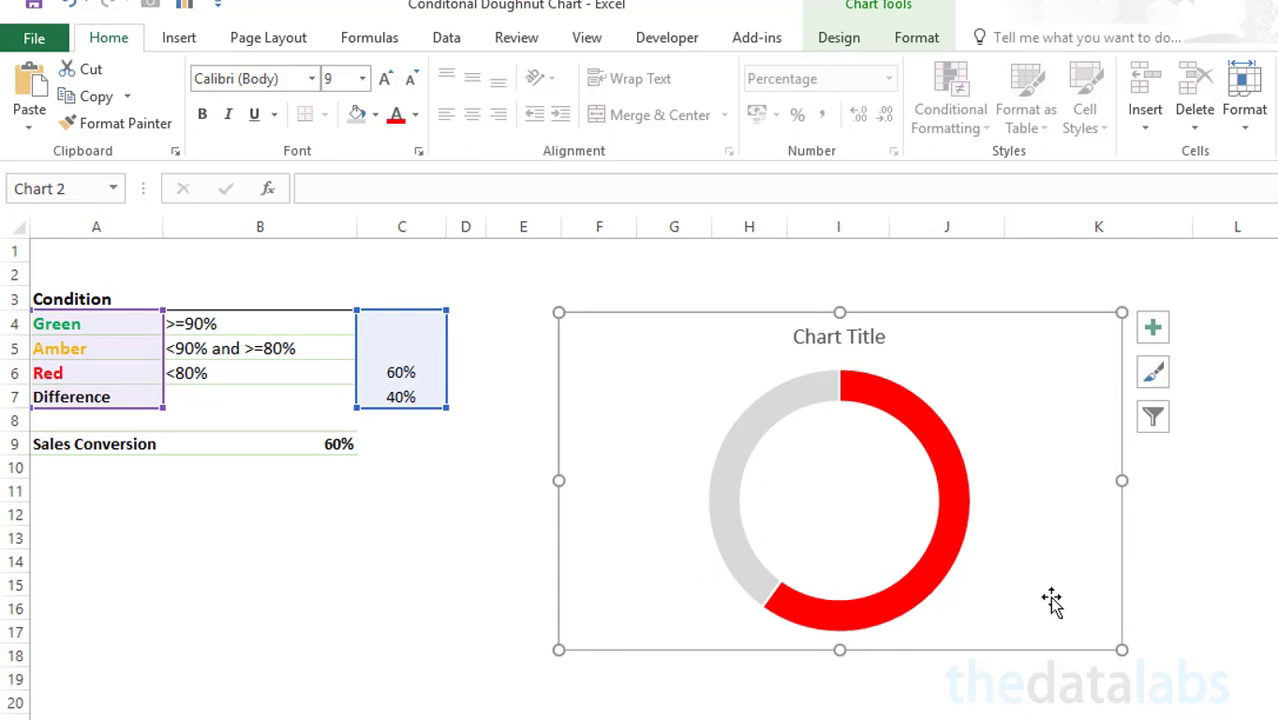
left_click(1160, 594)
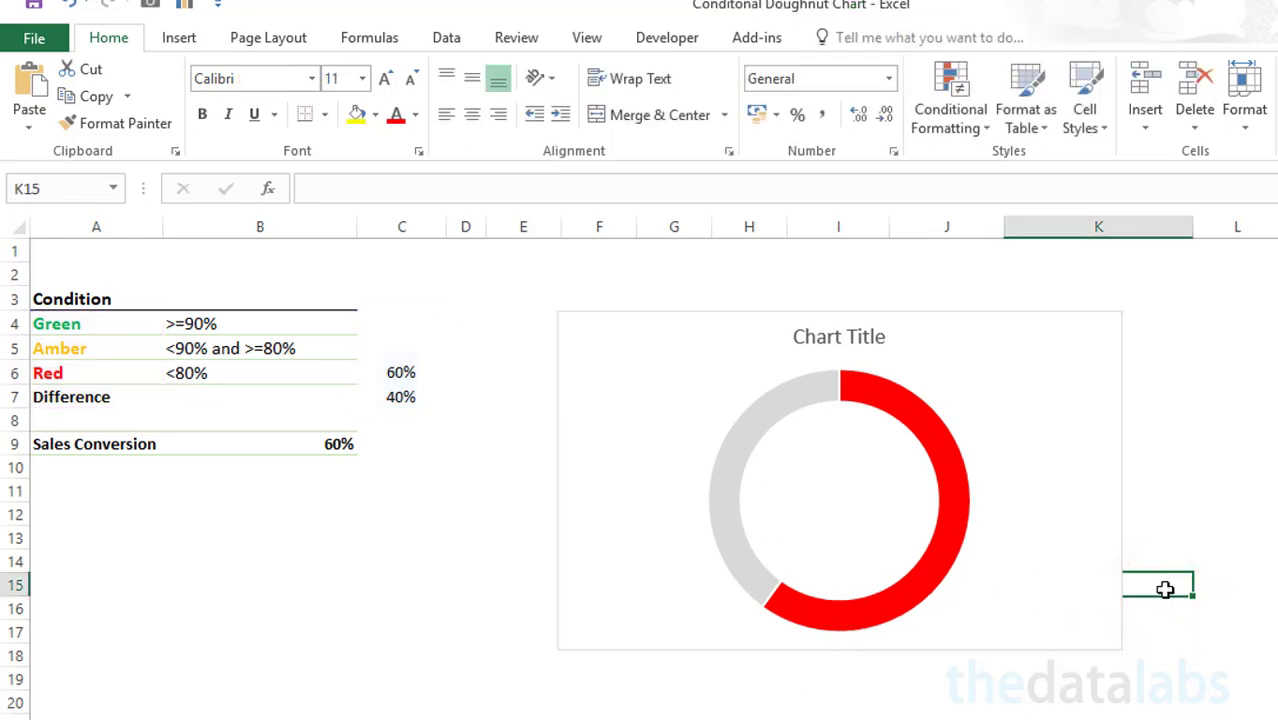
Step: Enlarge the doughnut's plot area slightly so the ring fills more of the chart area below the title
left_click(972, 422)
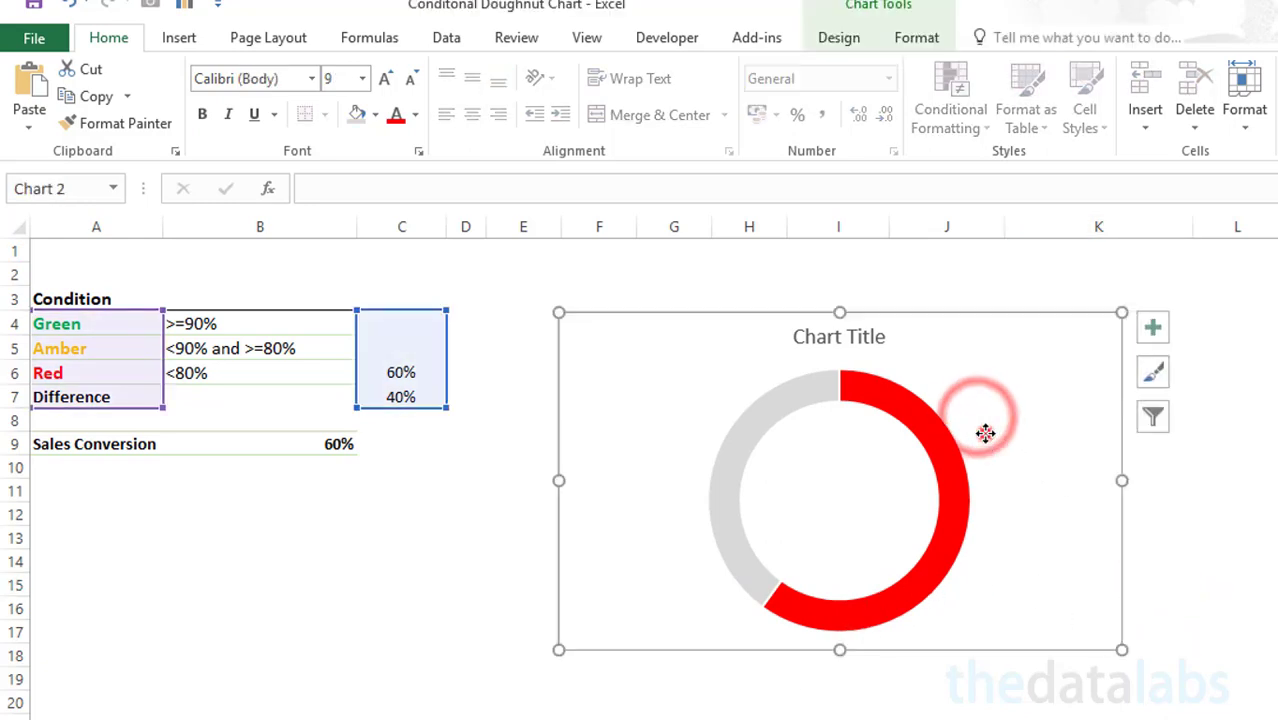
left_click(975, 422)
left_click_drag(970, 367, 986, 353)
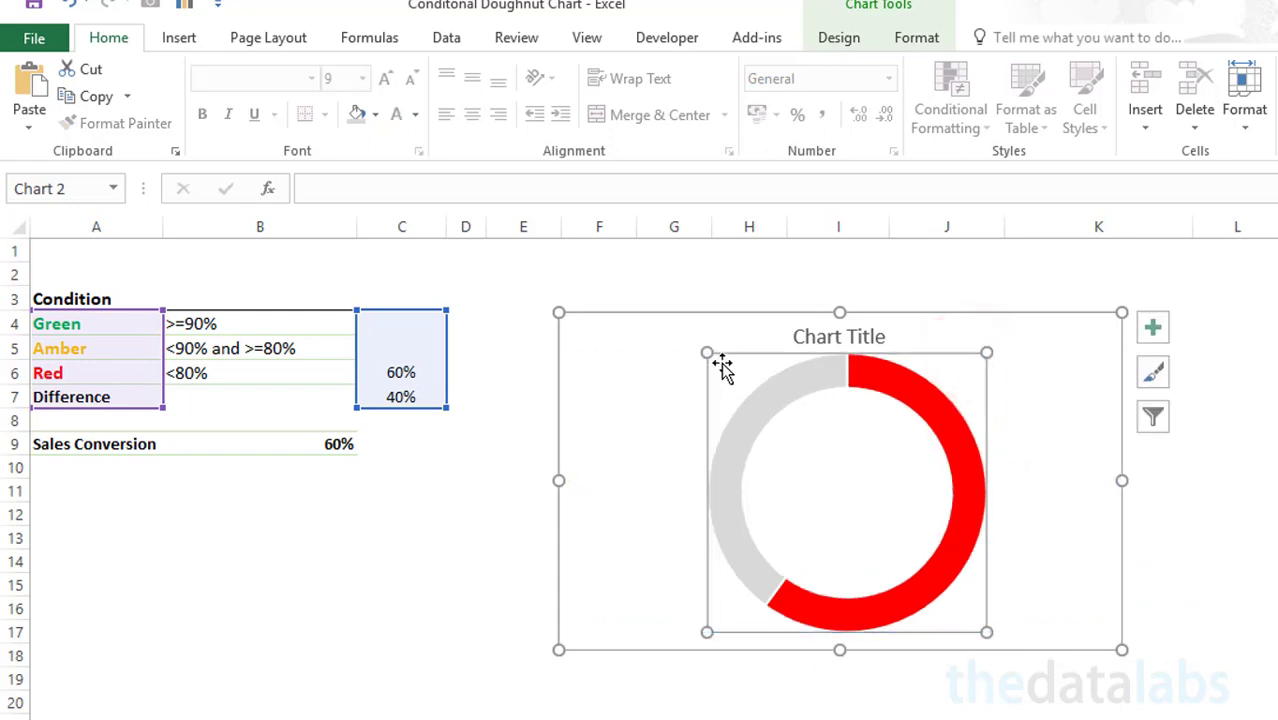
left_click_drag(706, 352, 711, 381)
left_click(745, 708)
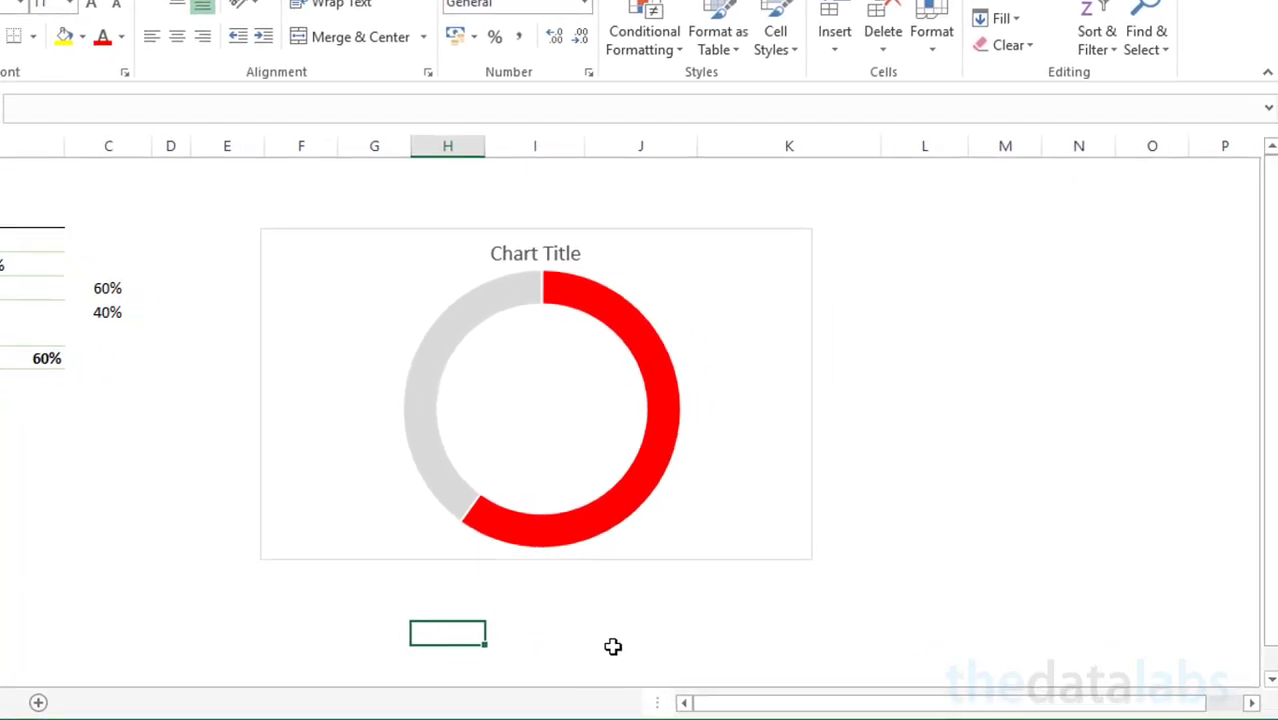
Step: Give the chart area's border rounded corners and close the formatting options
right_click(721, 468)
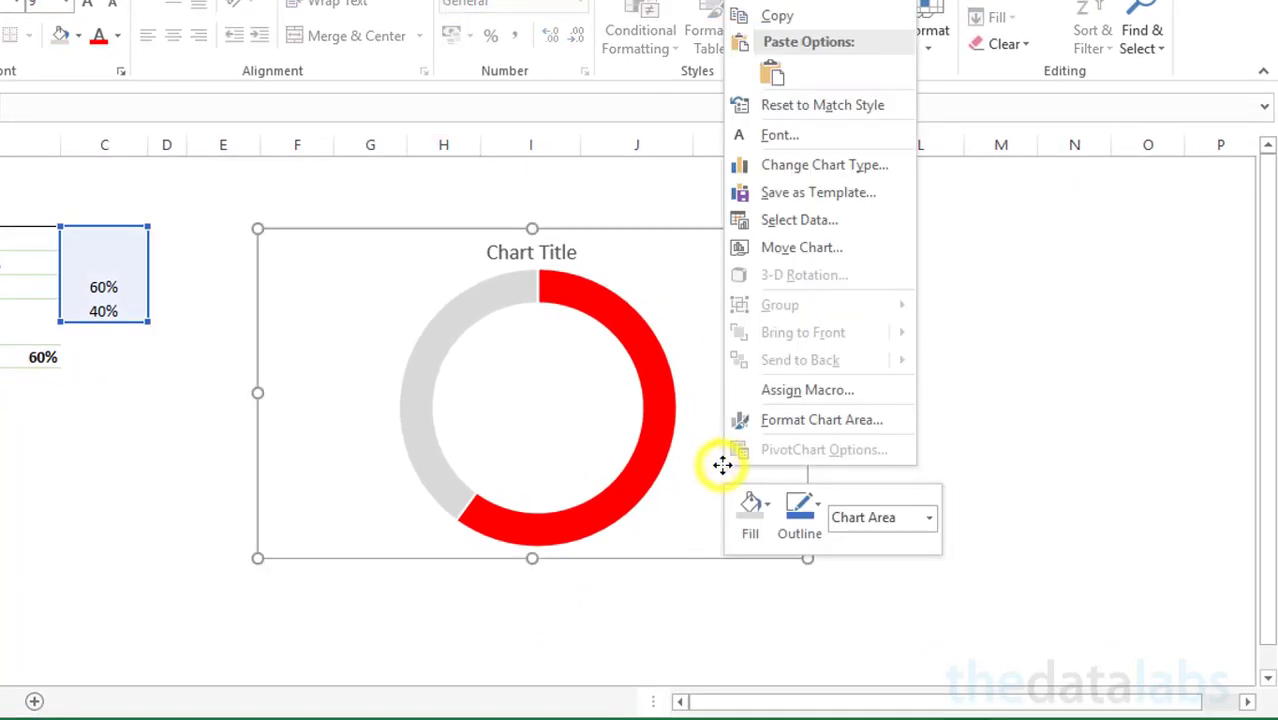
left_click(755, 428)
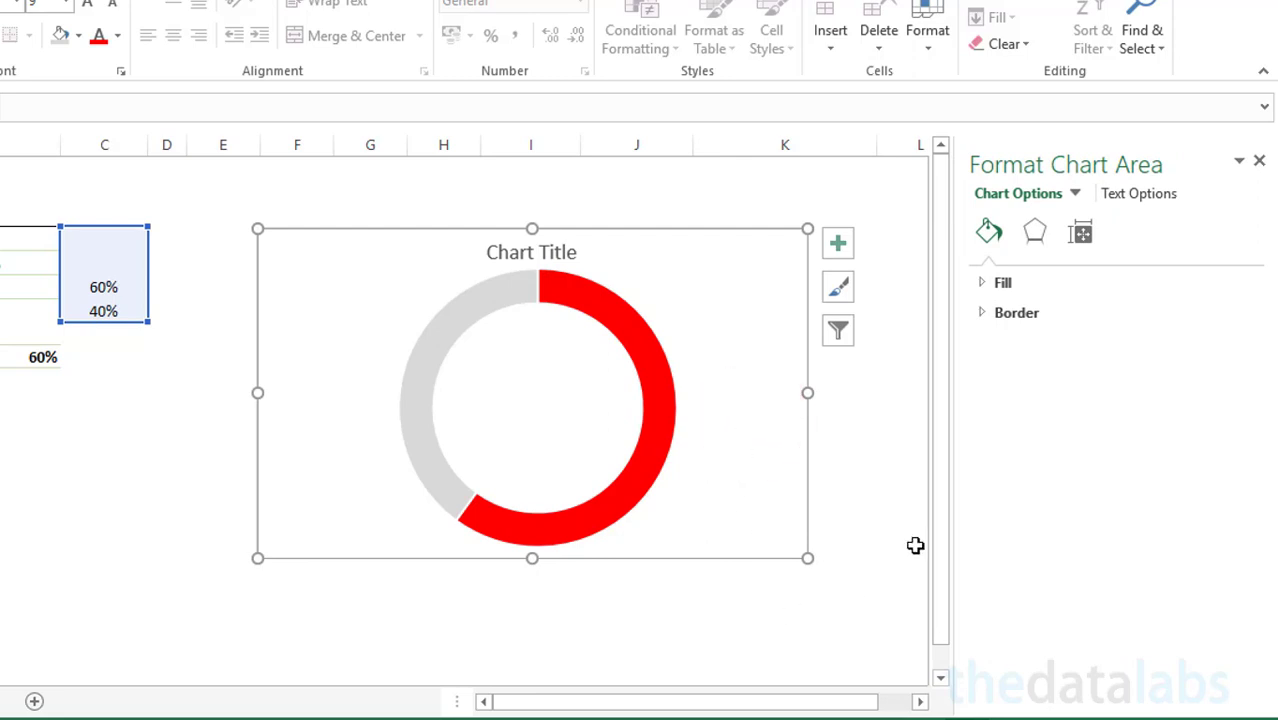
left_click(983, 315)
left_click_drag(1258, 380, 1262, 512)
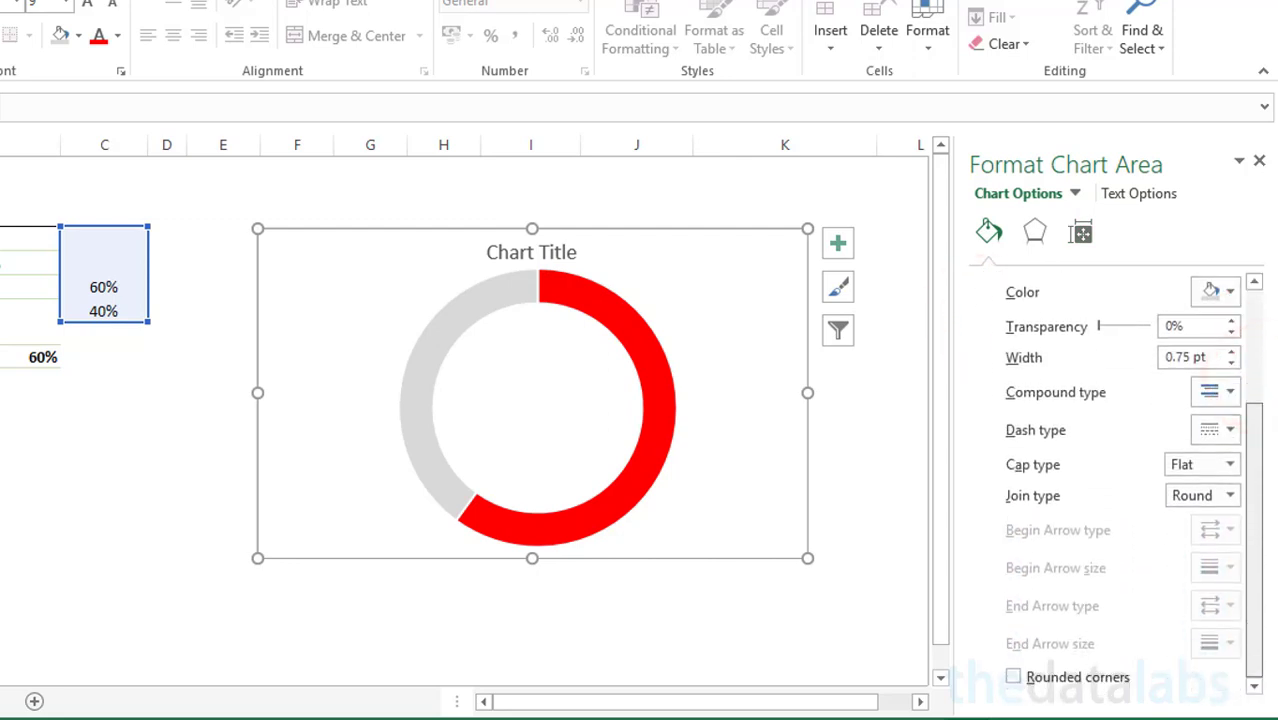
left_click(1015, 679)
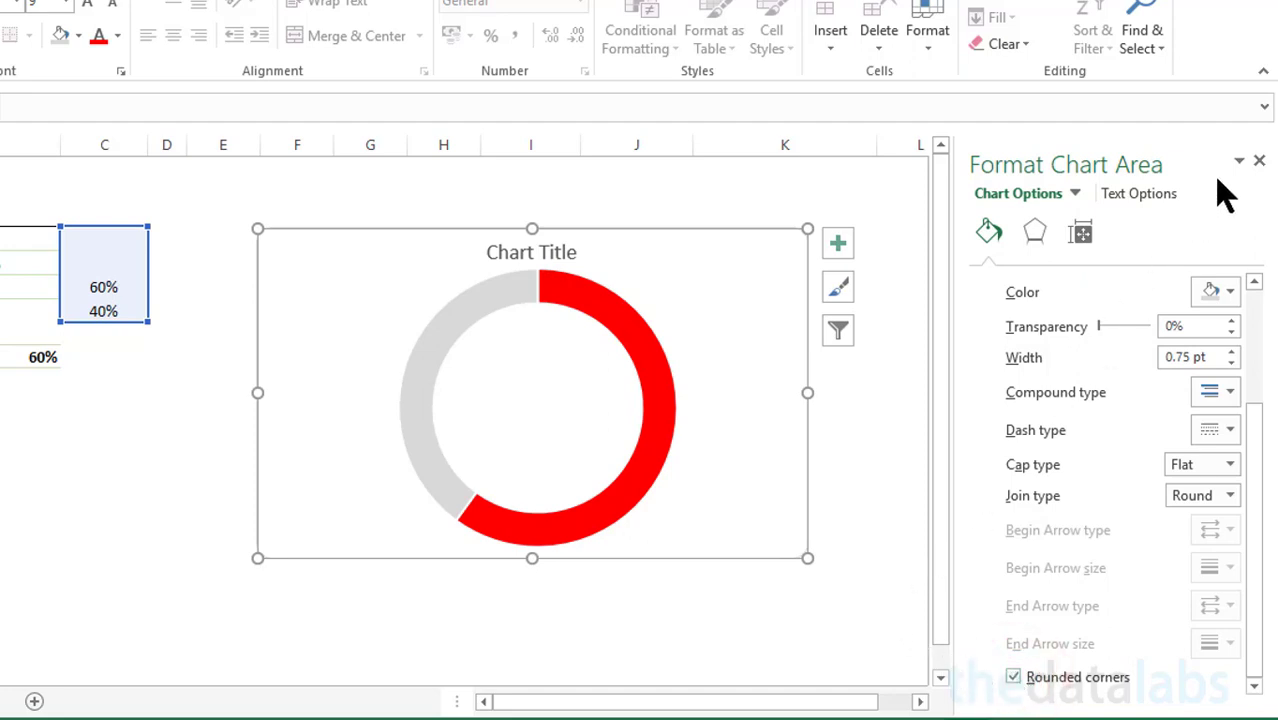
left_click(1260, 162)
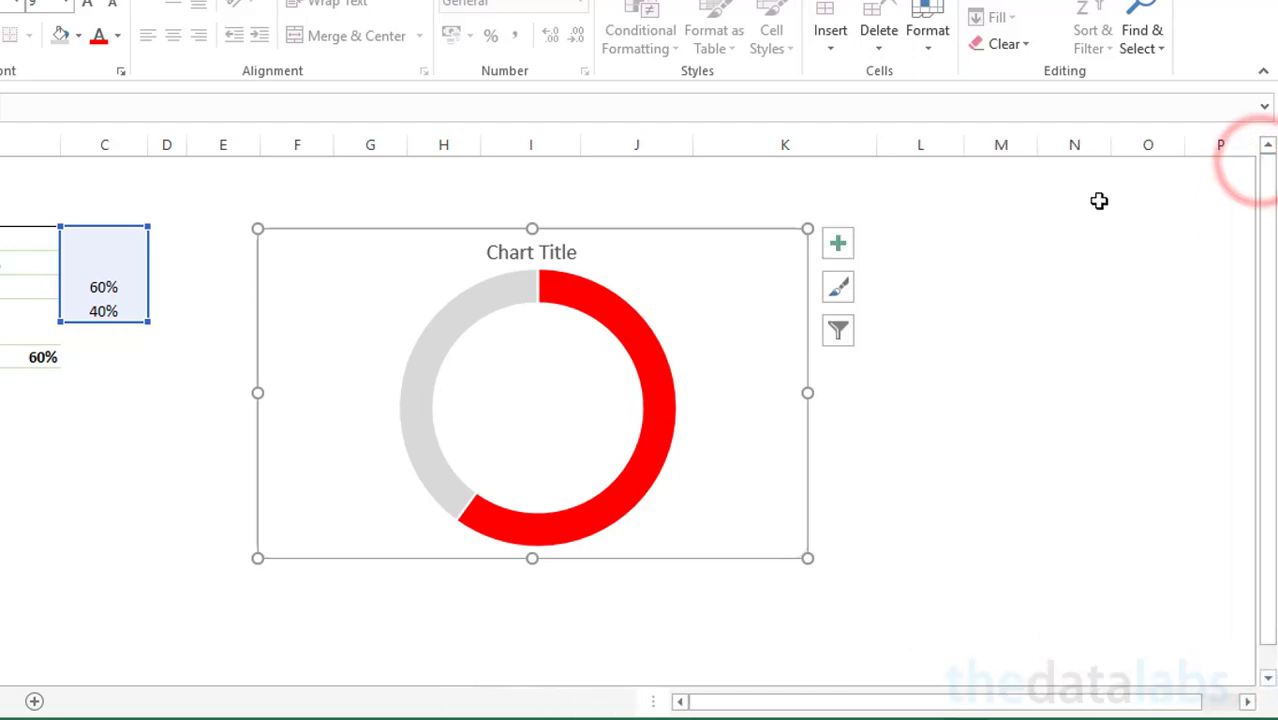
left_click(1047, 216)
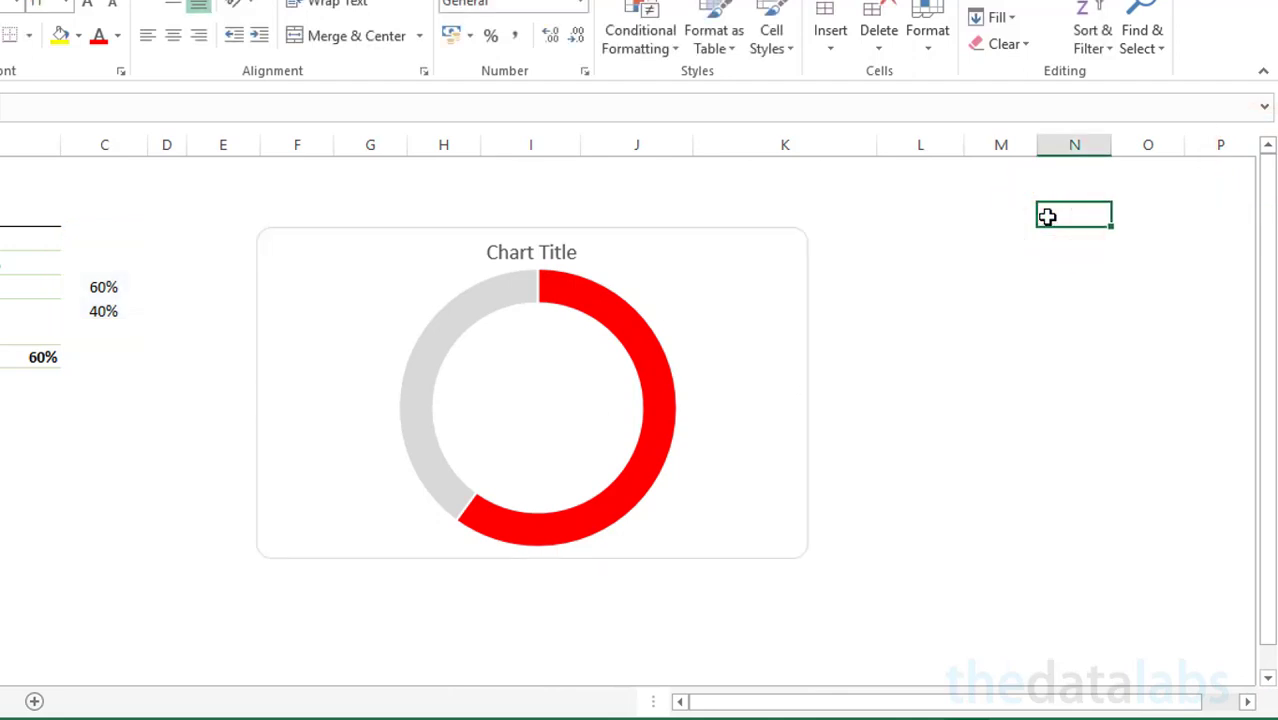
Step: Replace the chart title text with "Sales Conversion"
double_click(530, 254)
left_click(532, 254)
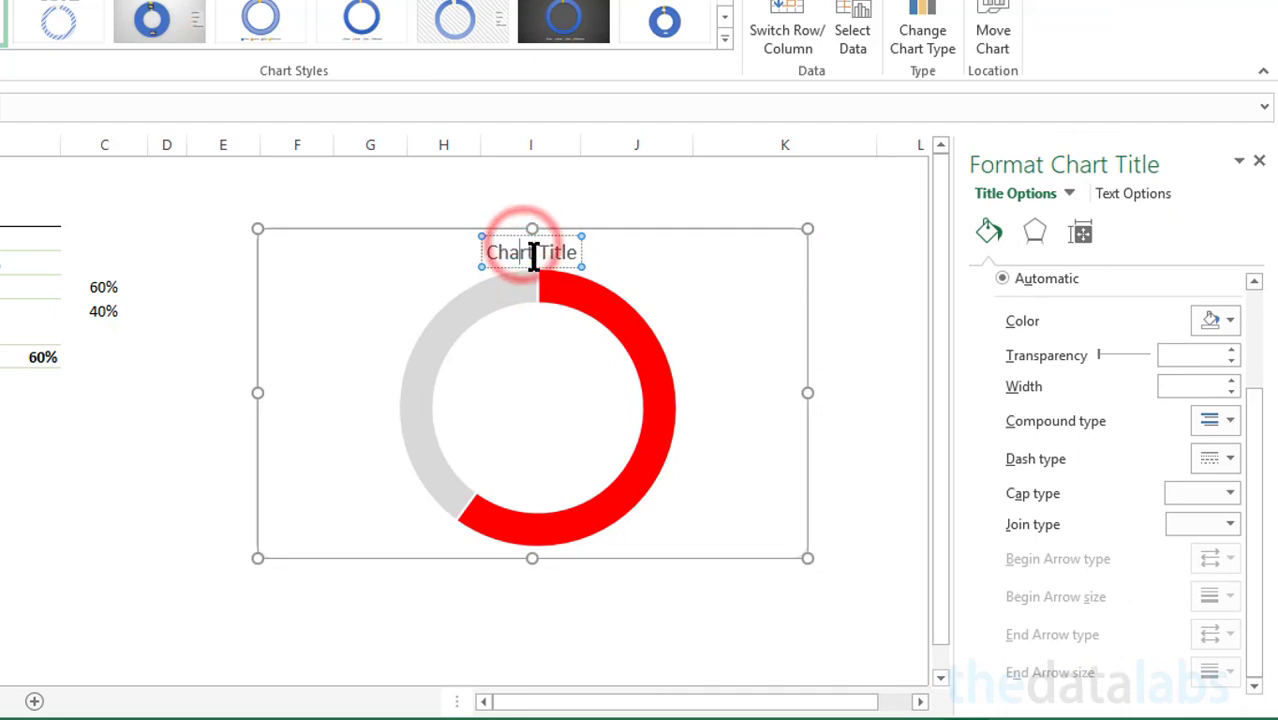
triple_click(532, 254)
key("BackSpace")
type("Sales")
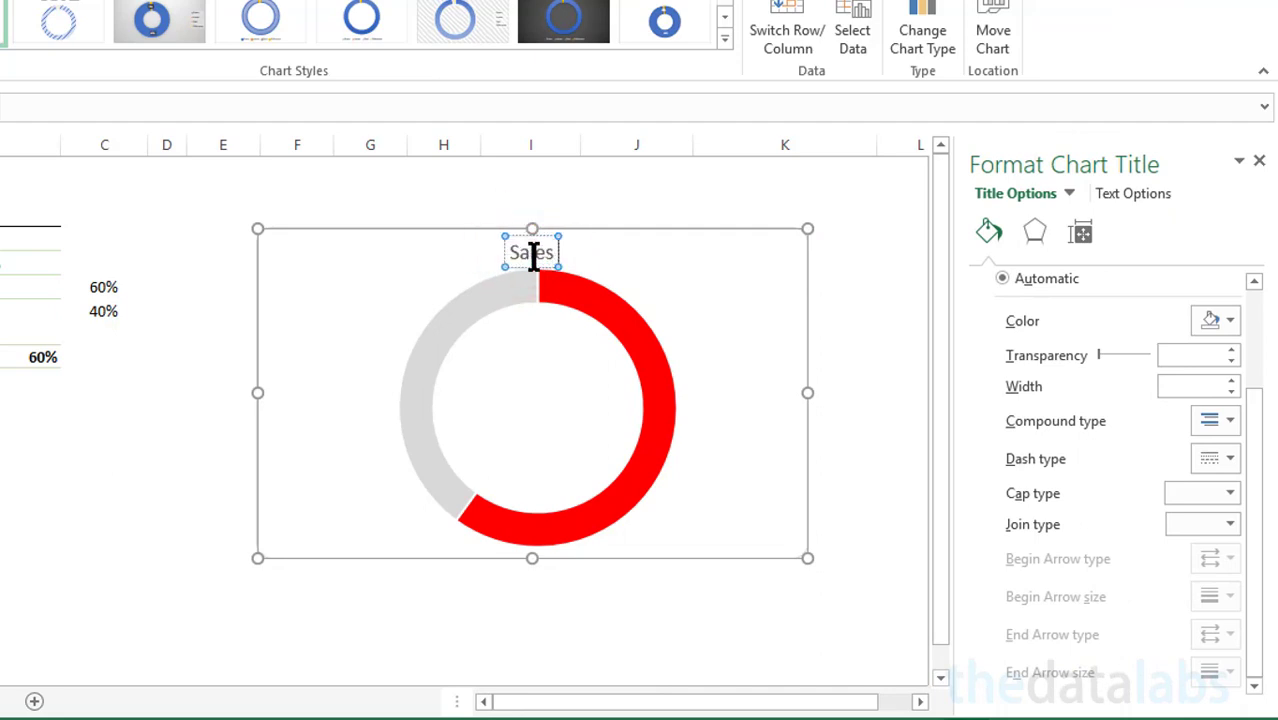
type(" Conversion")
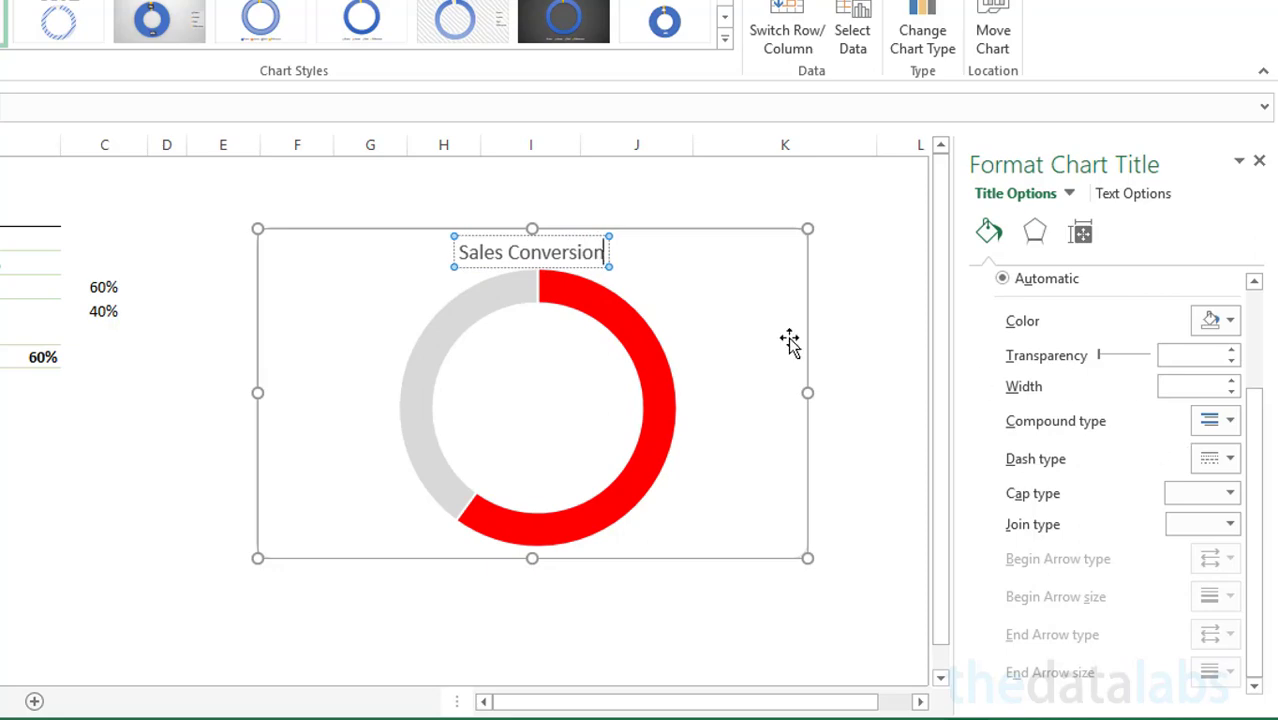
Step: Set the chart title's font size to 18 and move the title slightly up, clear of the ring
left_click(497, 232)
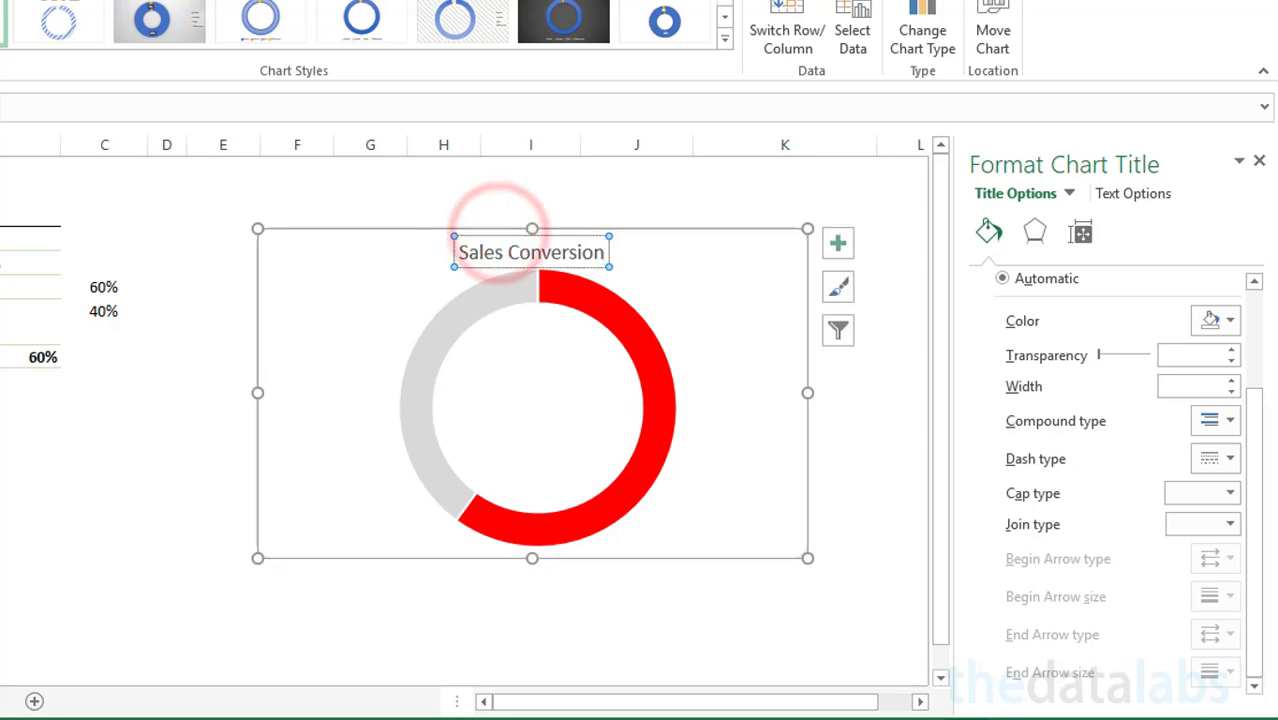
left_click(55, 8)
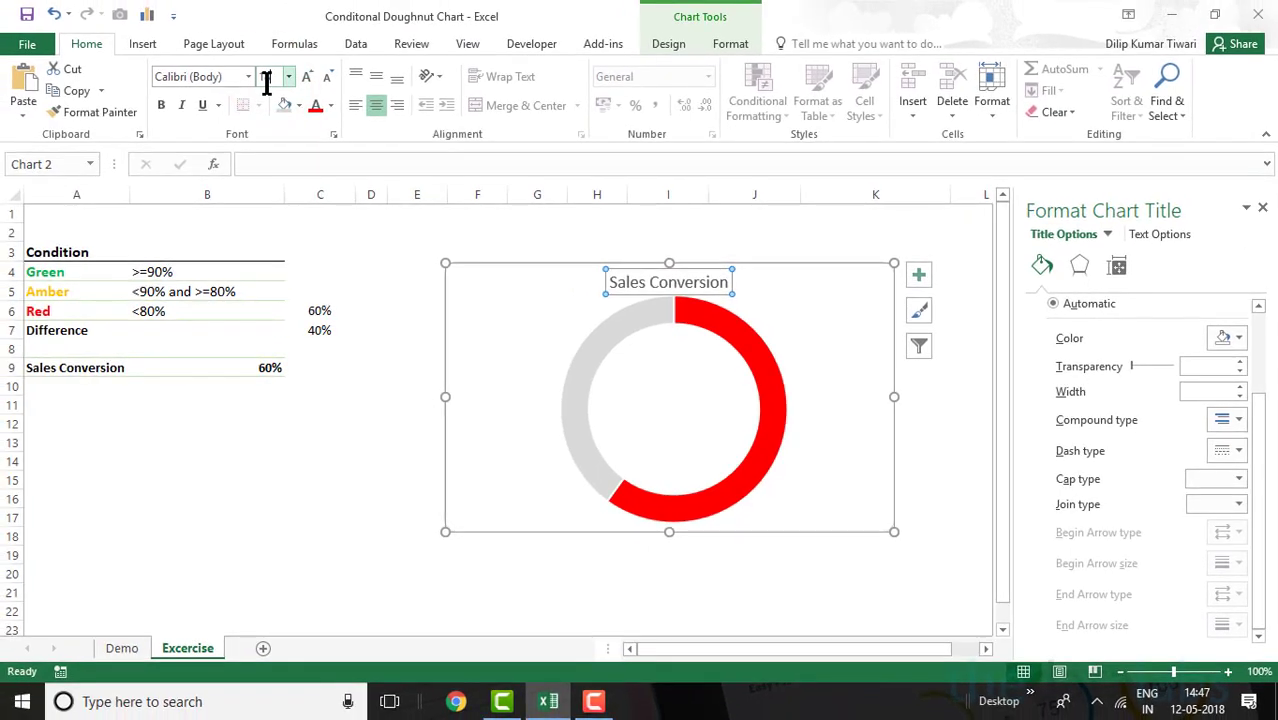
type("18")
key("Return")
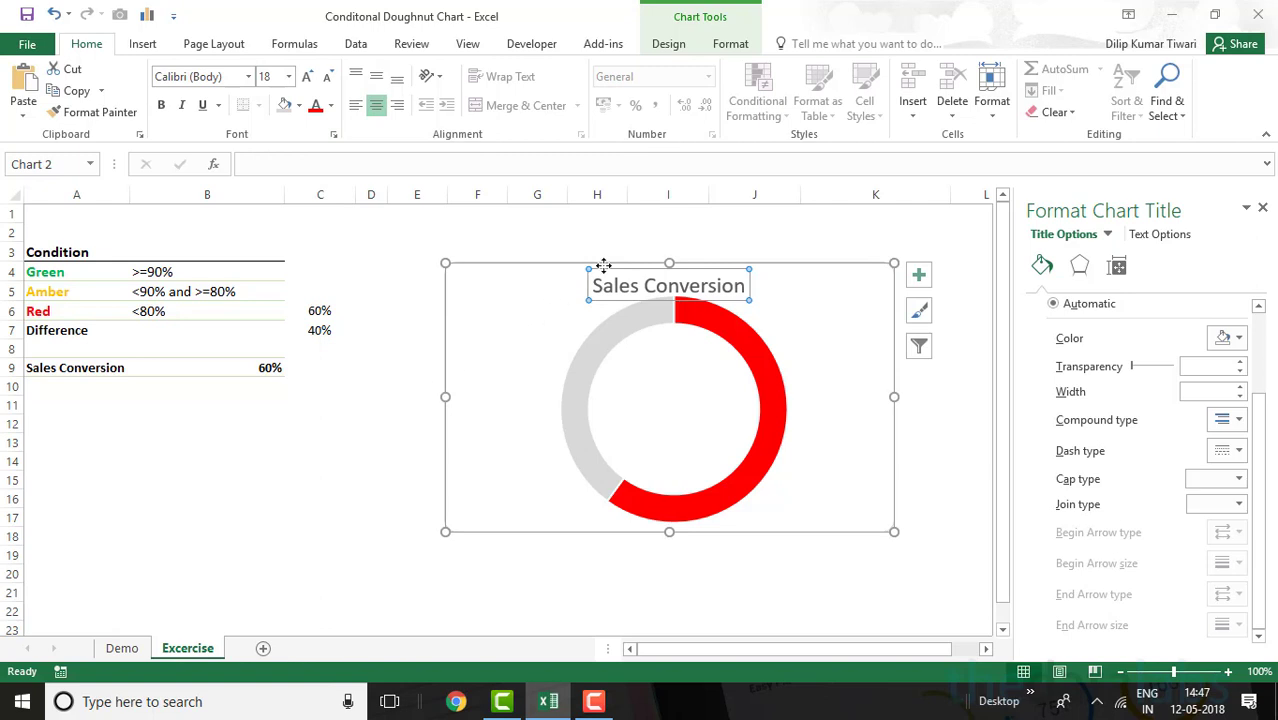
left_click(617, 276)
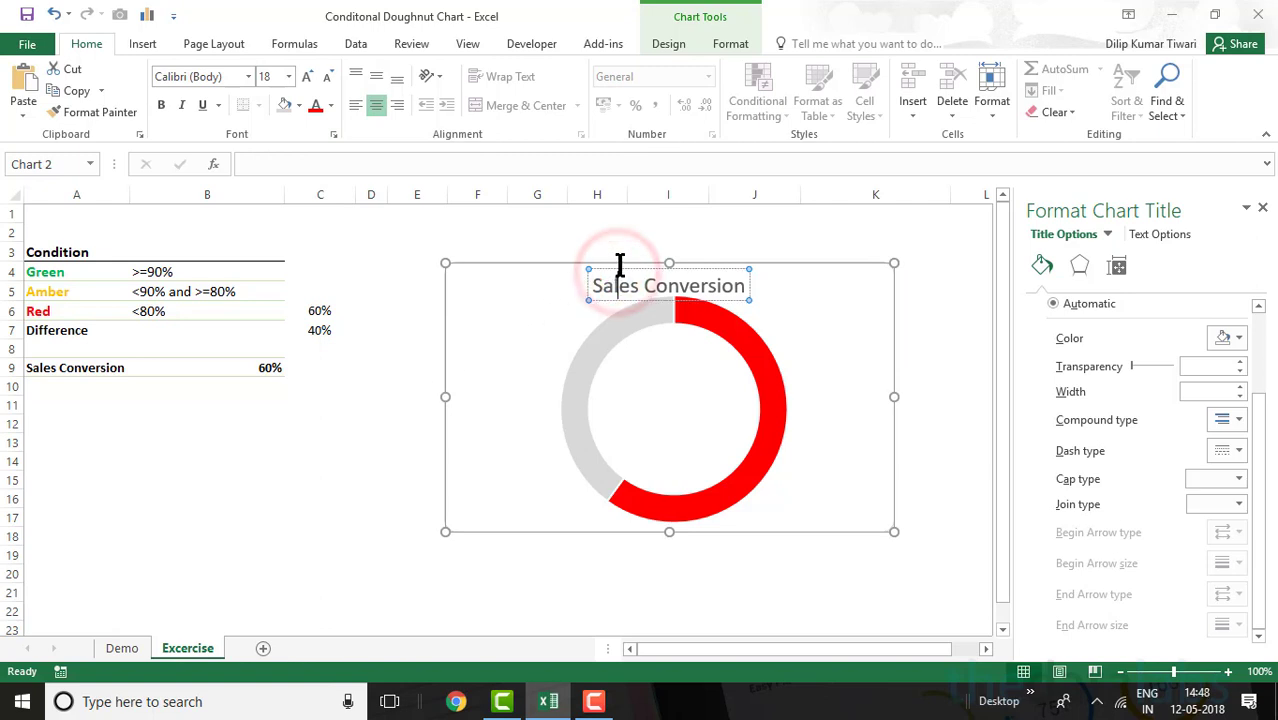
left_click_drag(618, 271, 618, 267)
left_click(624, 252)
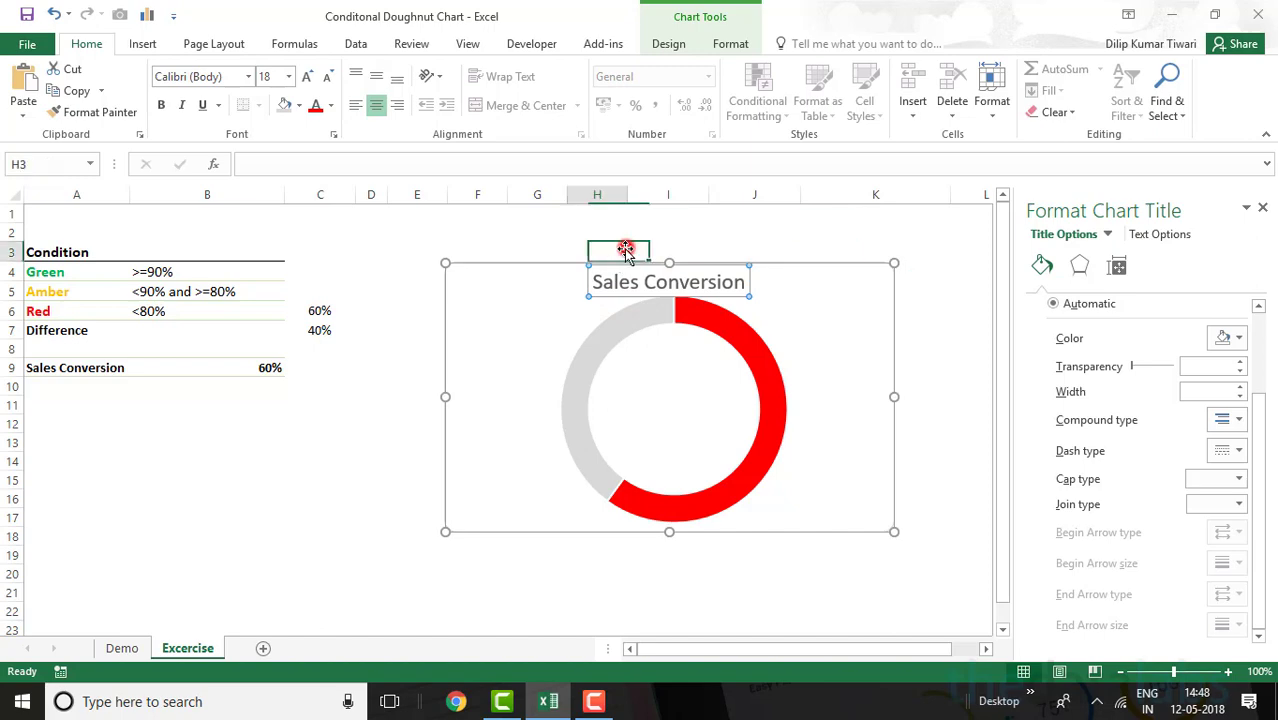
left_click(1263, 209)
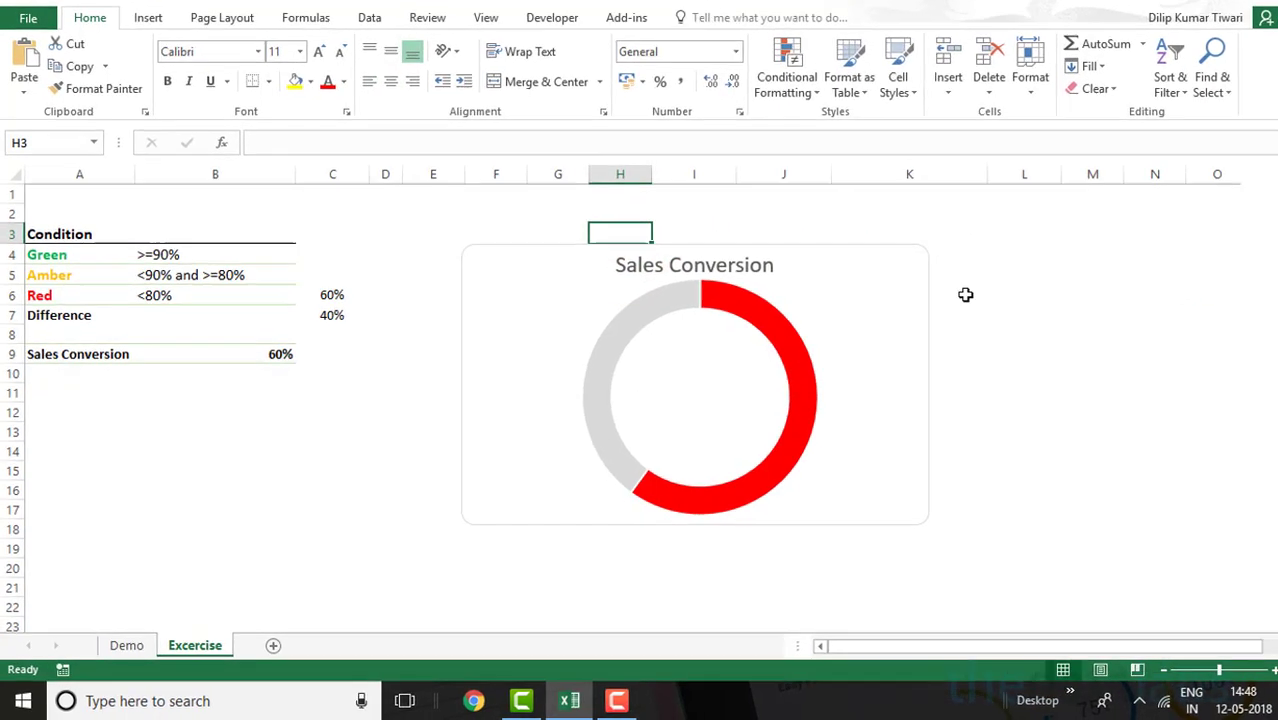
Step: Compare the Demo sheet's doughnut, its centre percentage label and colour conditions with the chart on the Excercise sheet
left_click(122, 648)
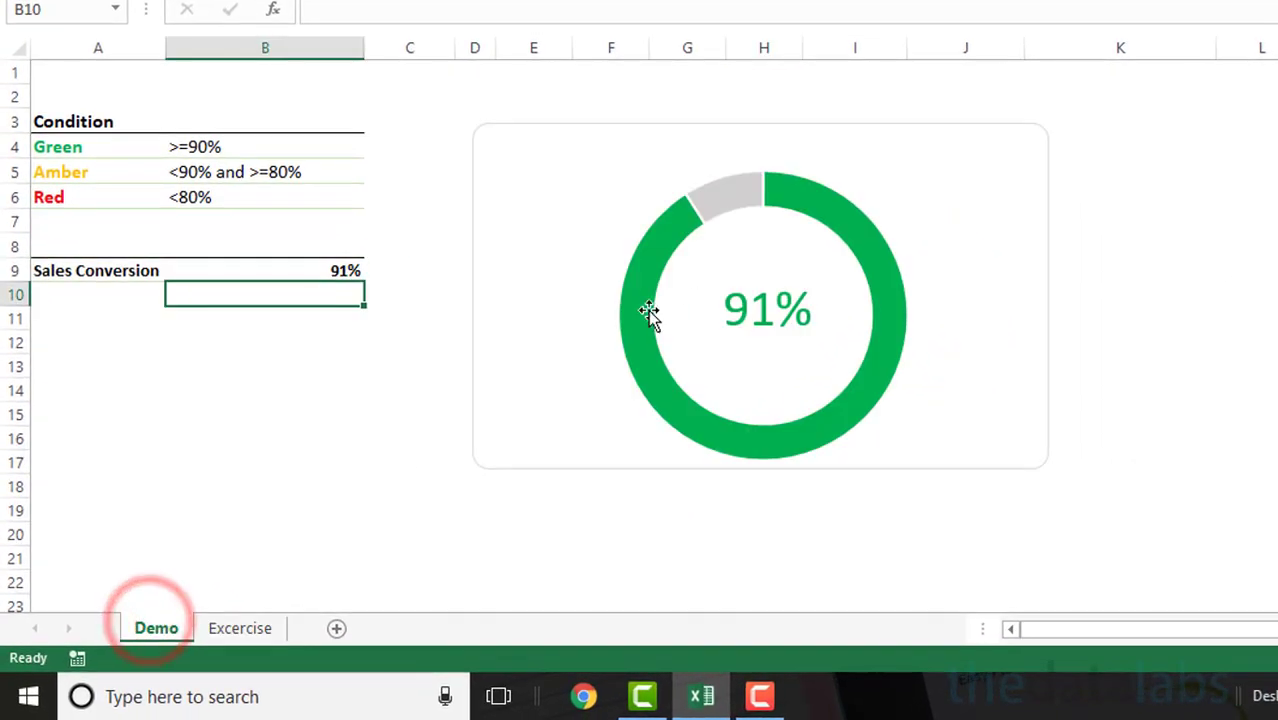
left_click(283, 628)
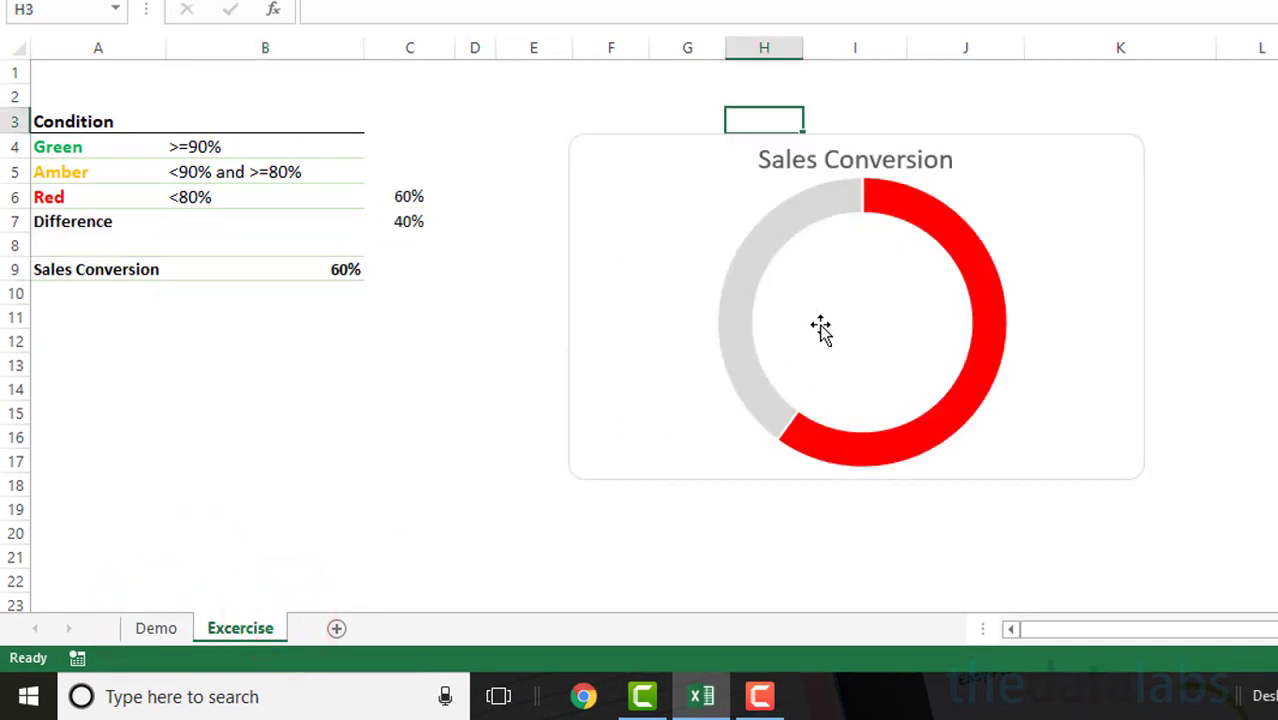
left_click(163, 629)
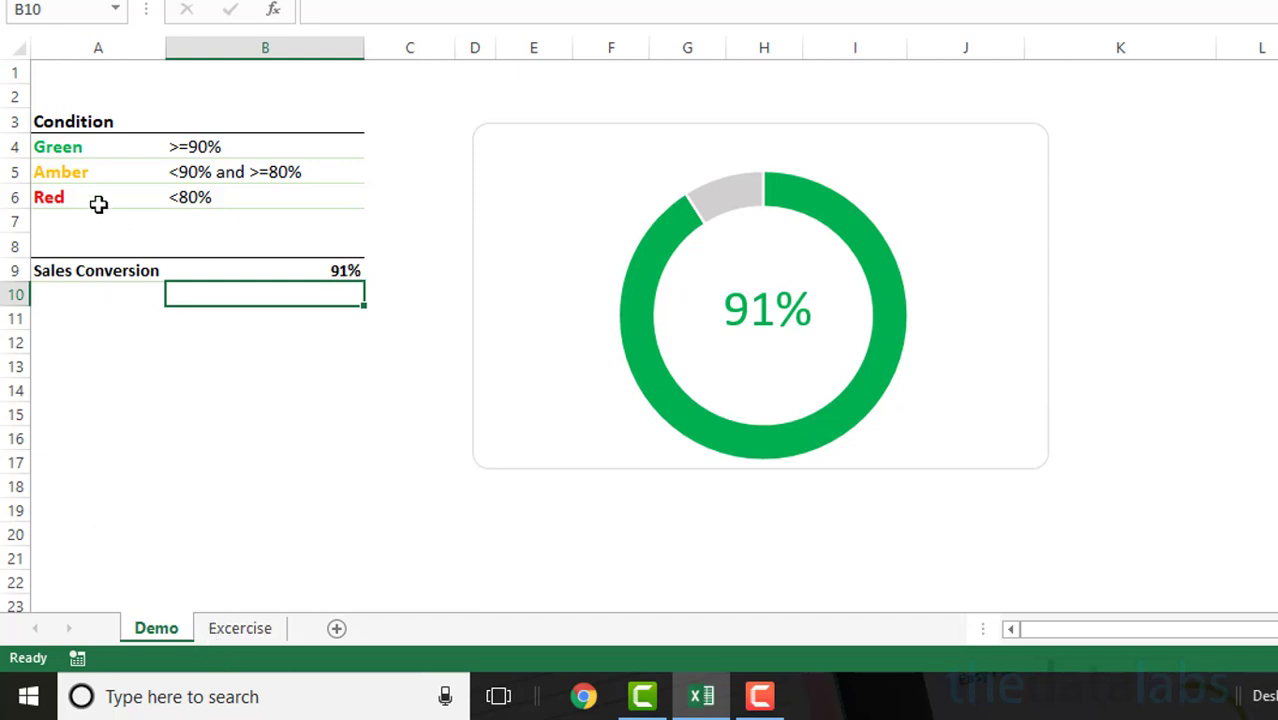
left_click_drag(88, 148, 83, 199)
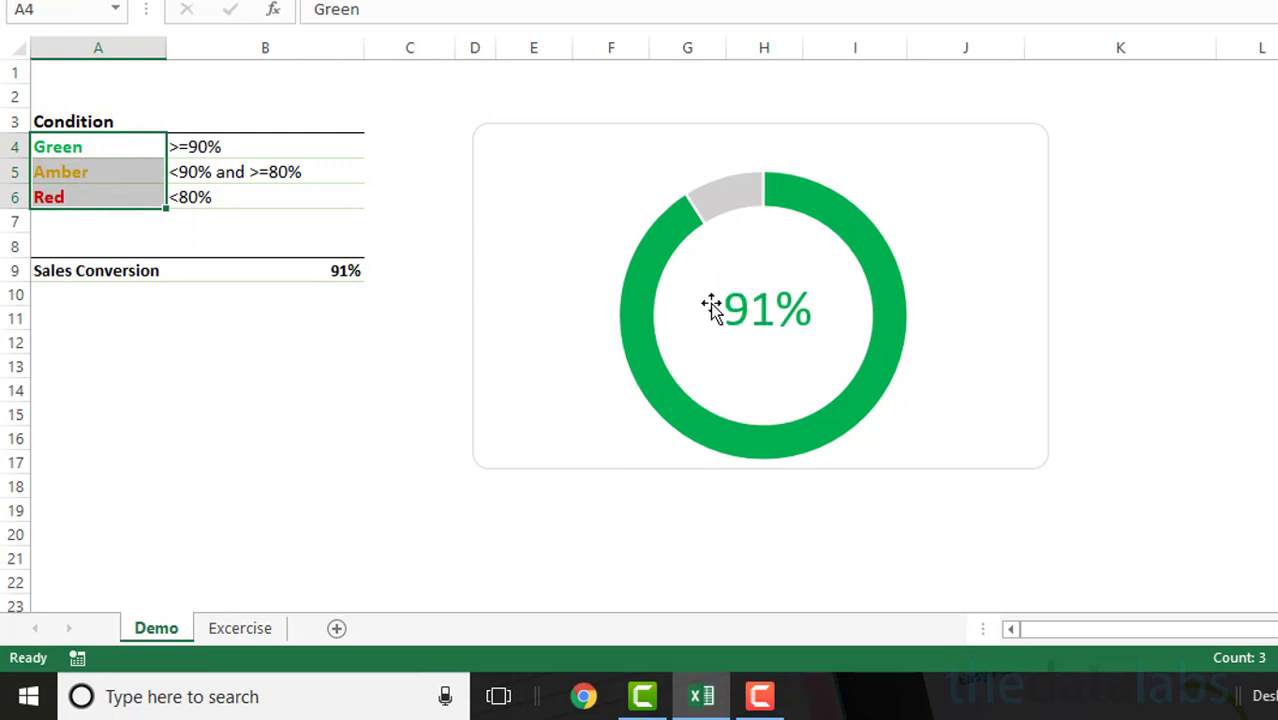
left_click(245, 408)
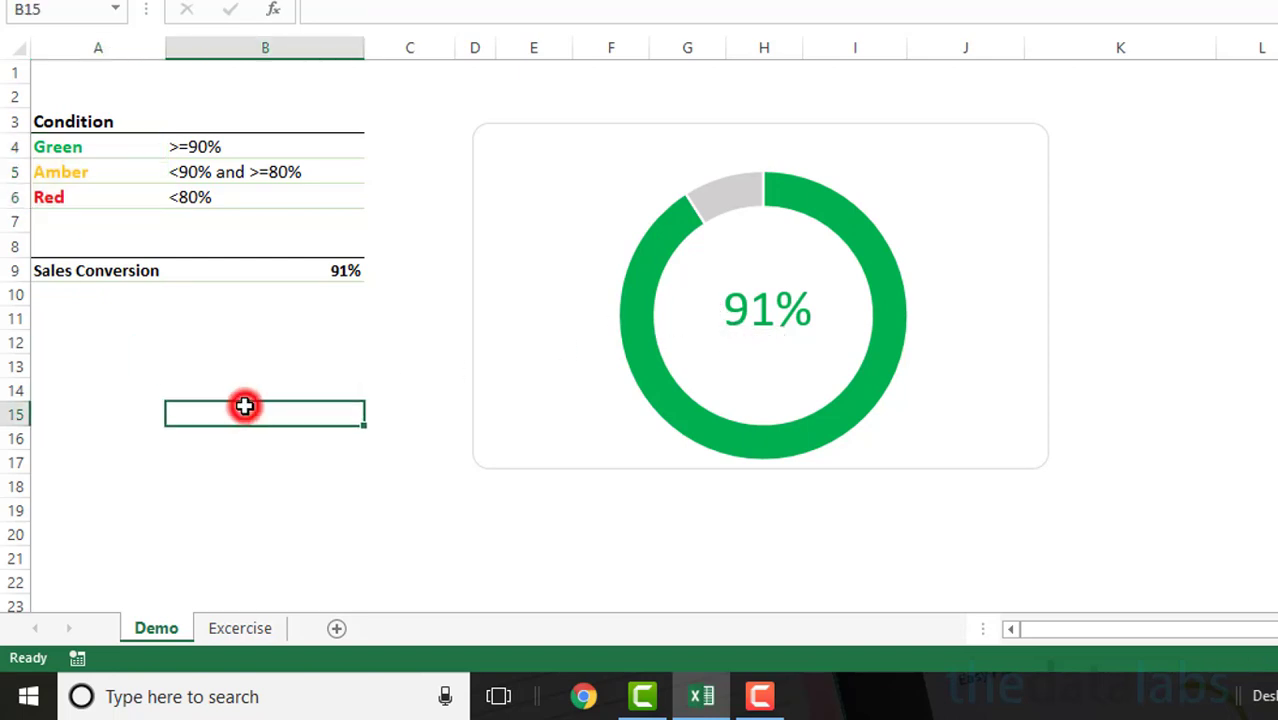
left_click(240, 628)
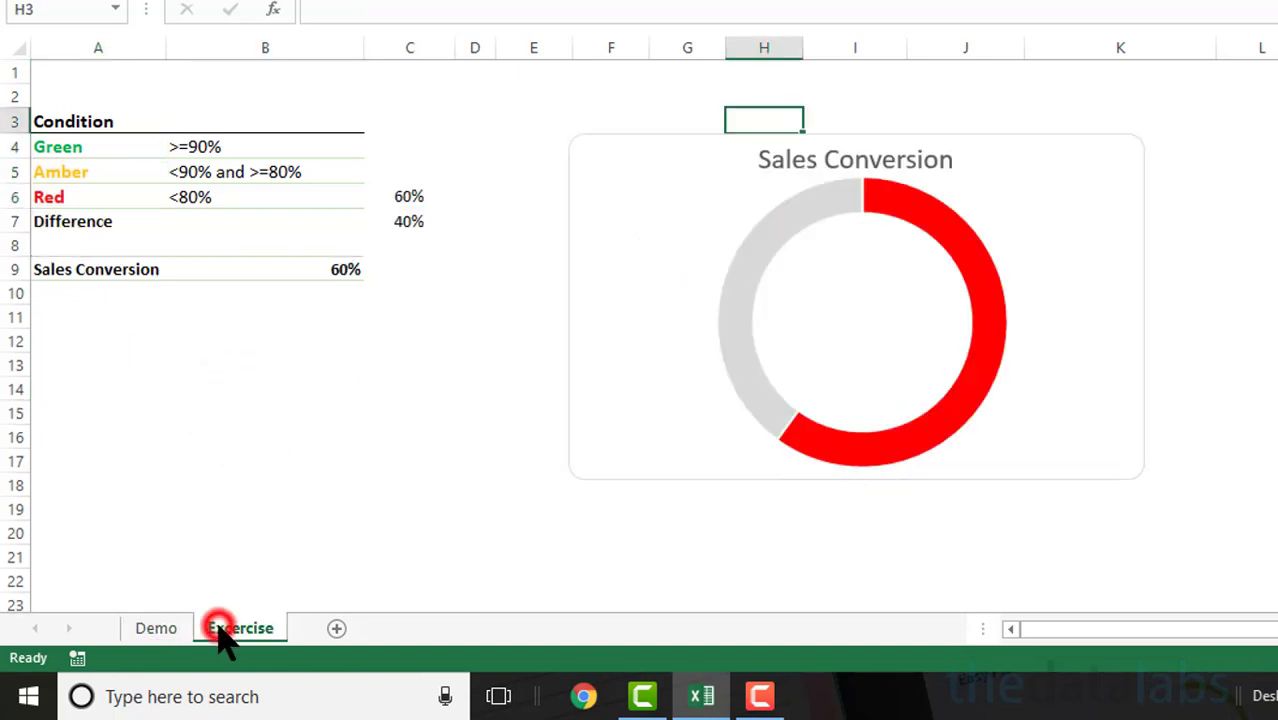
left_click(72, 170)
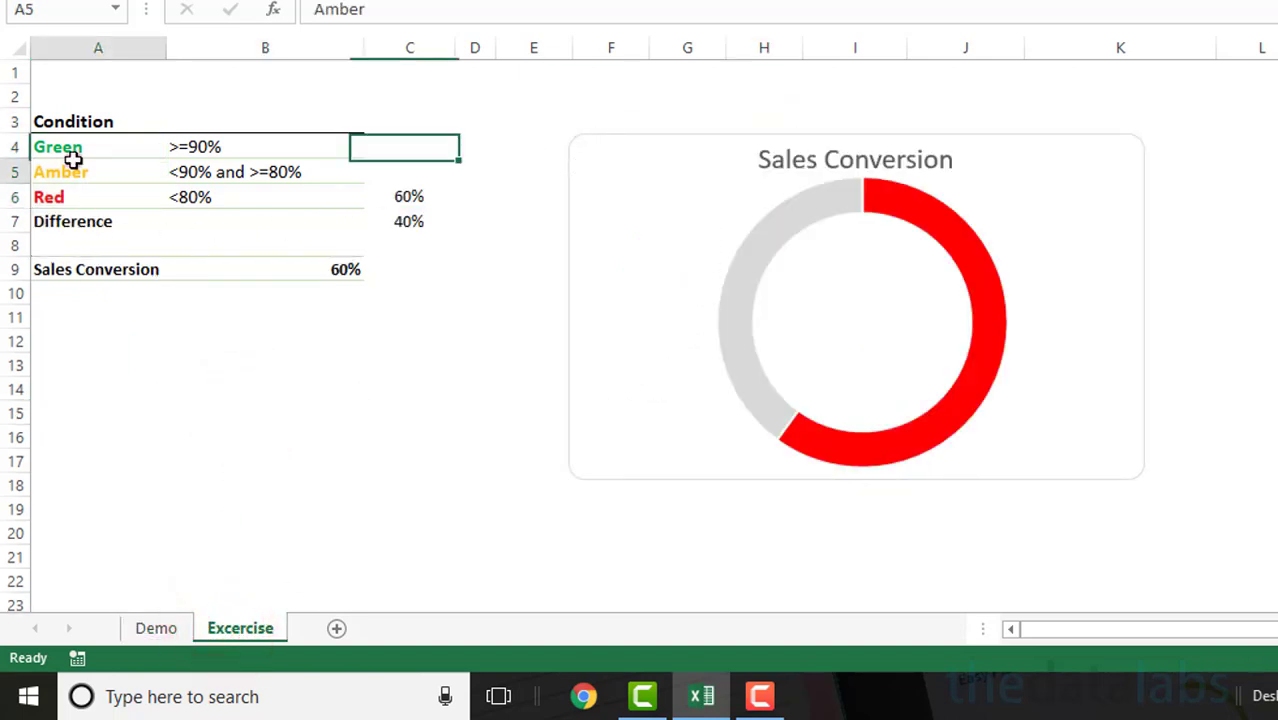
left_click(70, 150)
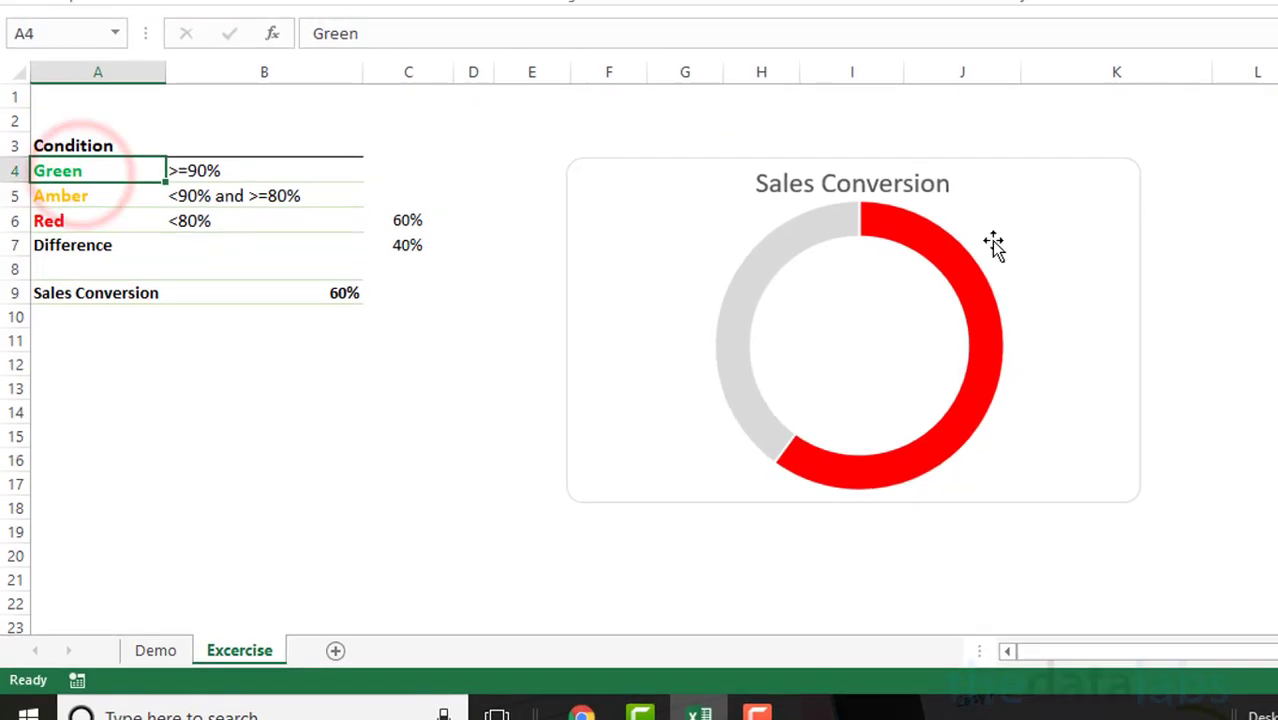
Step: Insert a text box inside the chart, spanning the hole of the Sales Conversion doughnut
left_click(1055, 177)
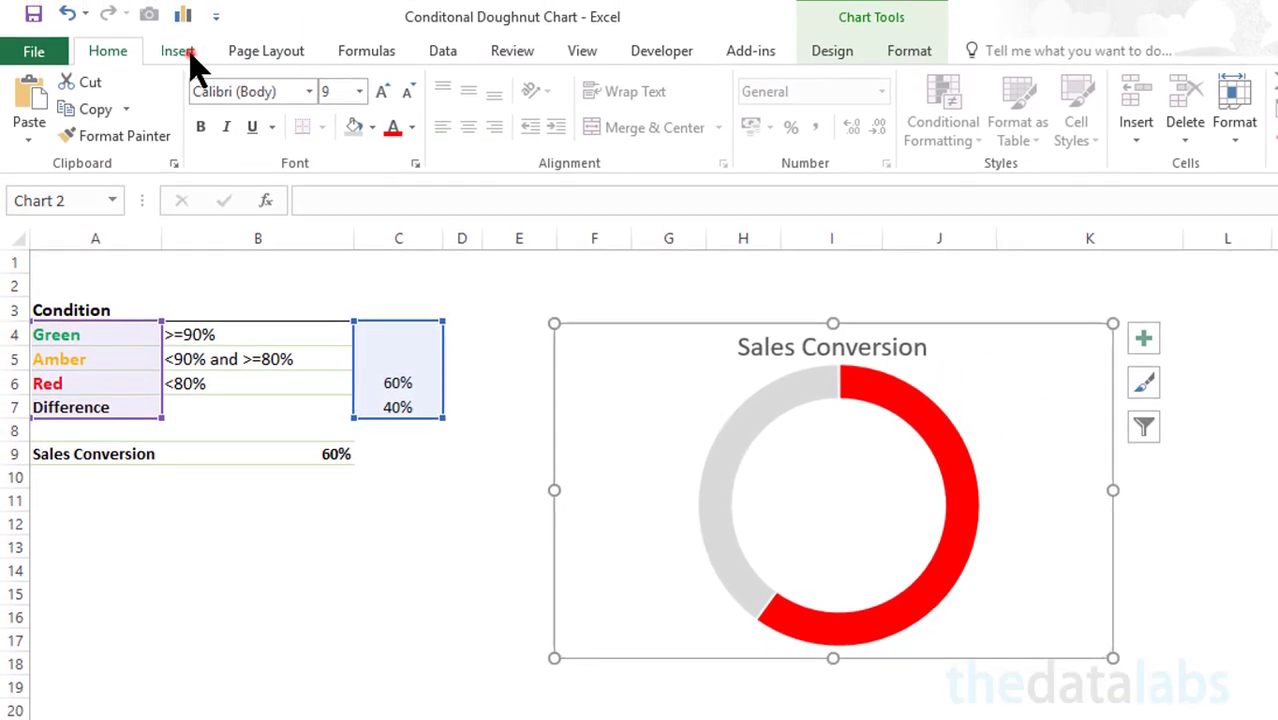
left_click(185, 30)
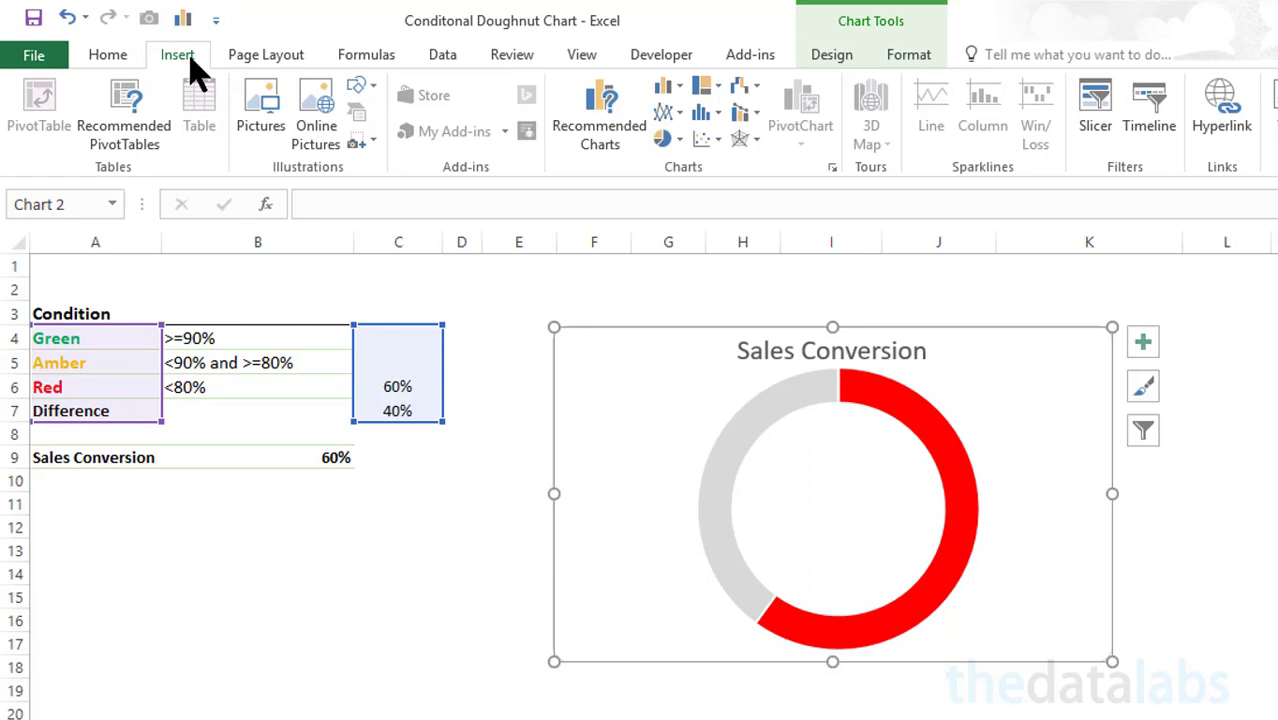
left_click(1276, 112)
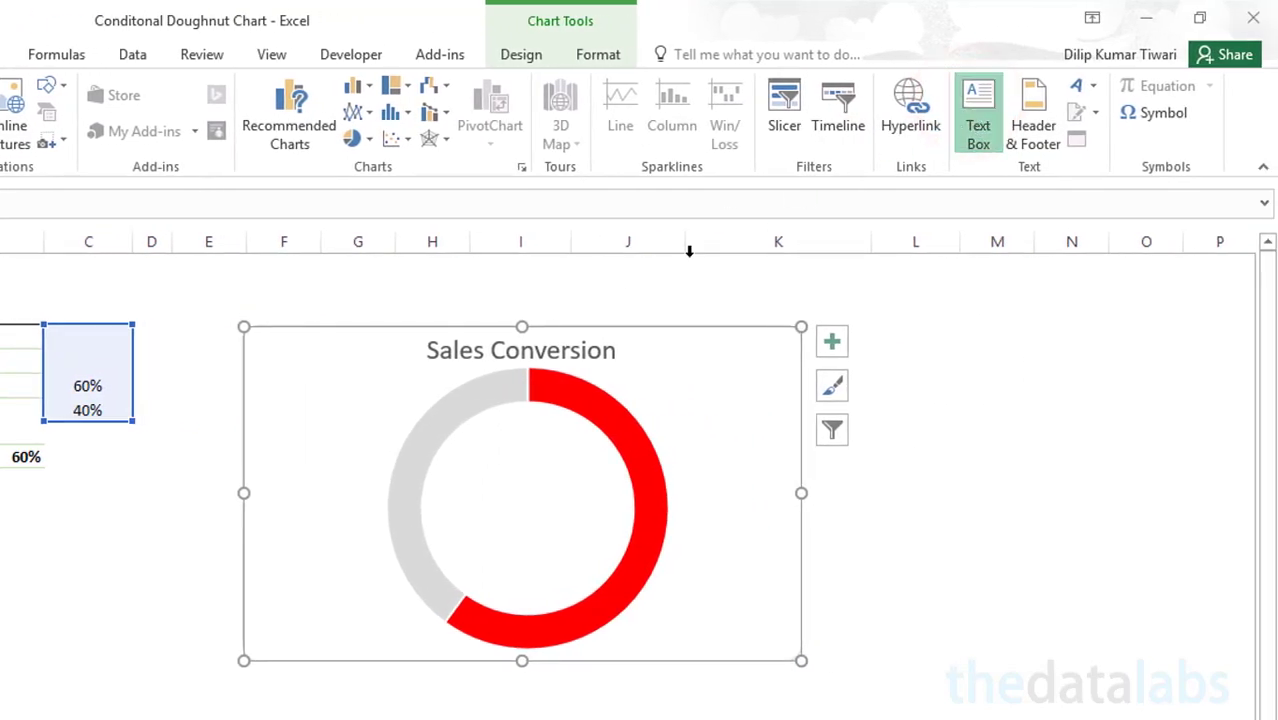
mouse_move(429, 468)
left_mouse_down()
mouse_move(465, 516)
mouse_move(542, 551)
mouse_move(622, 551)
left_mouse_up()
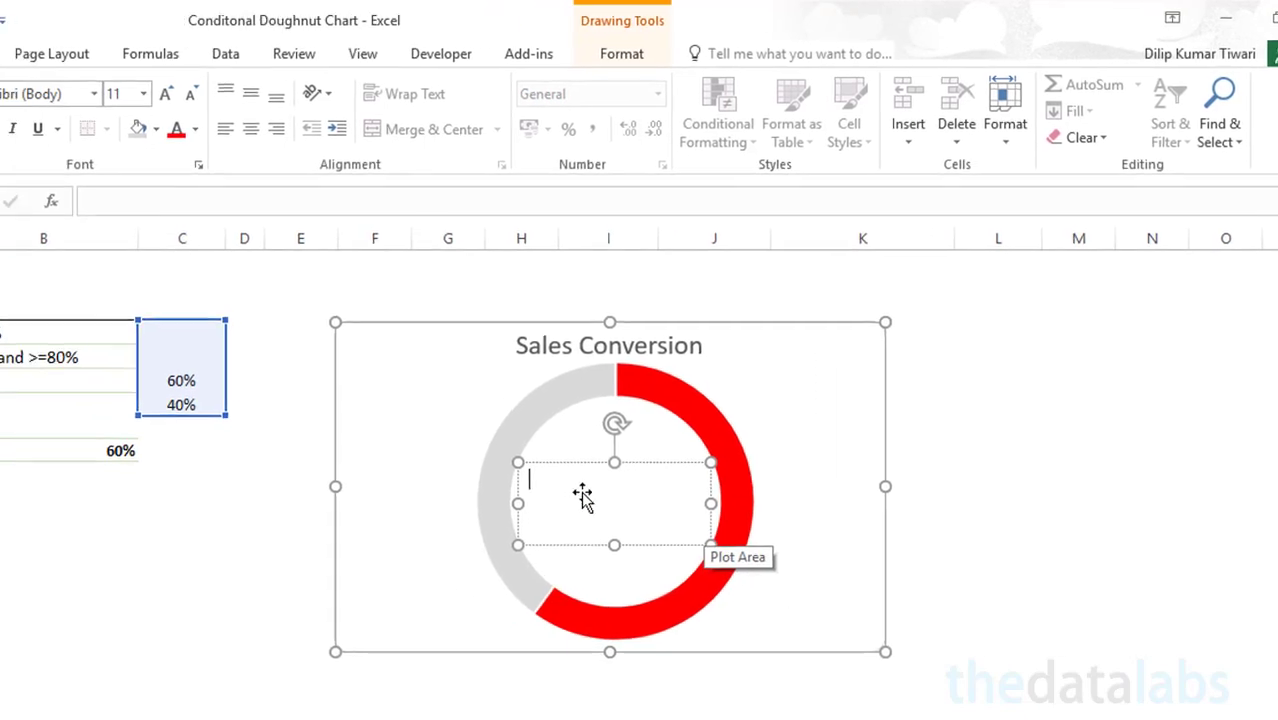
Step: Link the text box to the Green value cell with the formula =Excercise!$C$4
left_click(361, 196)
type("=")
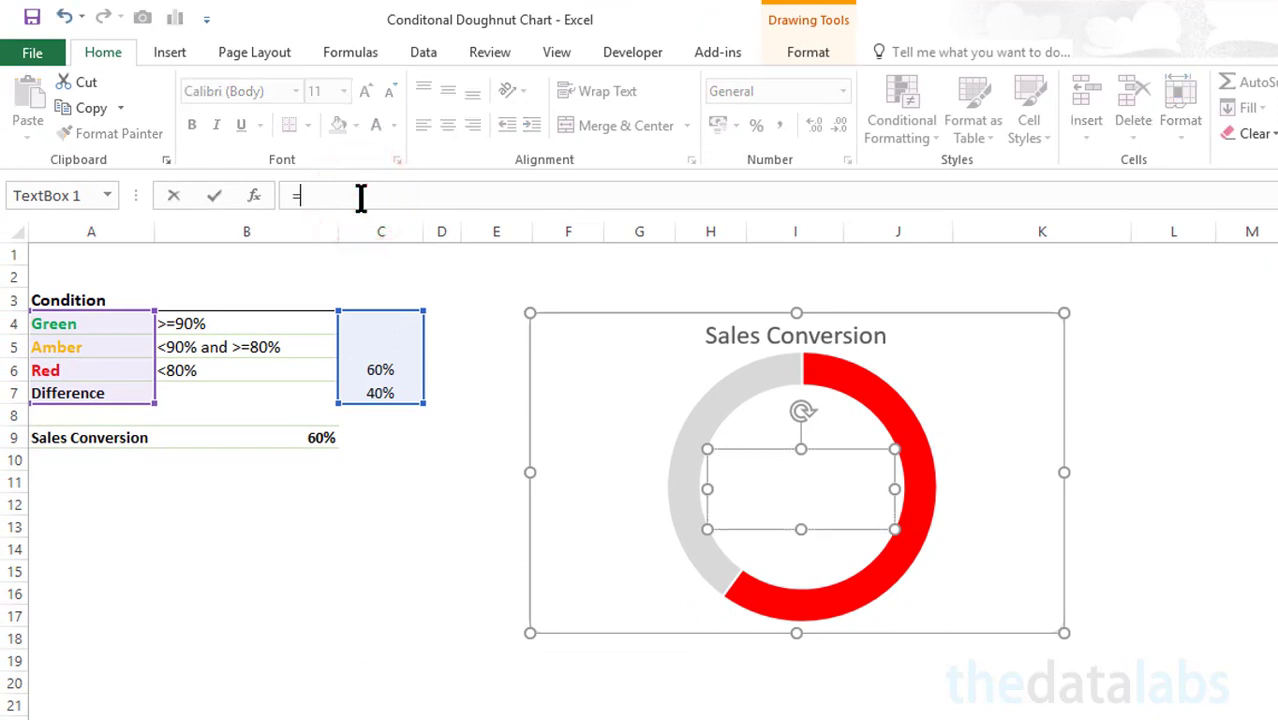
left_click(354, 323)
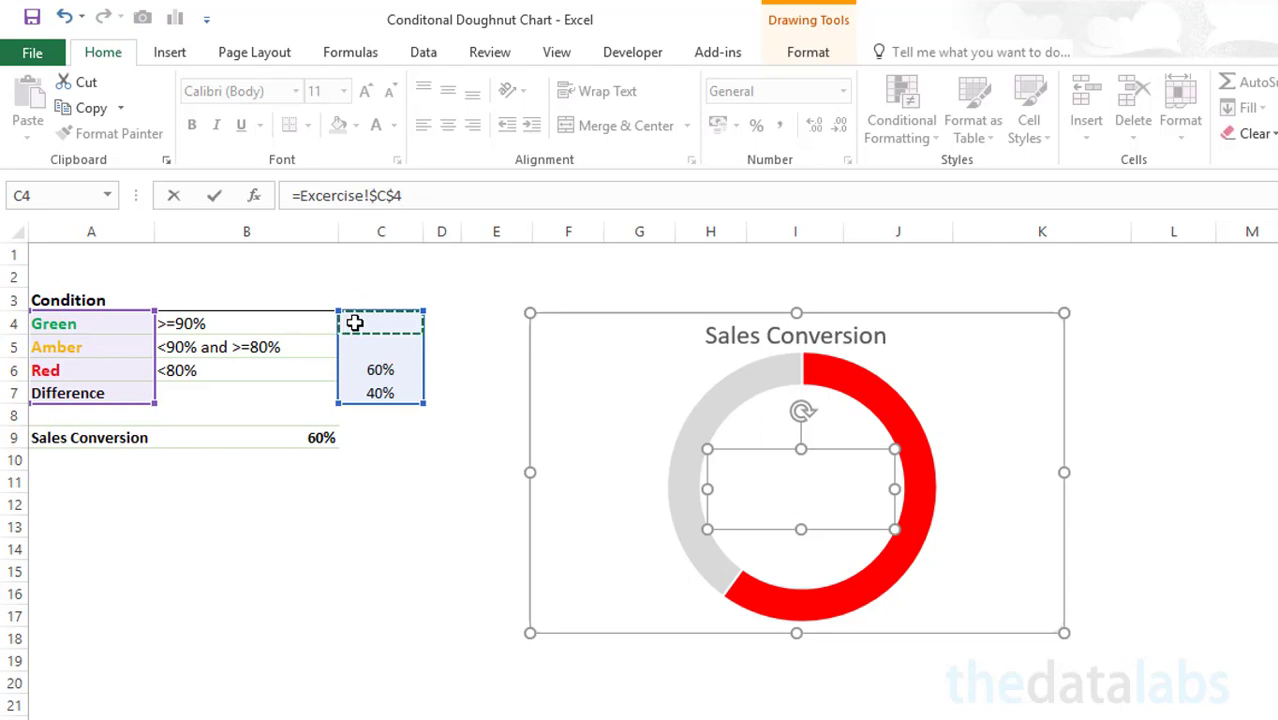
key("Return")
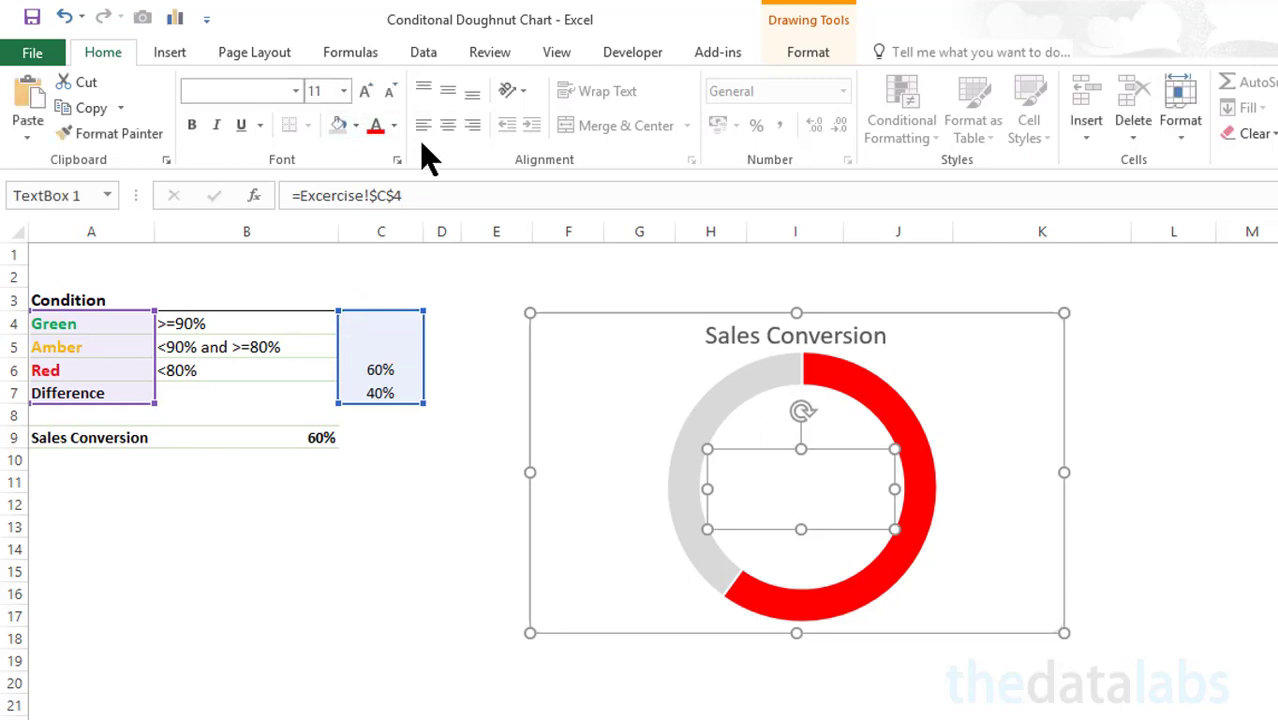
Step: Centre the linked text box's content horizontally and vertically and set its font size to 36
left_click(450, 130)
left_click(456, 124)
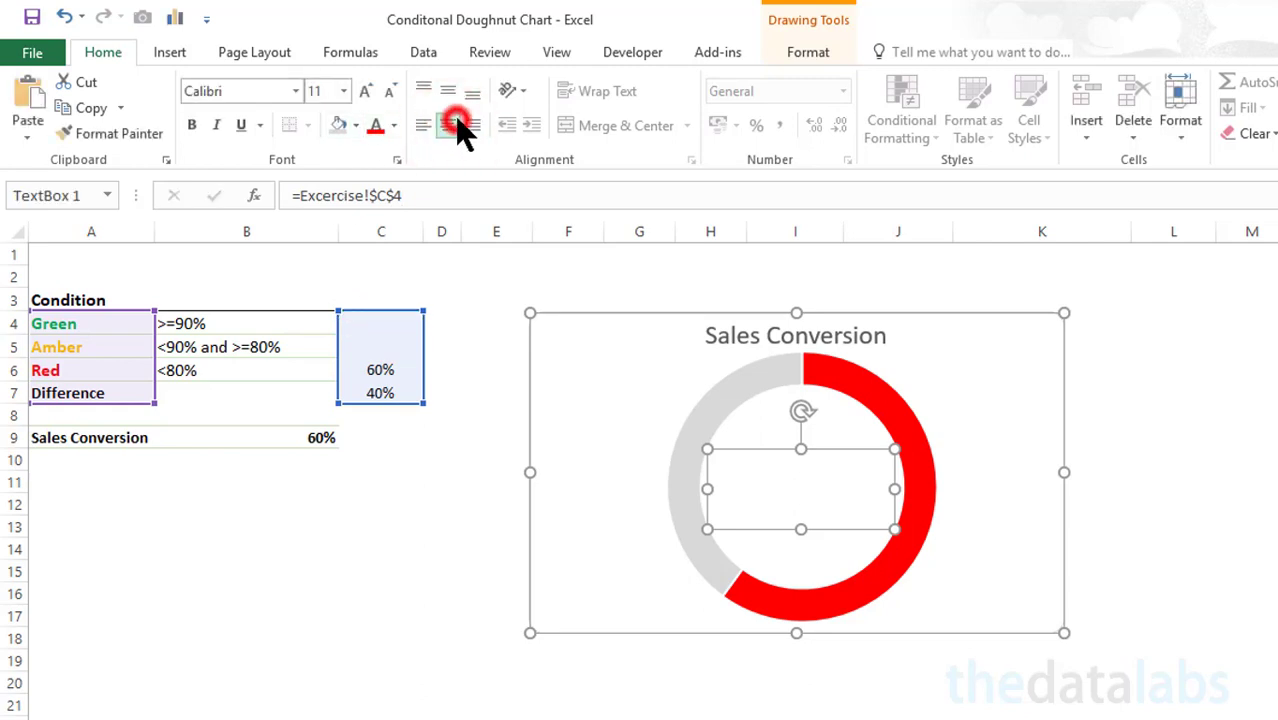
left_click(450, 90)
left_click(332, 92)
type("36")
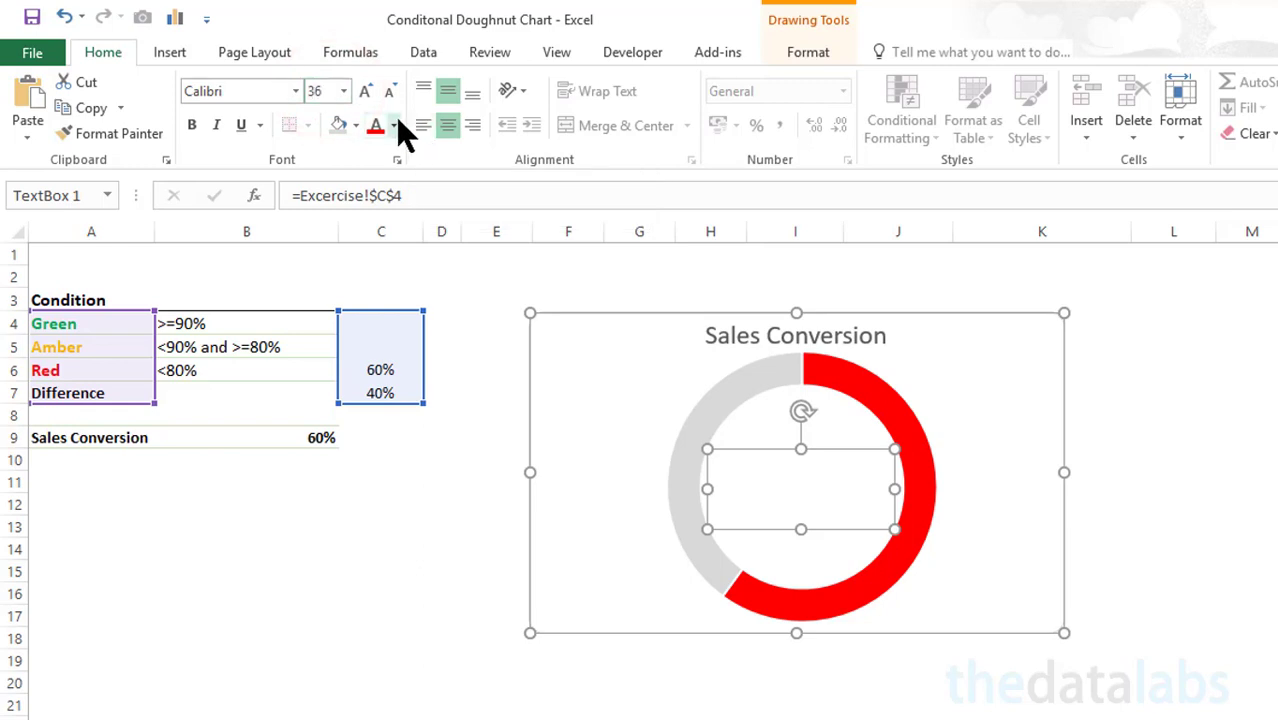
Step: Colour the Green-linked text box's font green and give the box a light grey fill
left_click(394, 125)
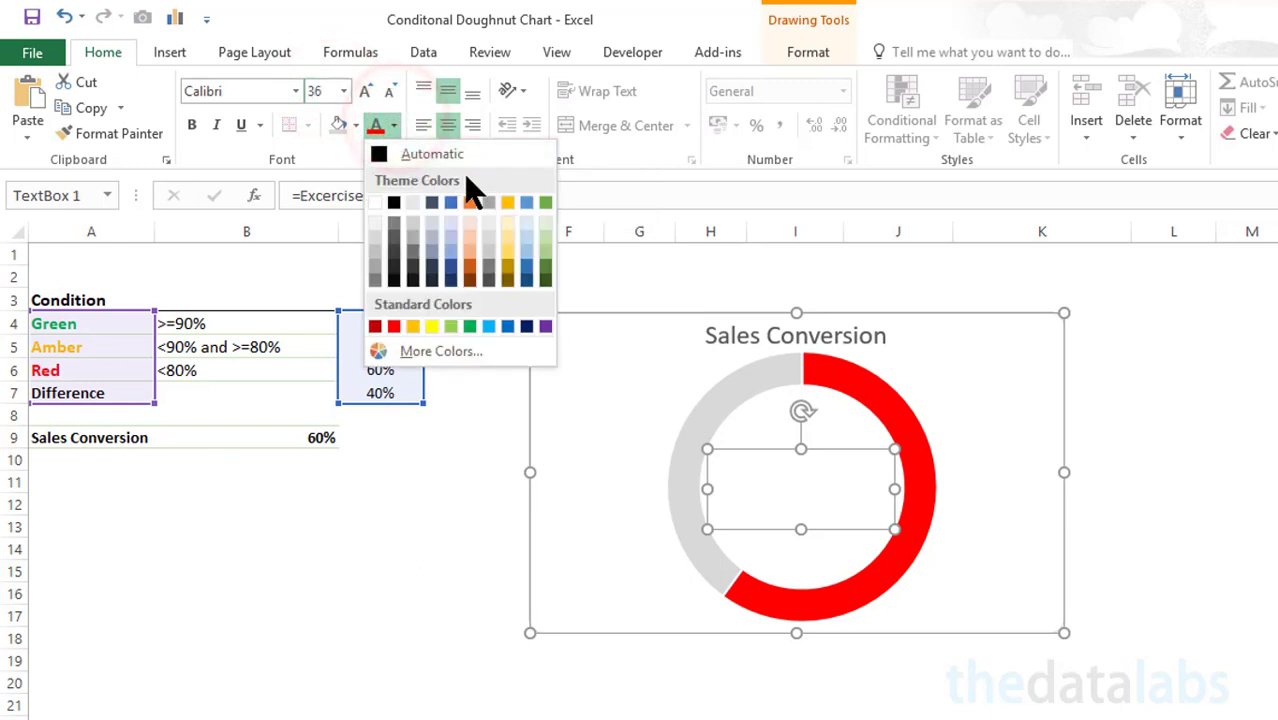
left_click(469, 326)
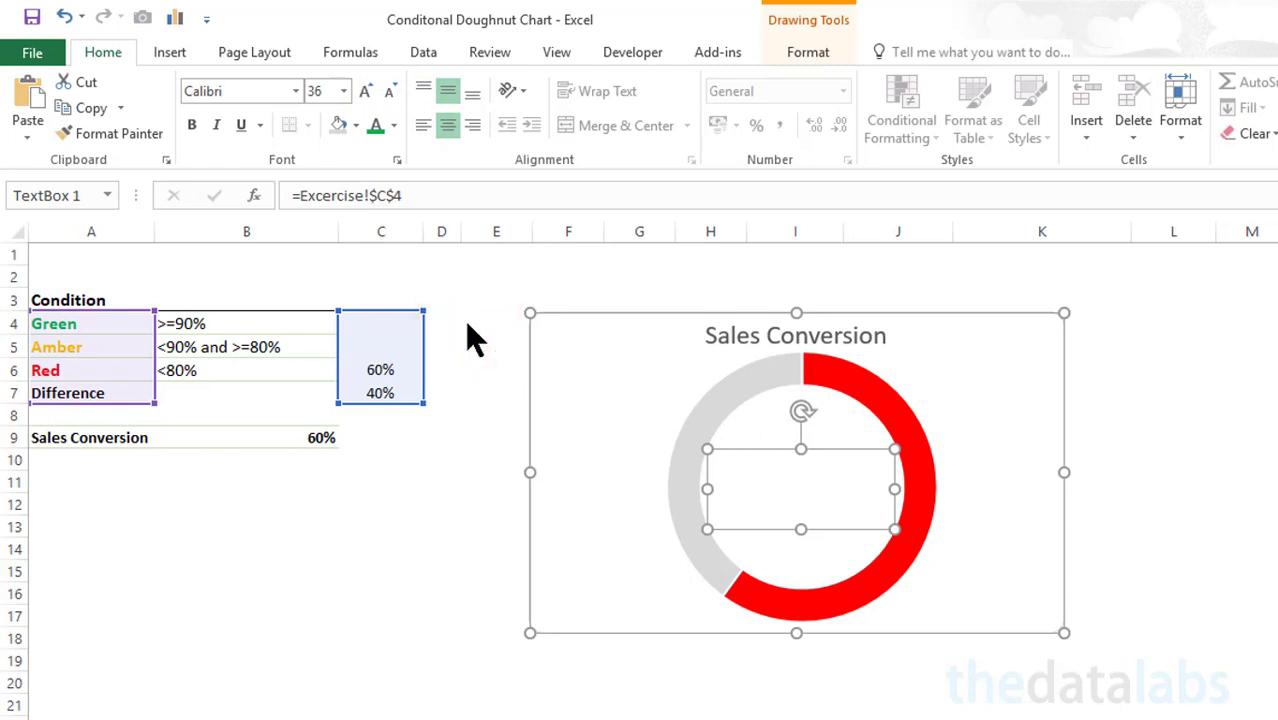
left_click(334, 126)
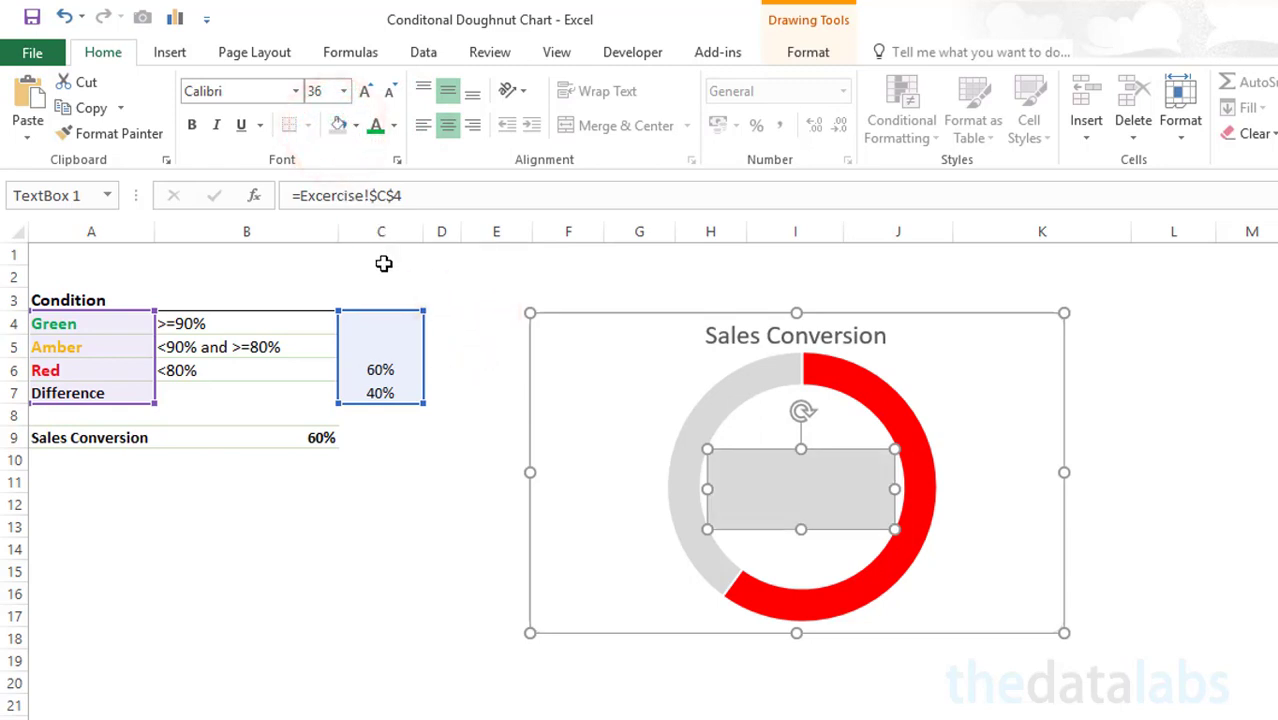
left_click(441, 276)
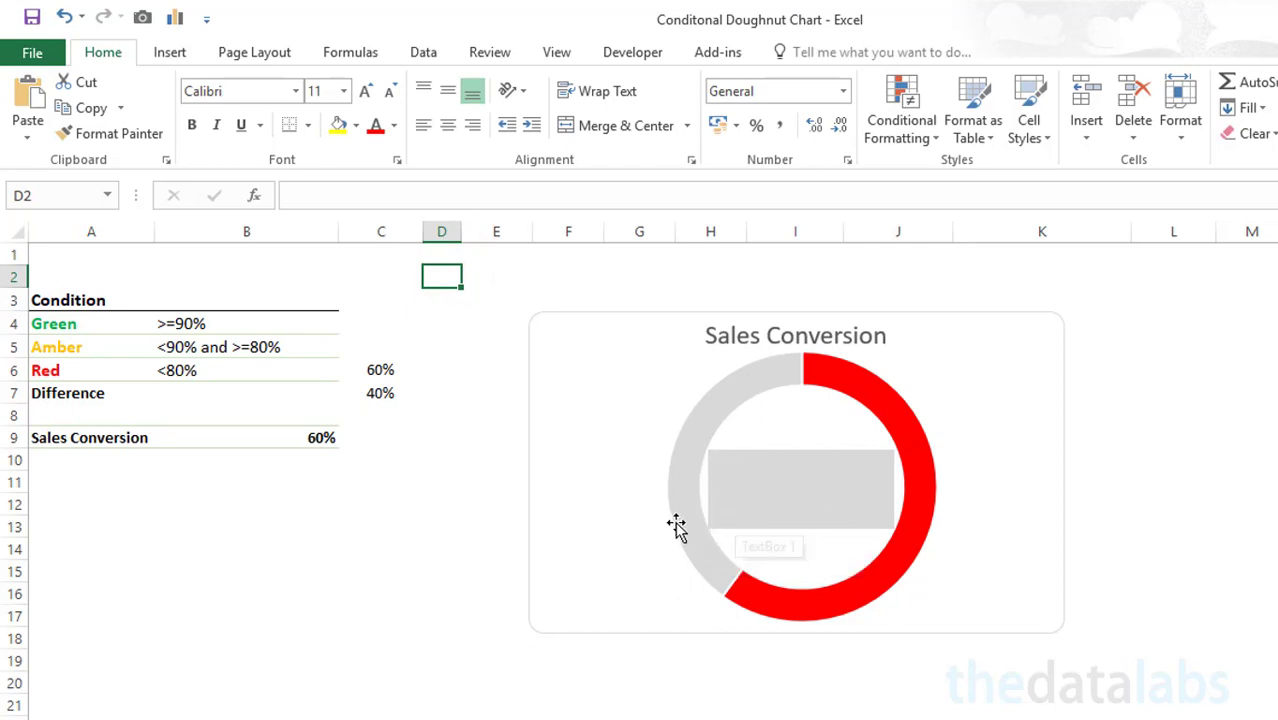
mouse_move(677, 528)
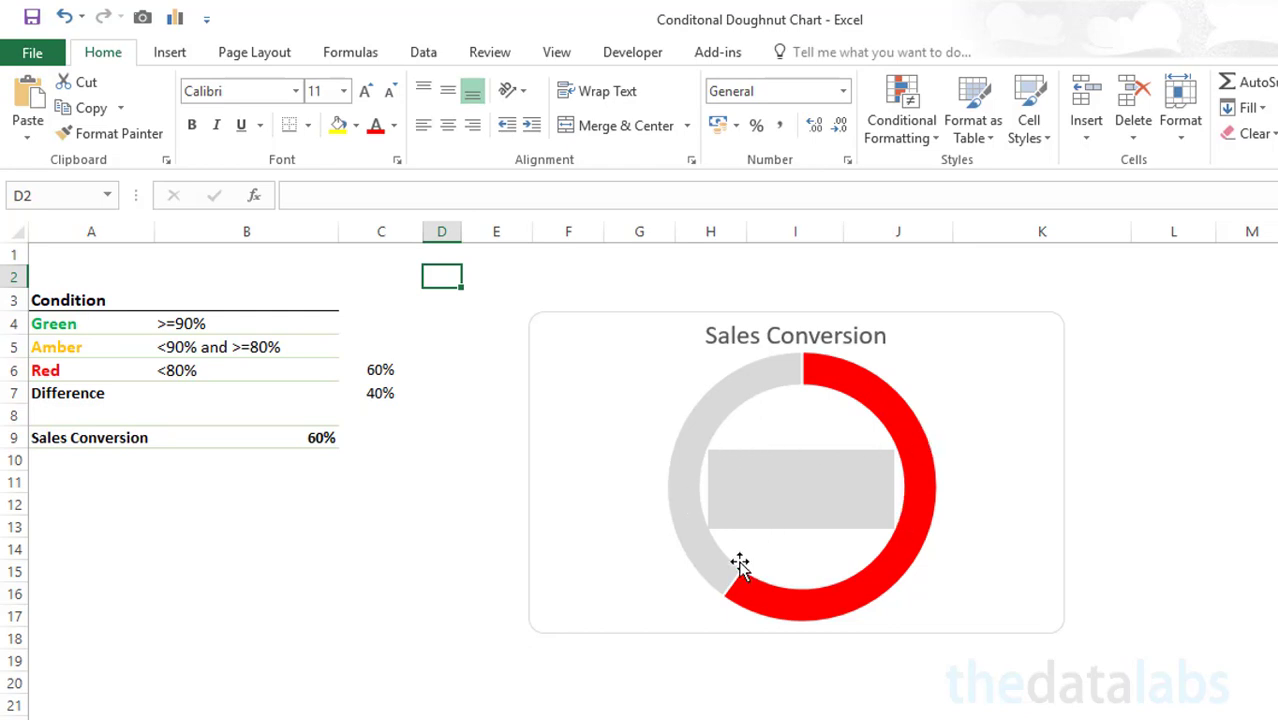
Step: Duplicate the Green-linked text box inside the Sales Conversion chart
left_click(804, 468)
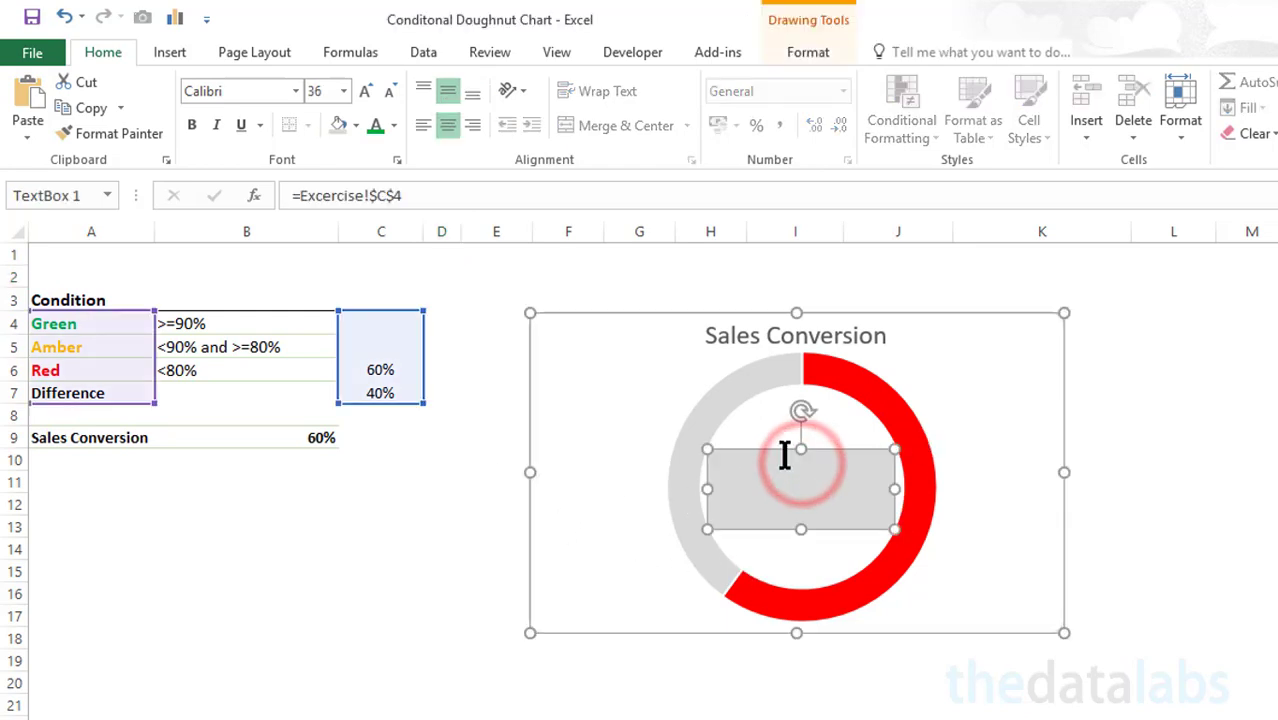
left_click(784, 452)
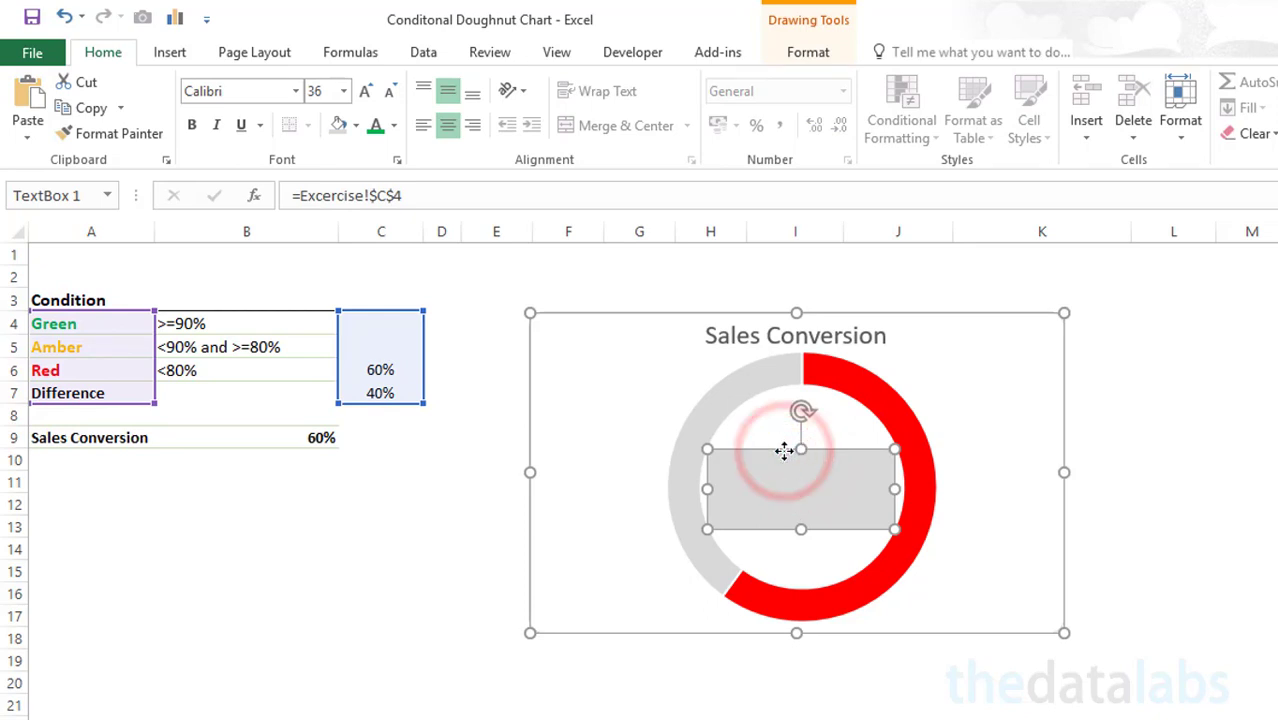
left_click(620, 362)
key("ctrl+v")
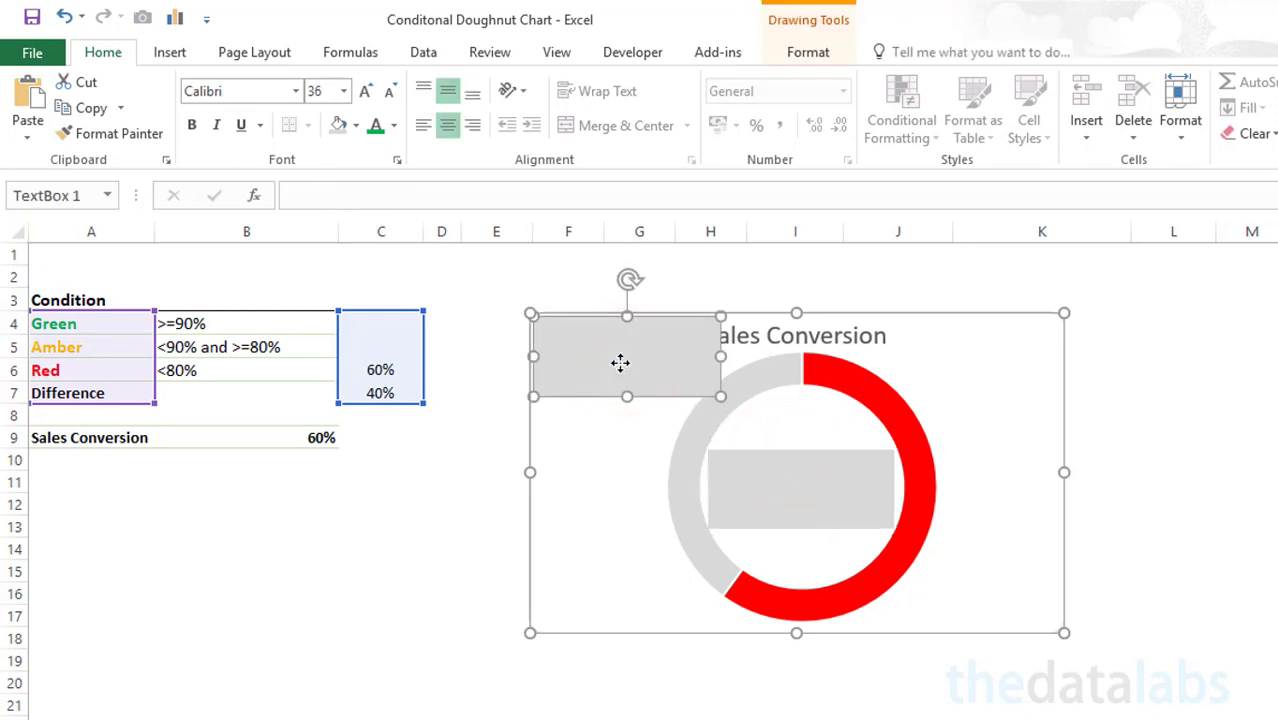
Step: Link the duplicated text box to the Amber value cell with the formula =Excercise!$C$5
left_click(564, 284)
left_click(568, 326)
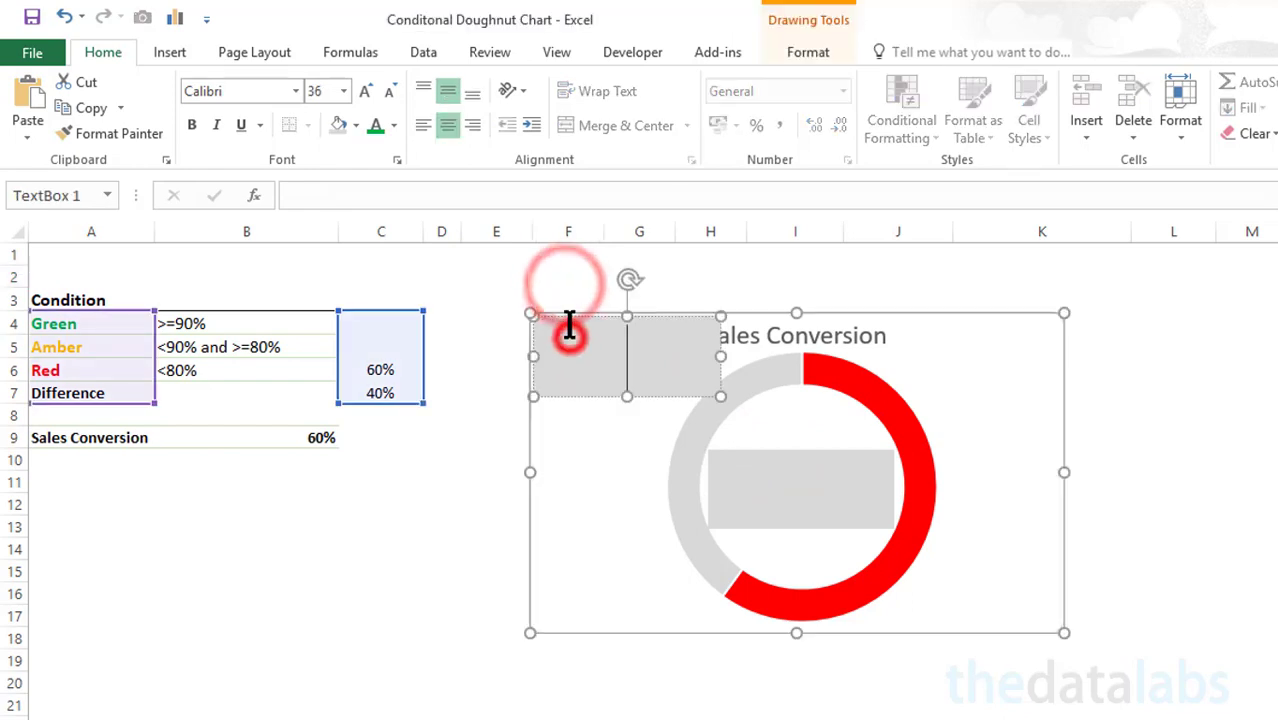
left_click(567, 324)
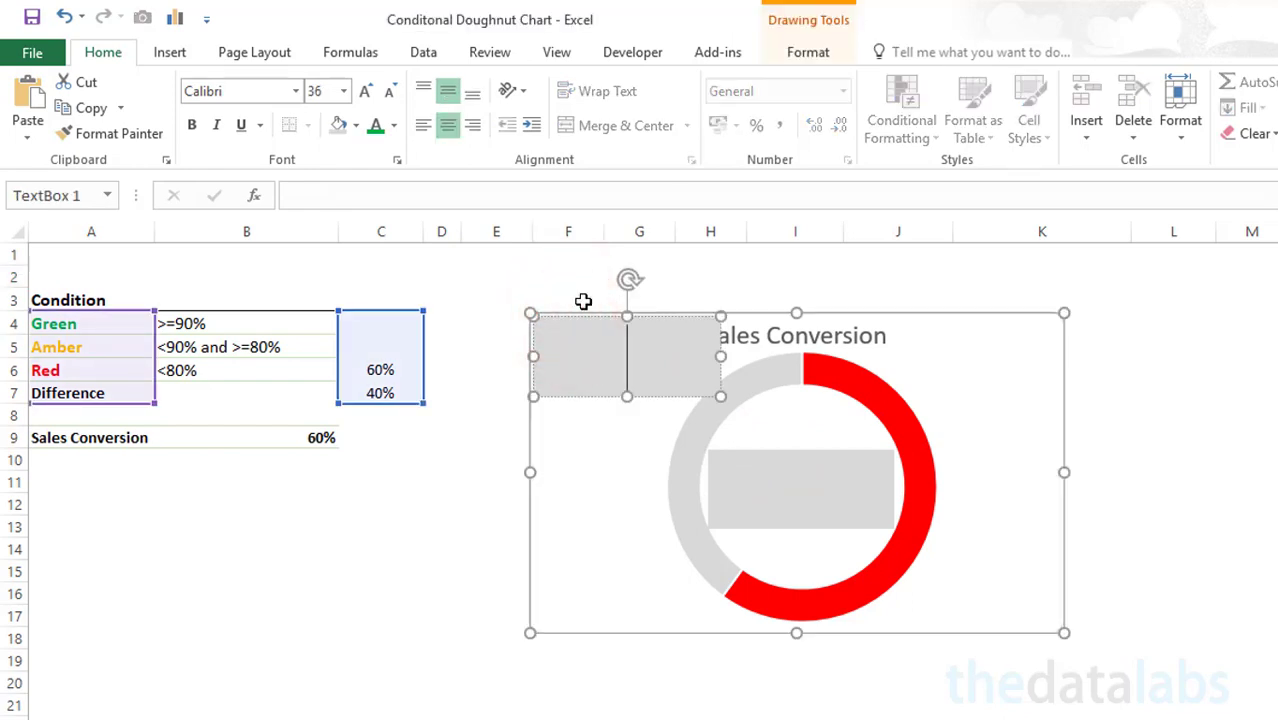
left_click(371, 204)
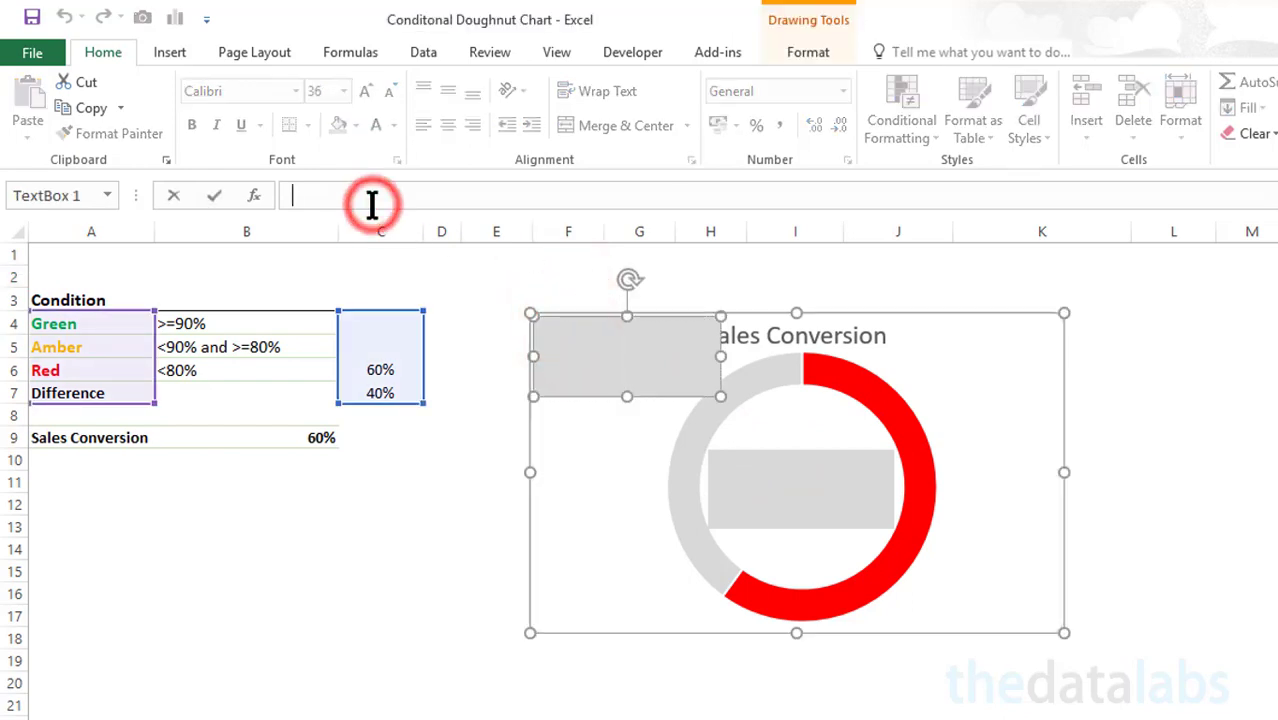
type("=")
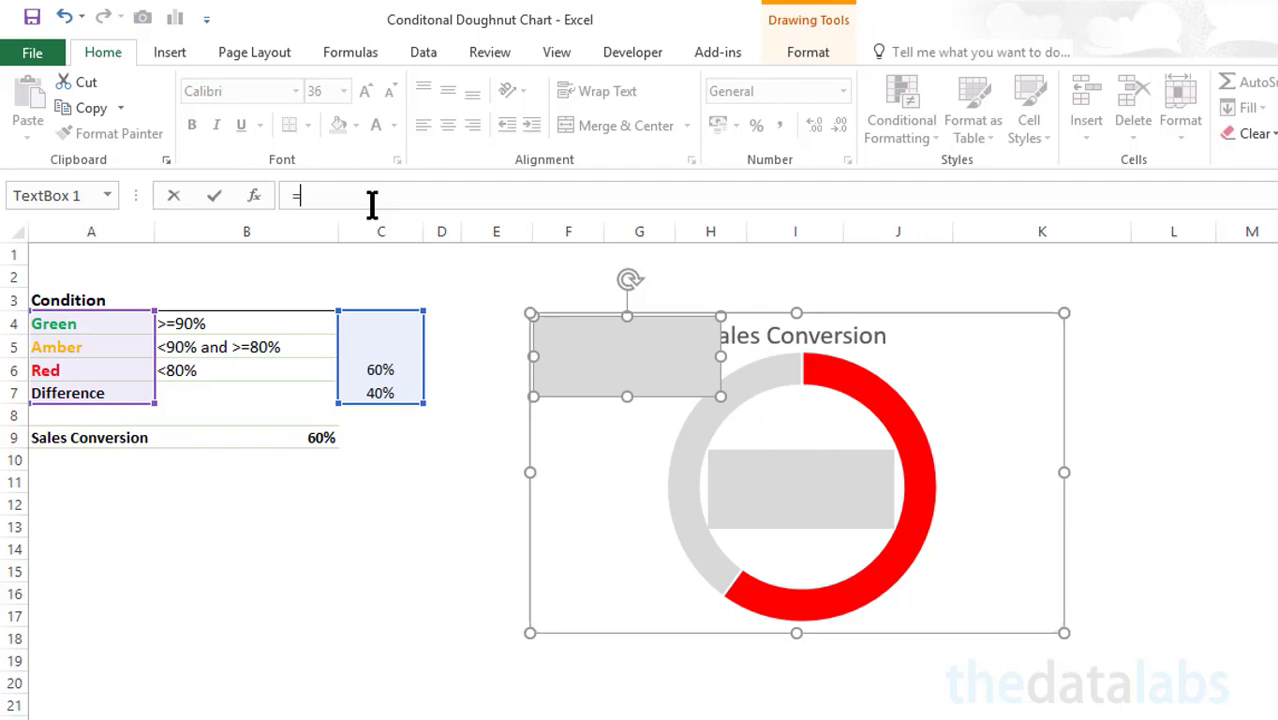
left_click(361, 344)
key("Return")
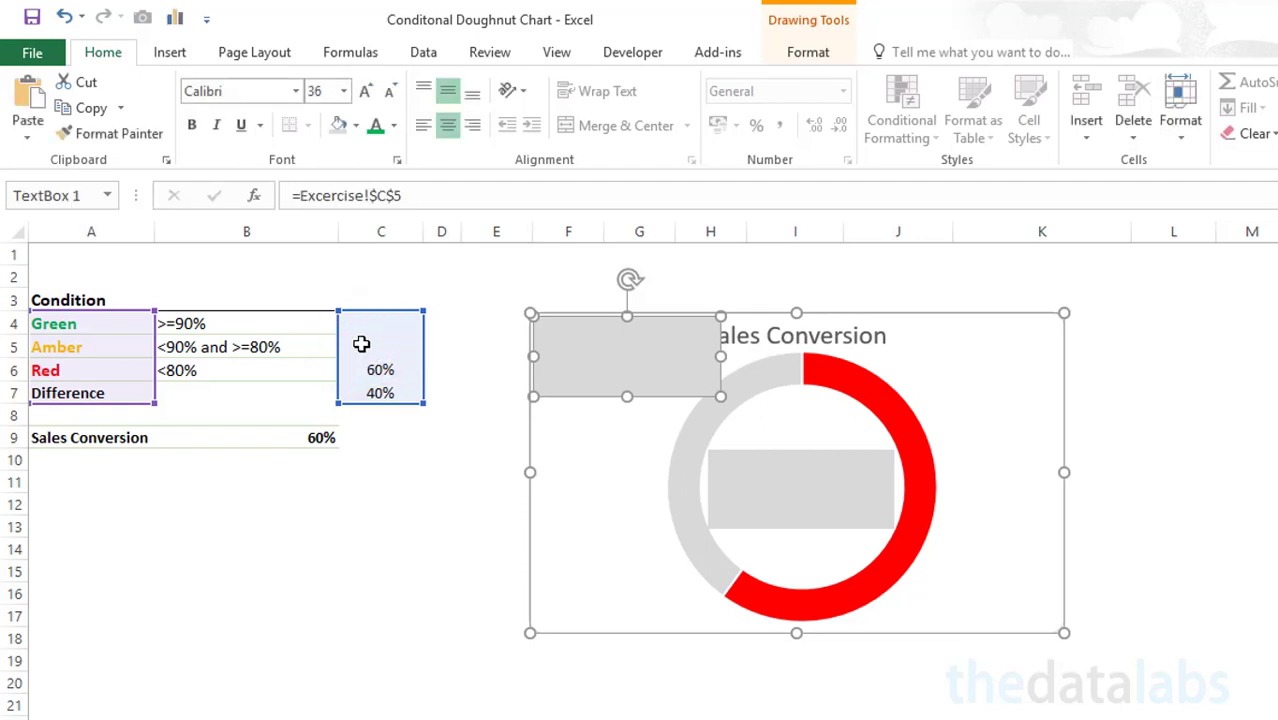
Step: Set the Amber-linked text box's font size to 36 and its font colour to gold
left_click(484, 286)
left_click(566, 320)
left_click(318, 91)
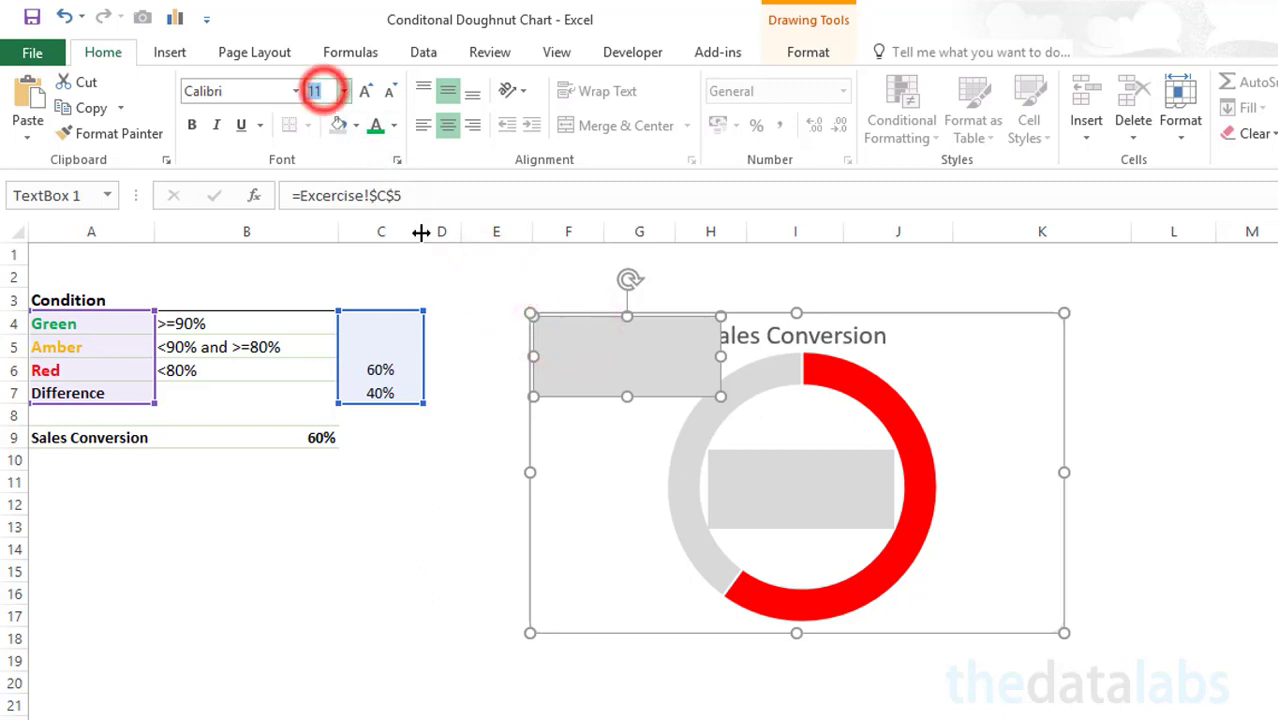
type("36")
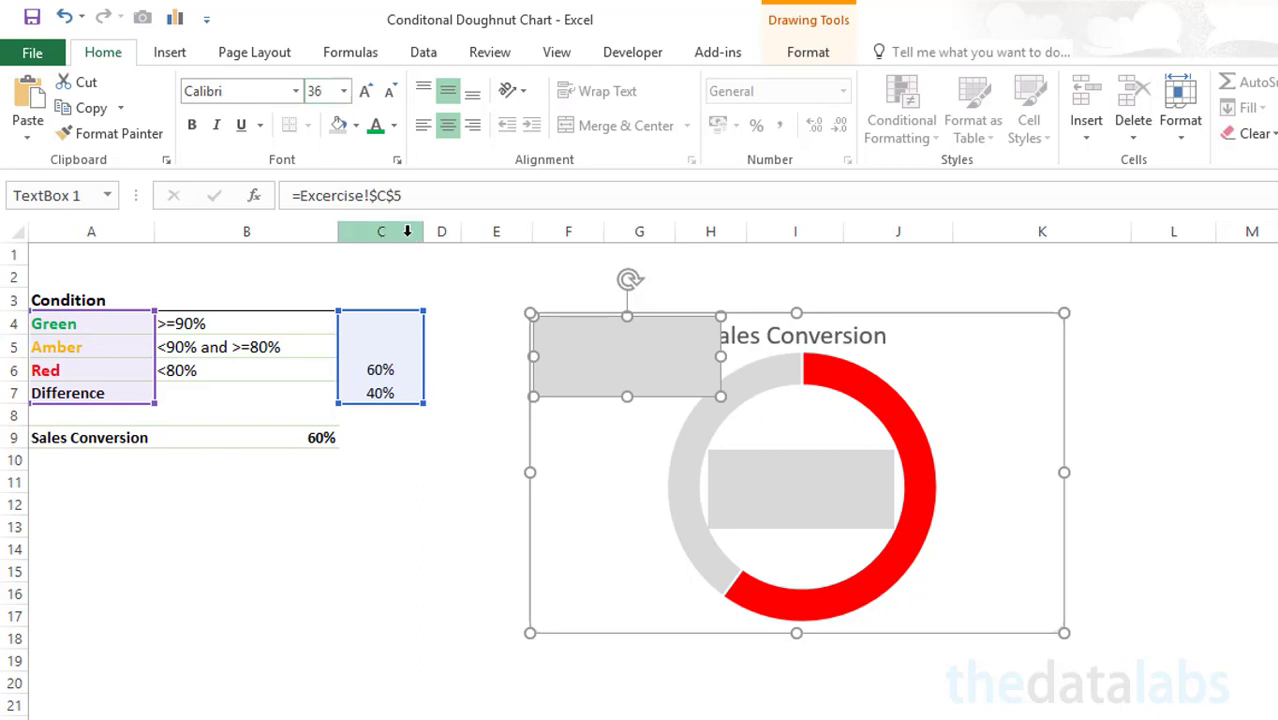
left_click(395, 126)
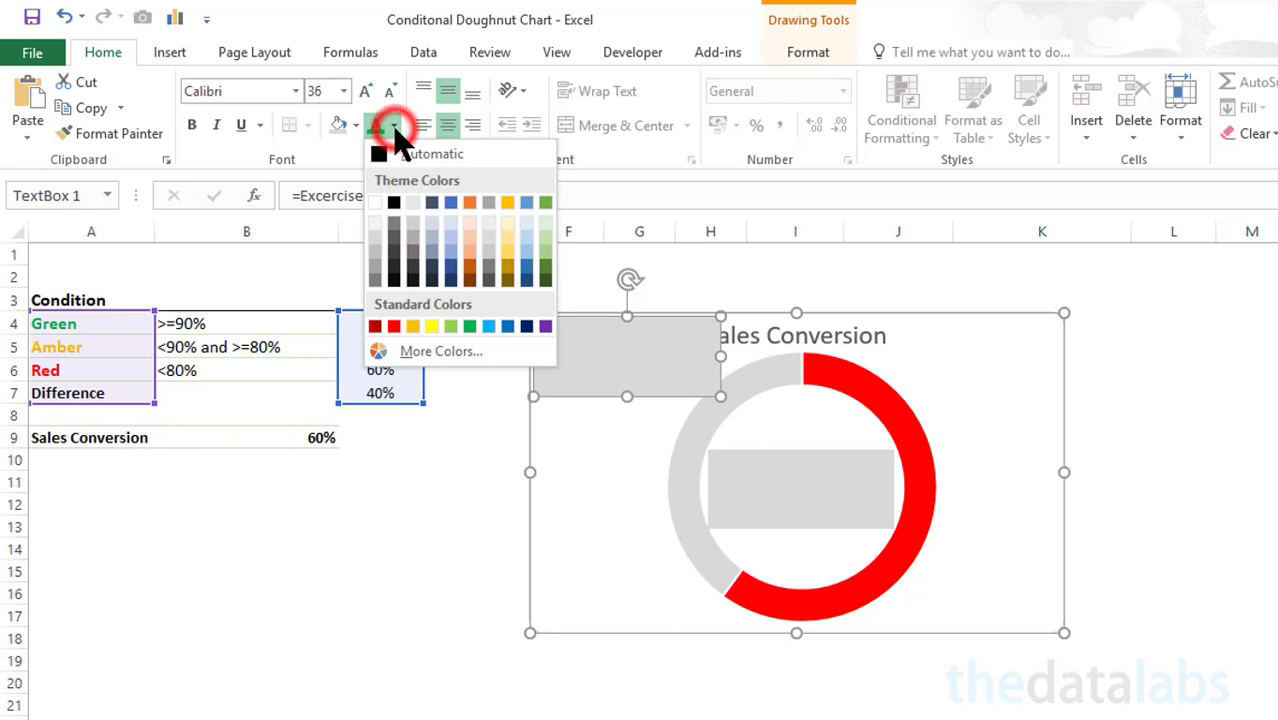
left_click(505, 200)
left_click(497, 297)
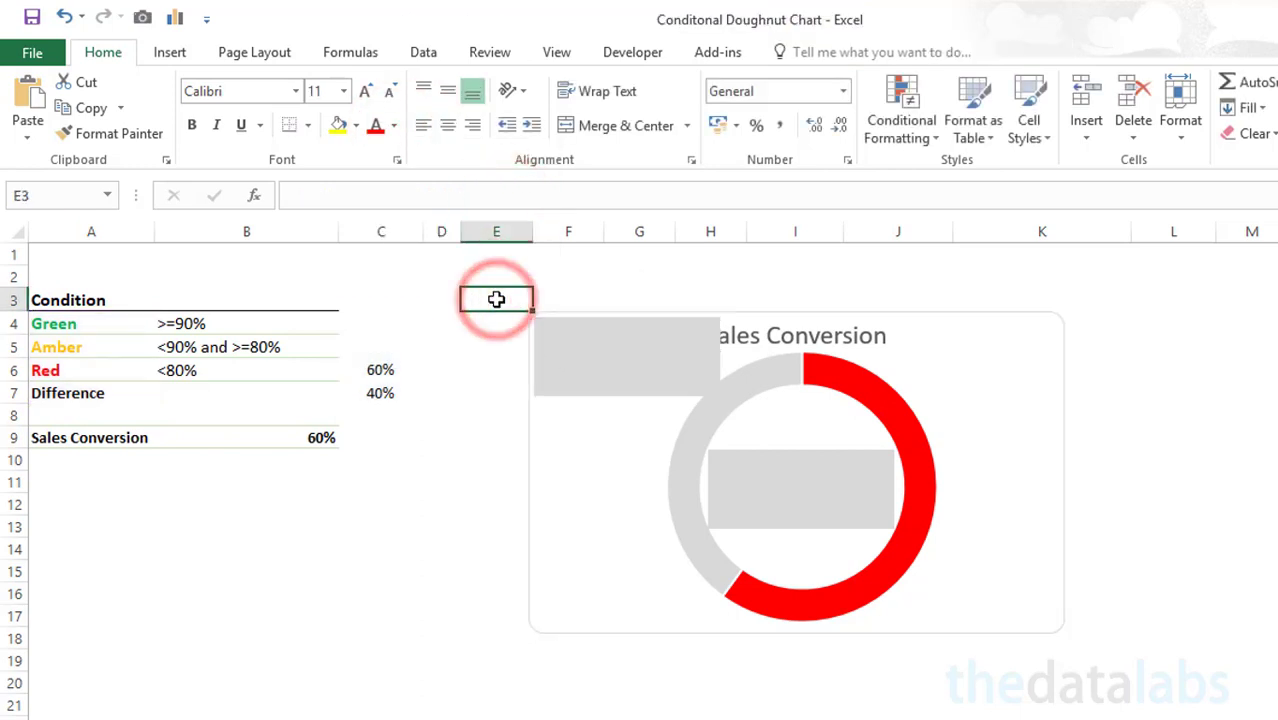
Step: Duplicate the Amber-linked text box and place the copy beneath it, beside the box in the doughnut's hole
left_click(320, 437)
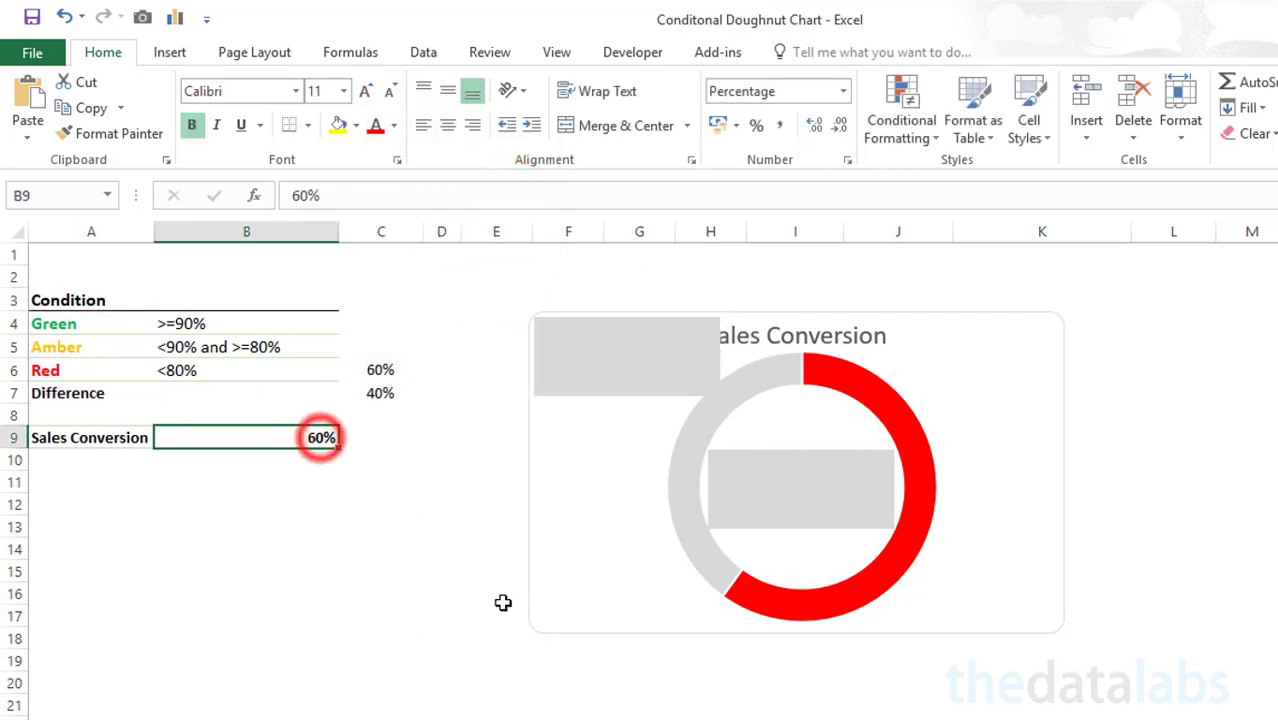
left_click(573, 391)
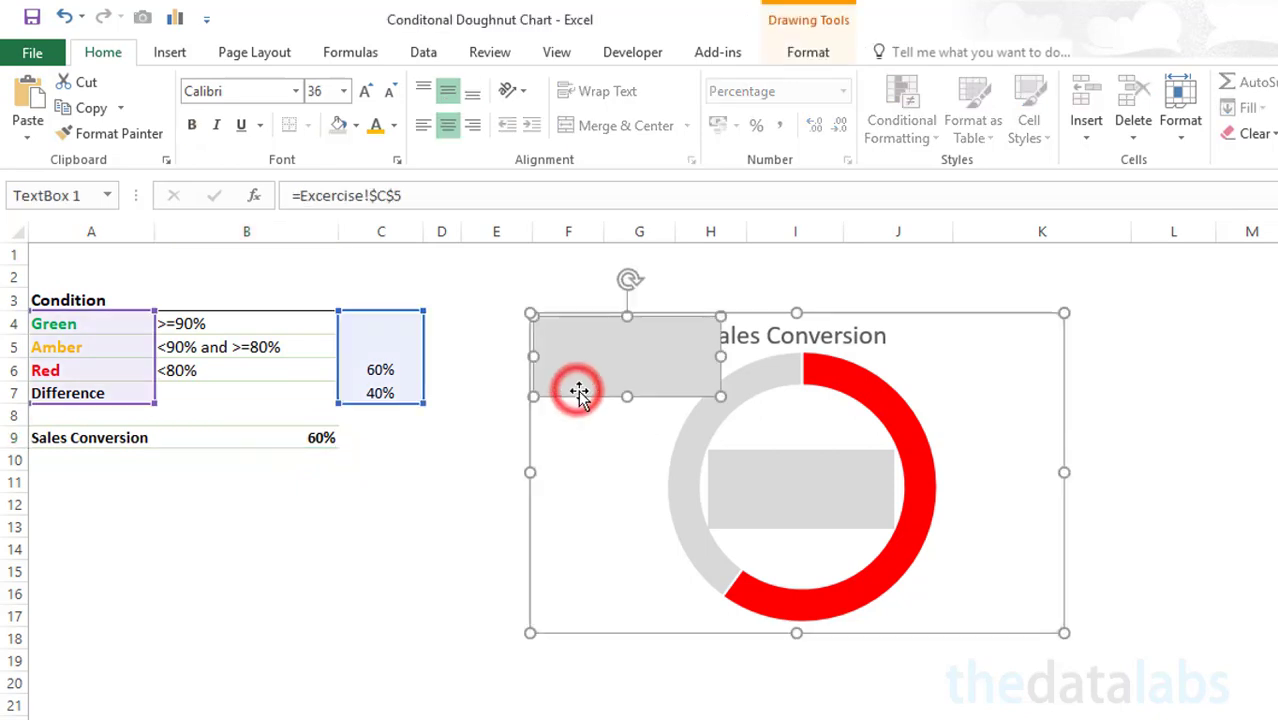
left_click(594, 318)
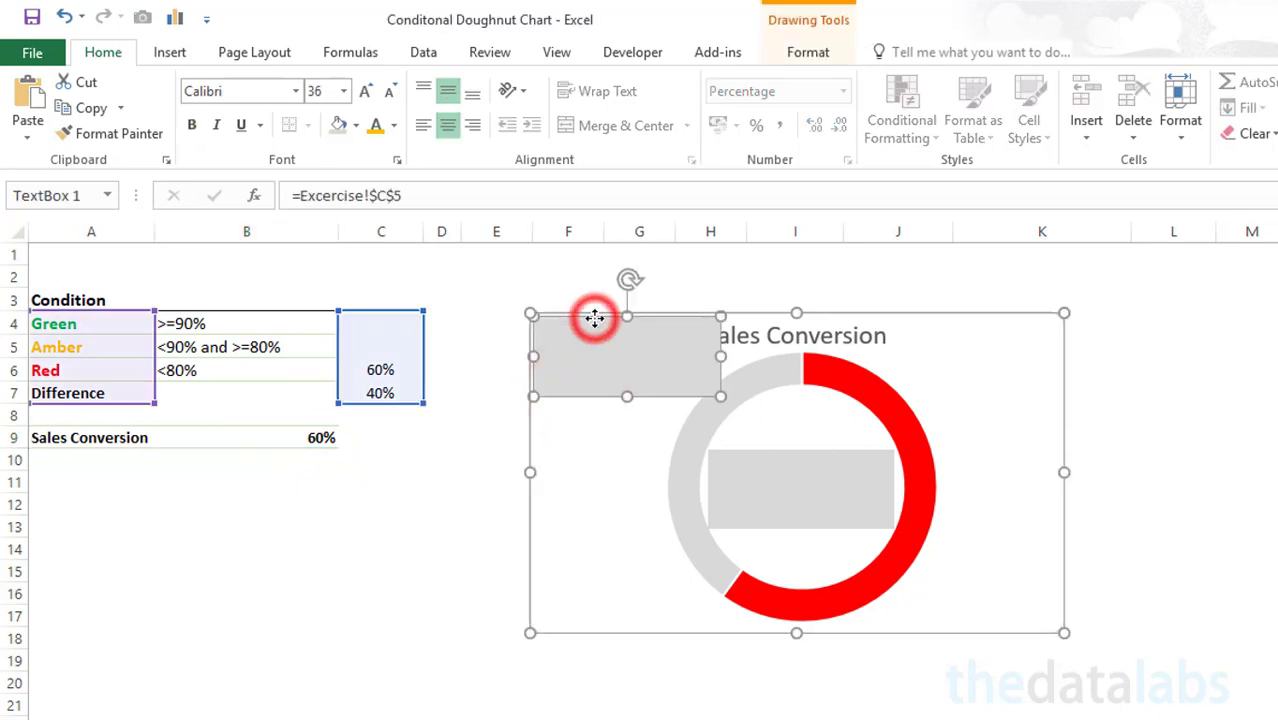
left_click(590, 443)
left_click(600, 445)
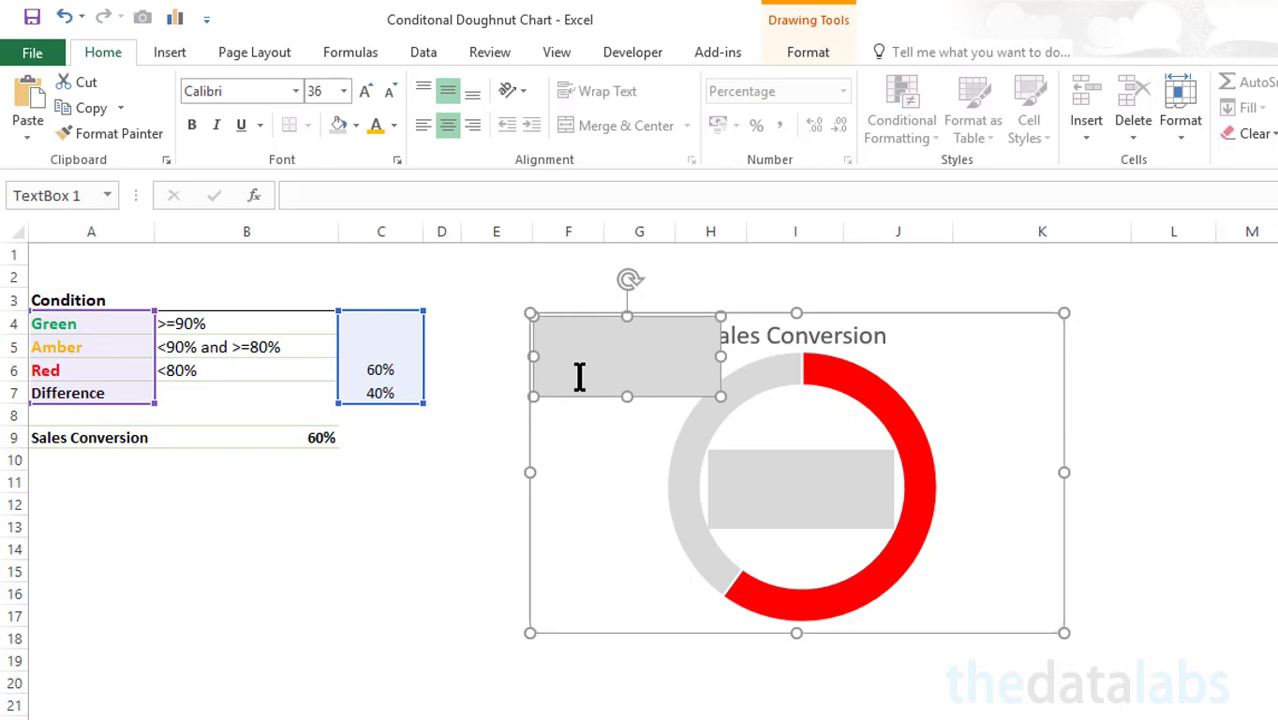
left_click_drag(585, 400, 579, 545)
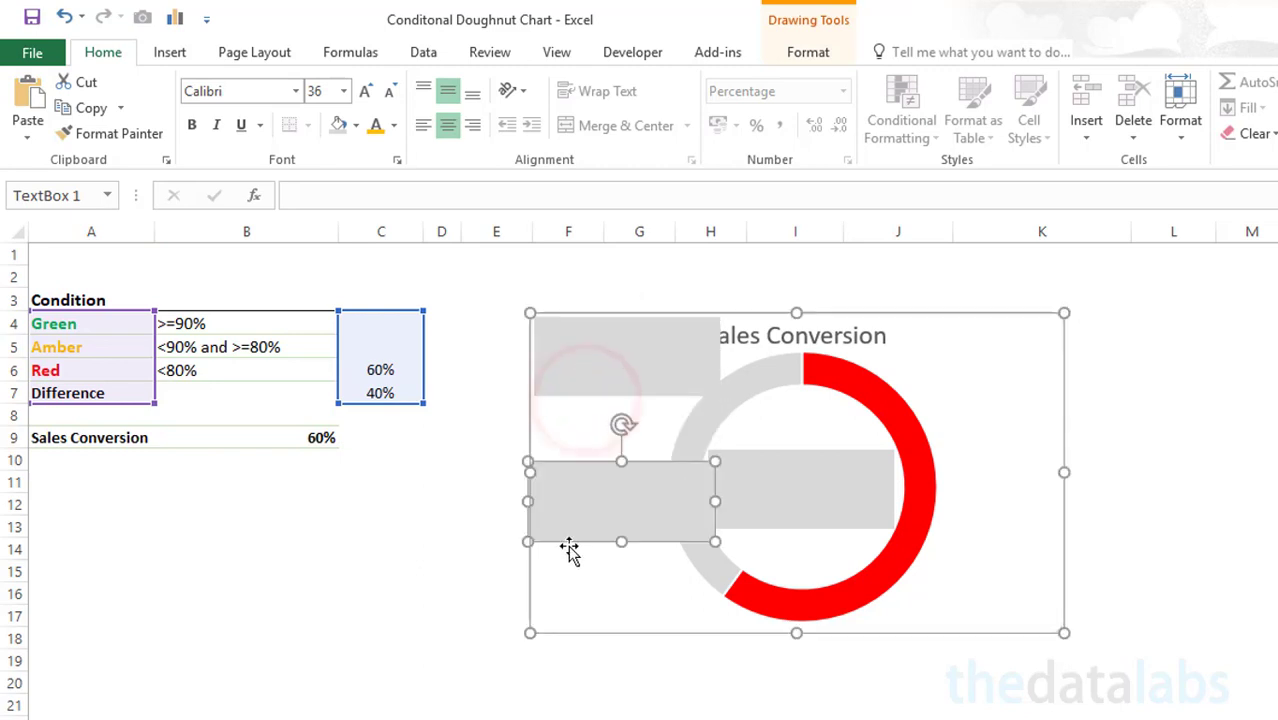
Step: Link the third text box to the Red value cell with the formula =Excercise!$C$6
left_click(394, 198)
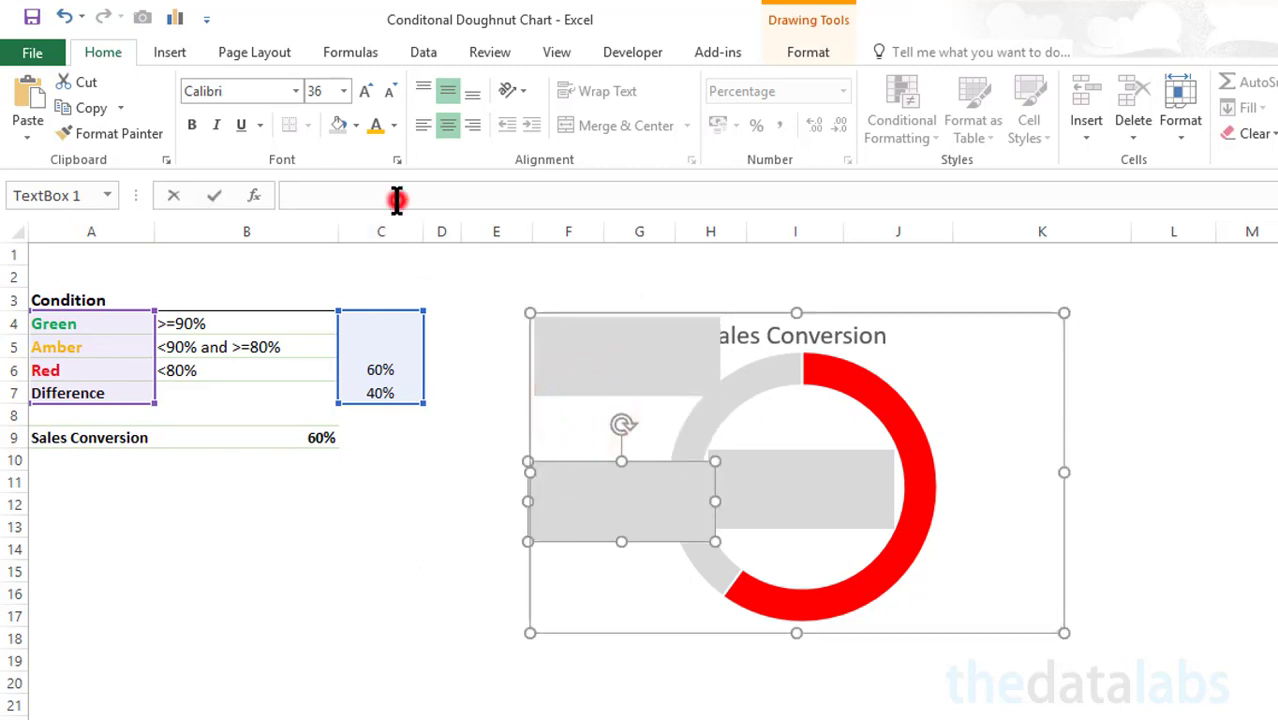
left_click(430, 278)
left_click(556, 485)
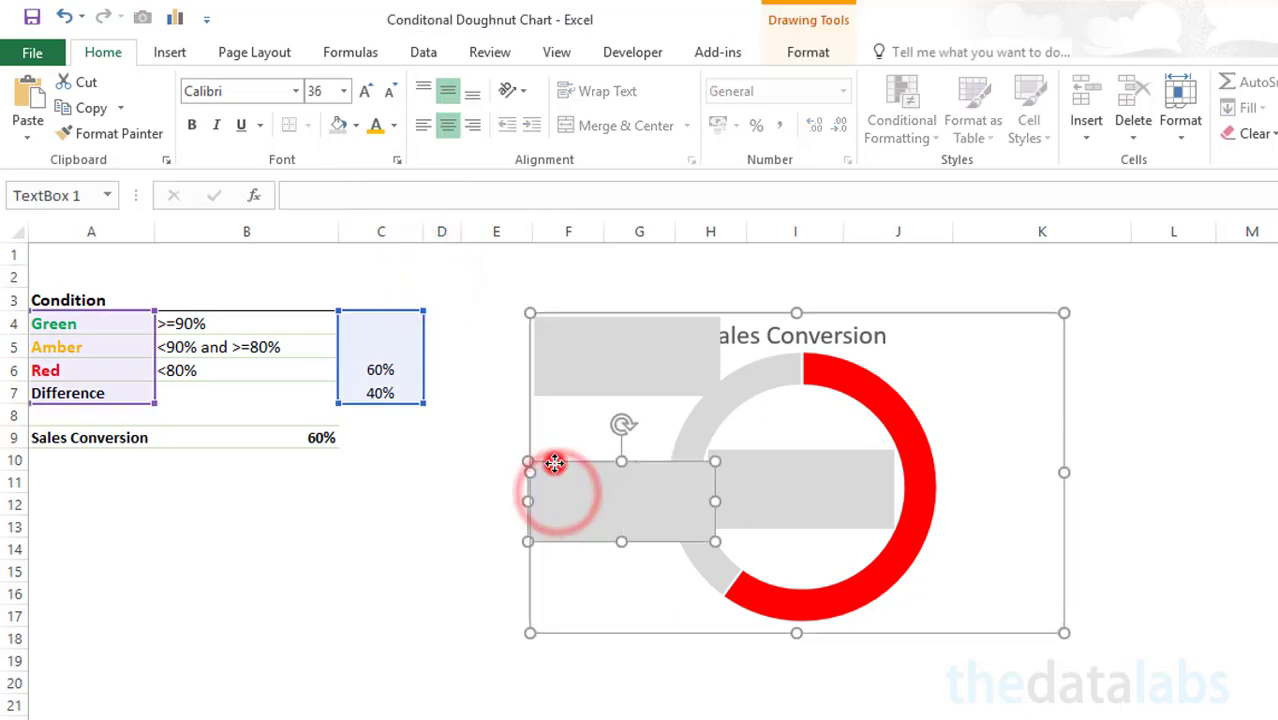
left_click(391, 197)
type("=")
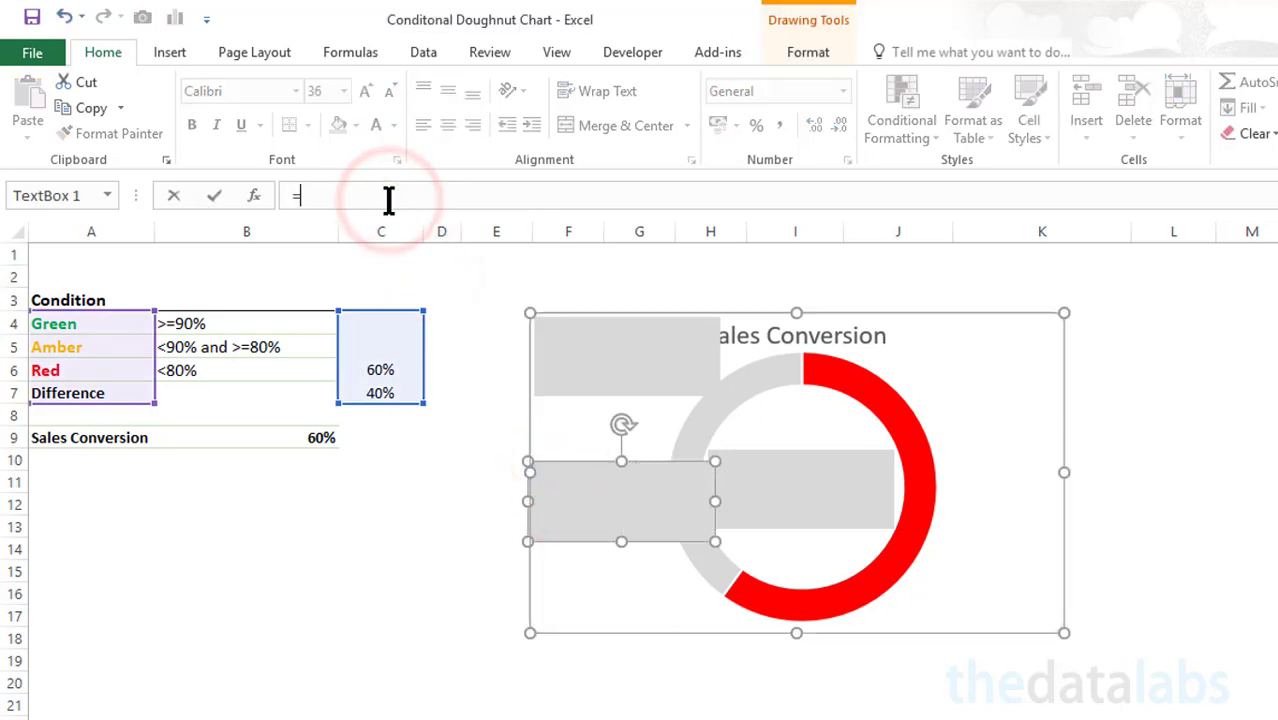
left_click(379, 366)
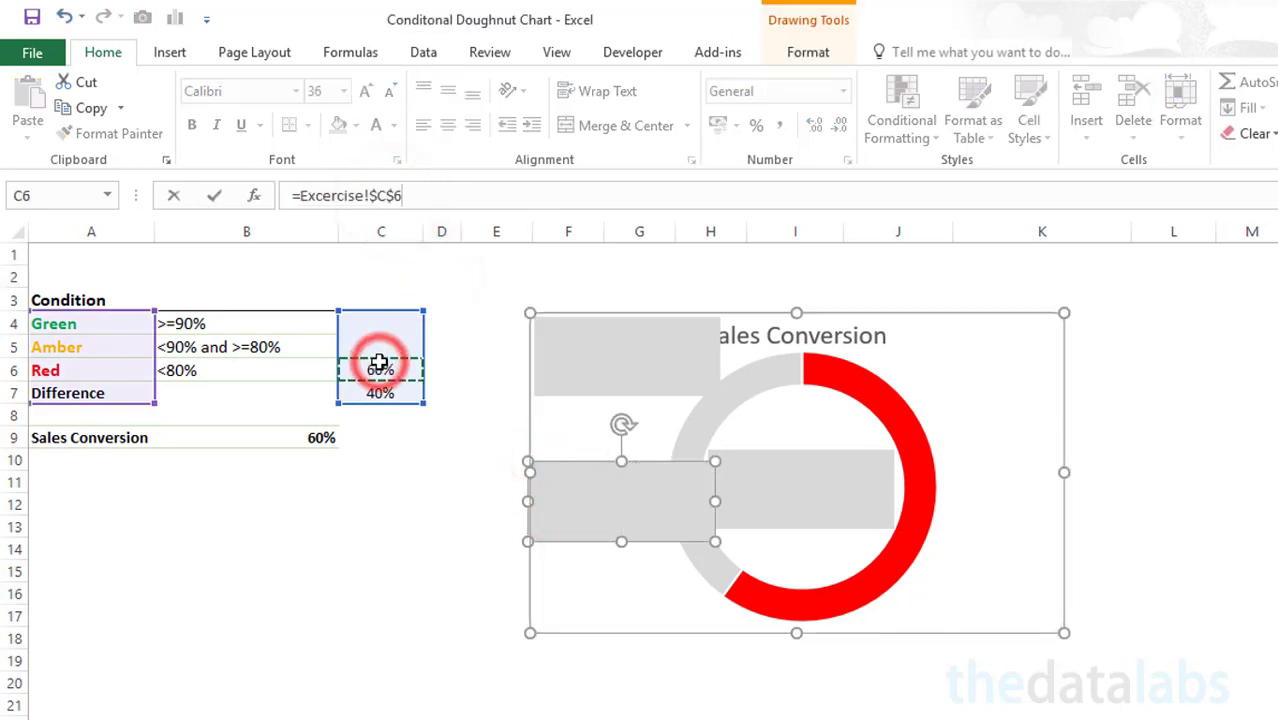
key("Return")
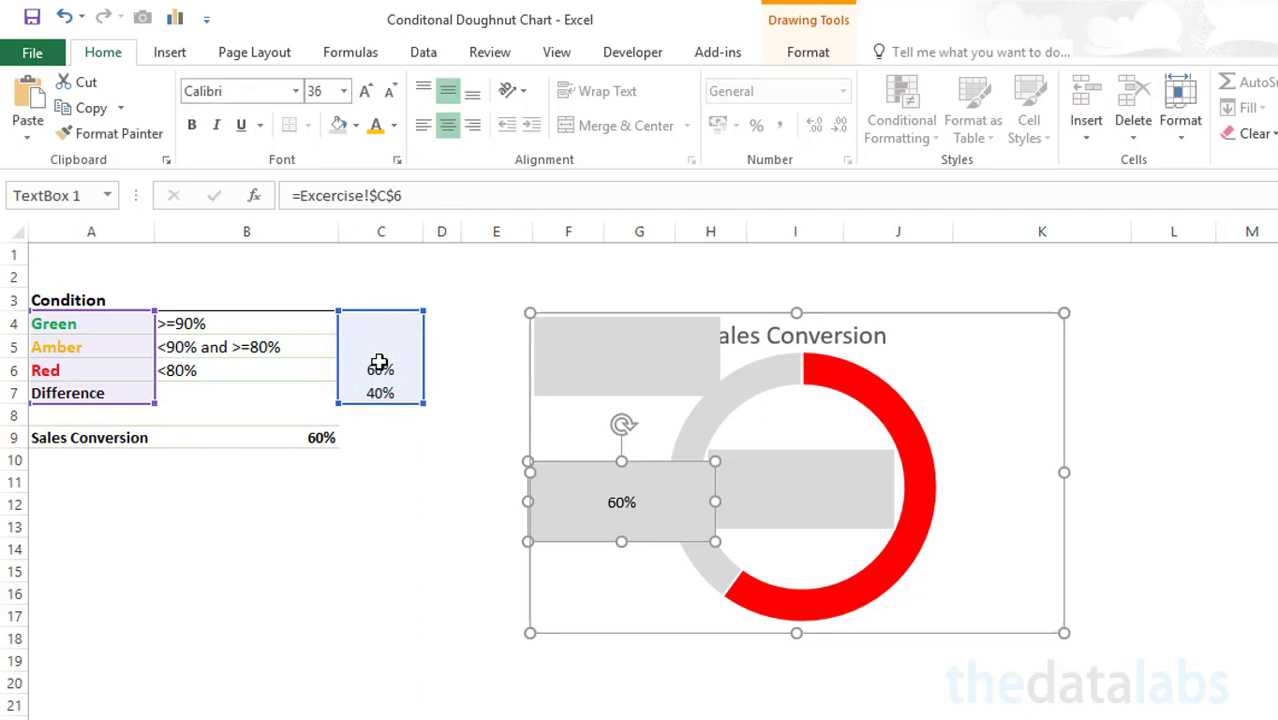
left_click(432, 269)
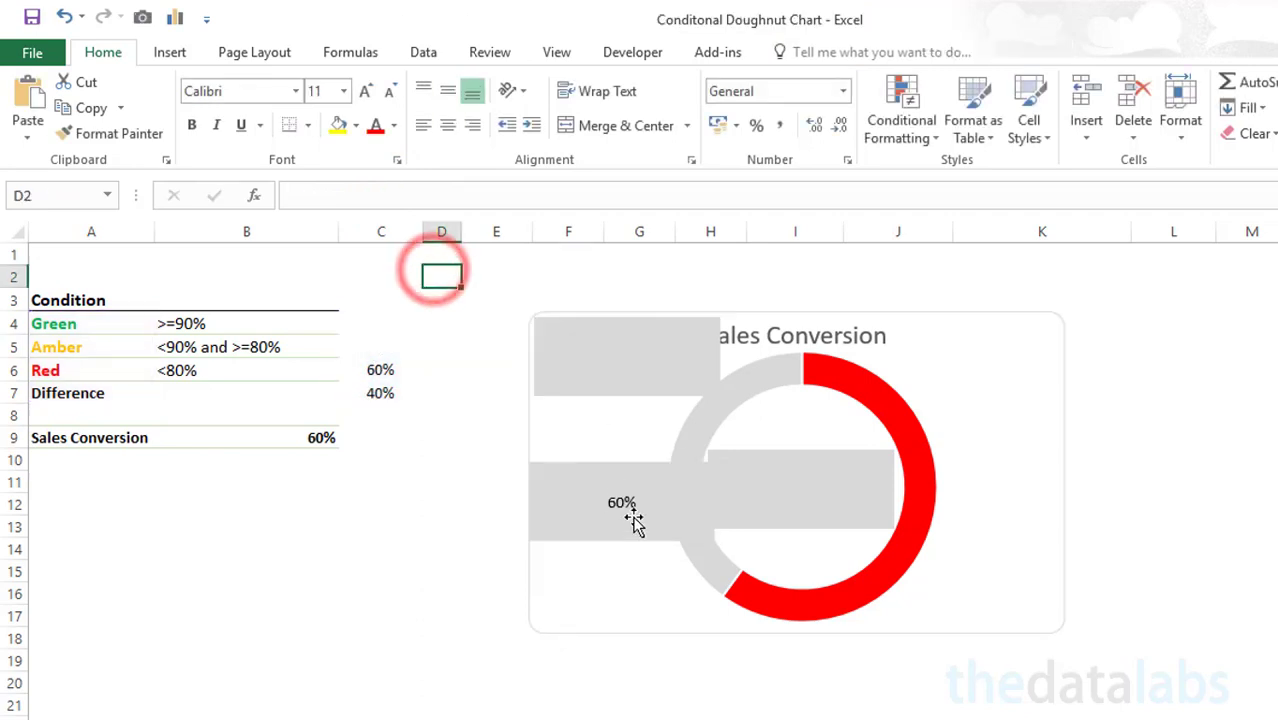
Step: Set the Red-linked text box's font size to 36 and its font colour to red
left_click(612, 472)
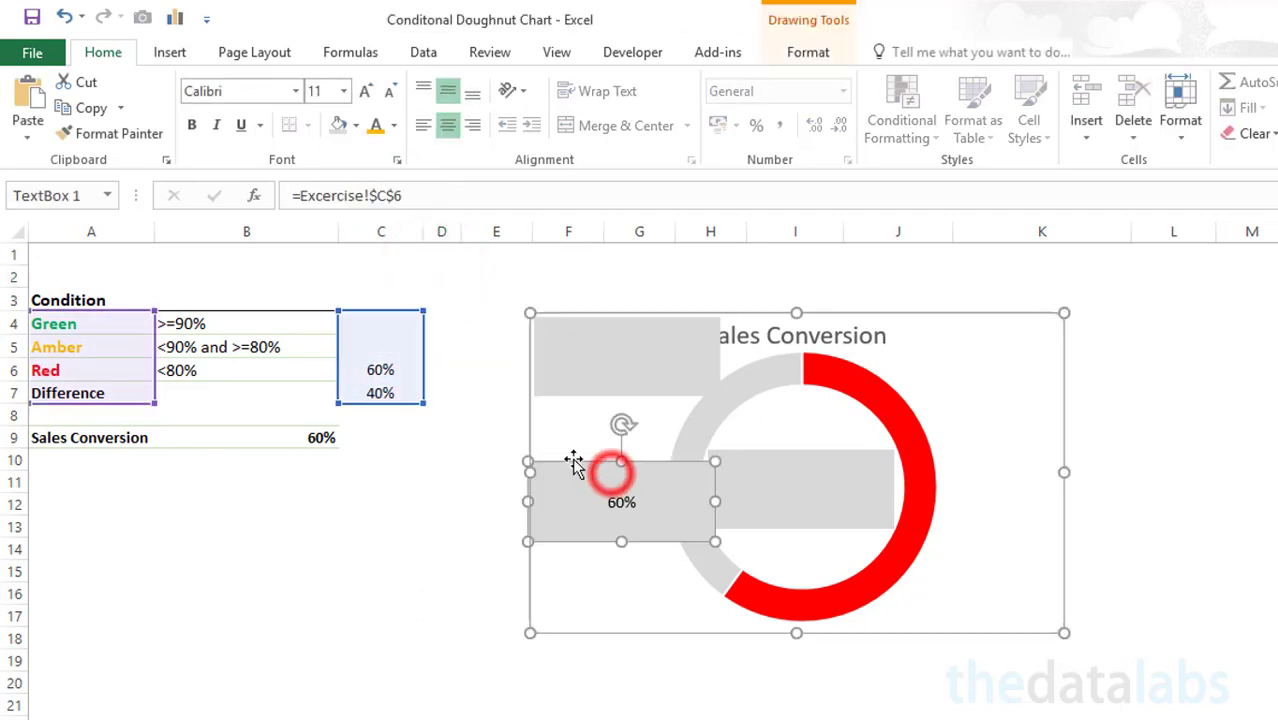
left_click(331, 90)
type("3")
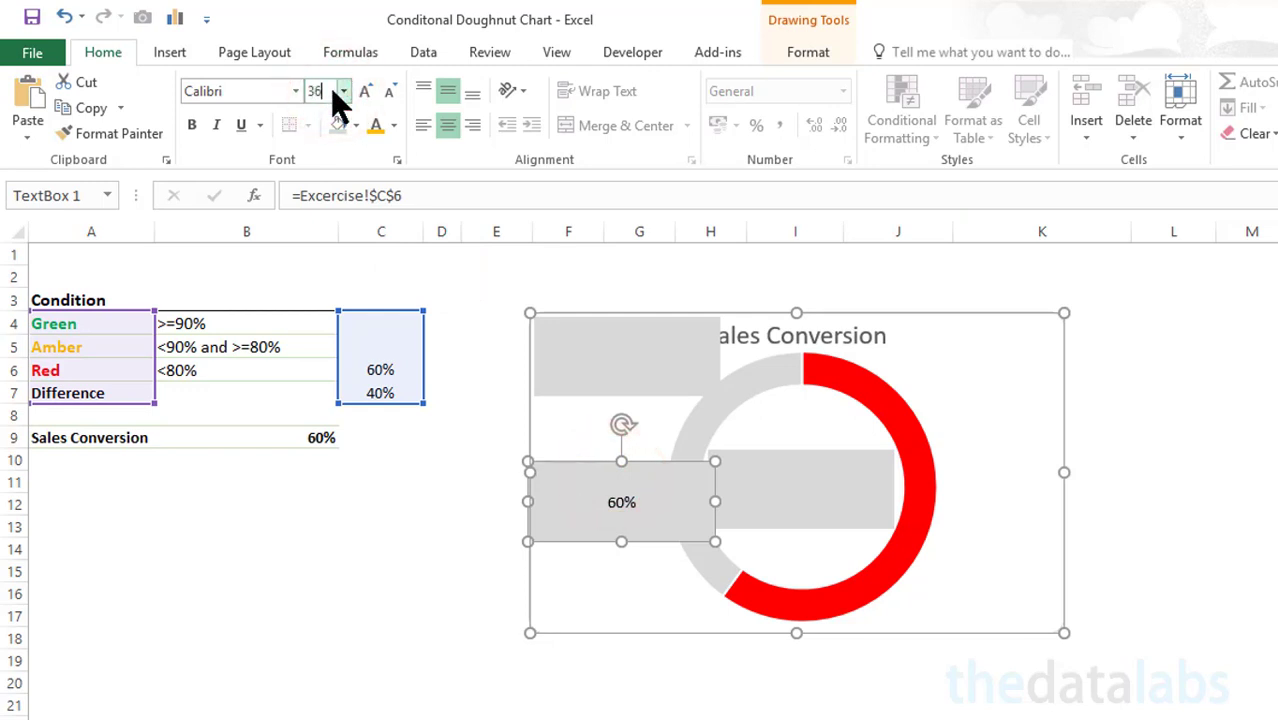
type("6")
key("Return")
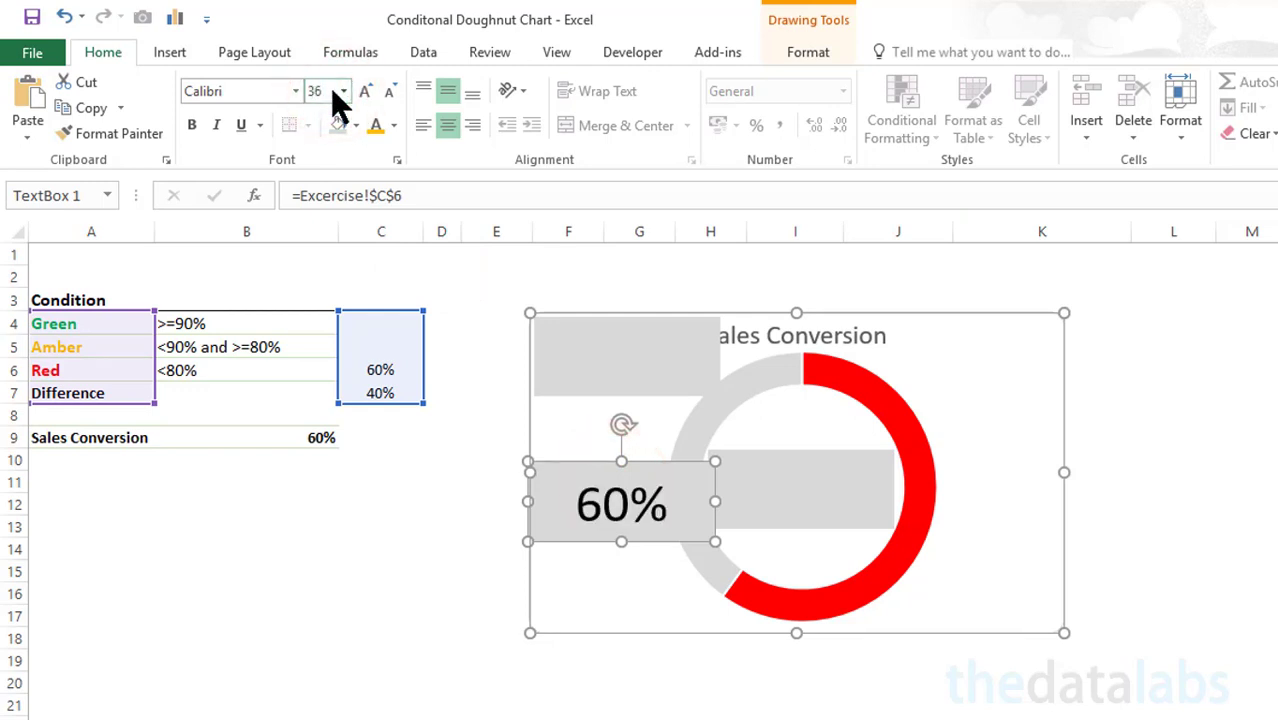
left_click(395, 124)
left_click(393, 323)
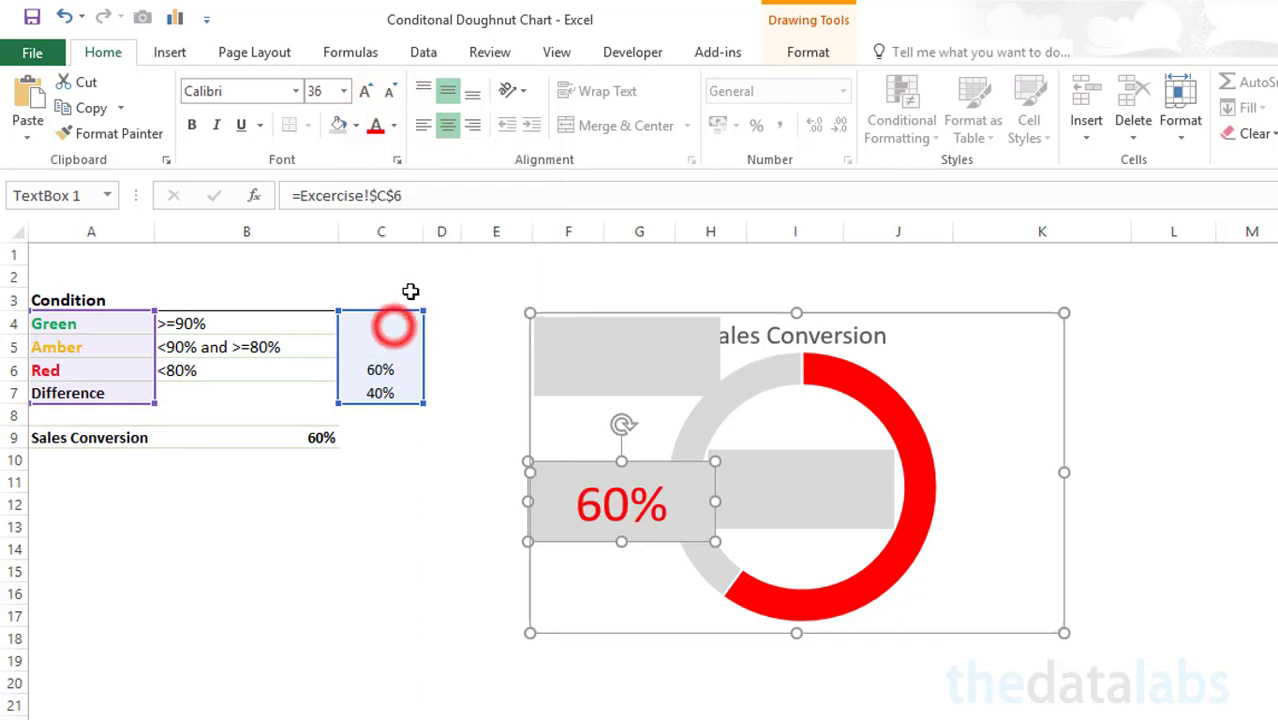
left_click(416, 278)
Step: Set the Sales Conversion value in B9 to 90% to test the Green label
left_click(320, 437)
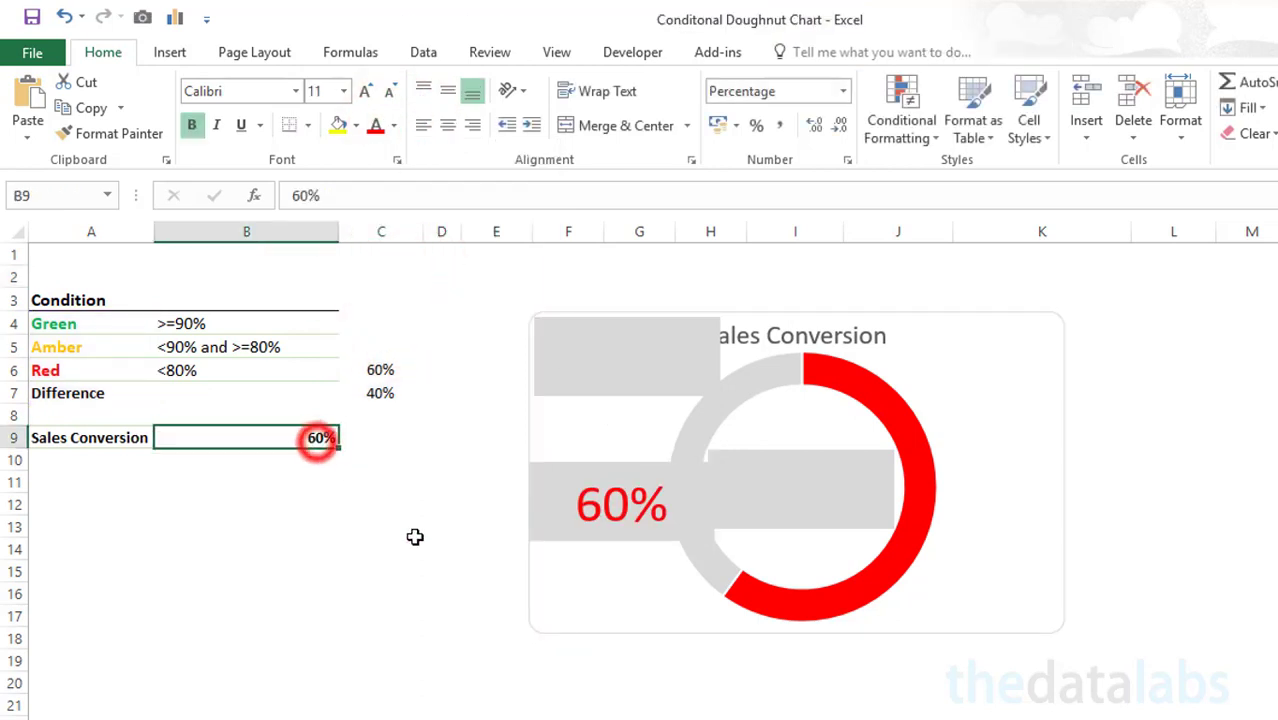
type("90")
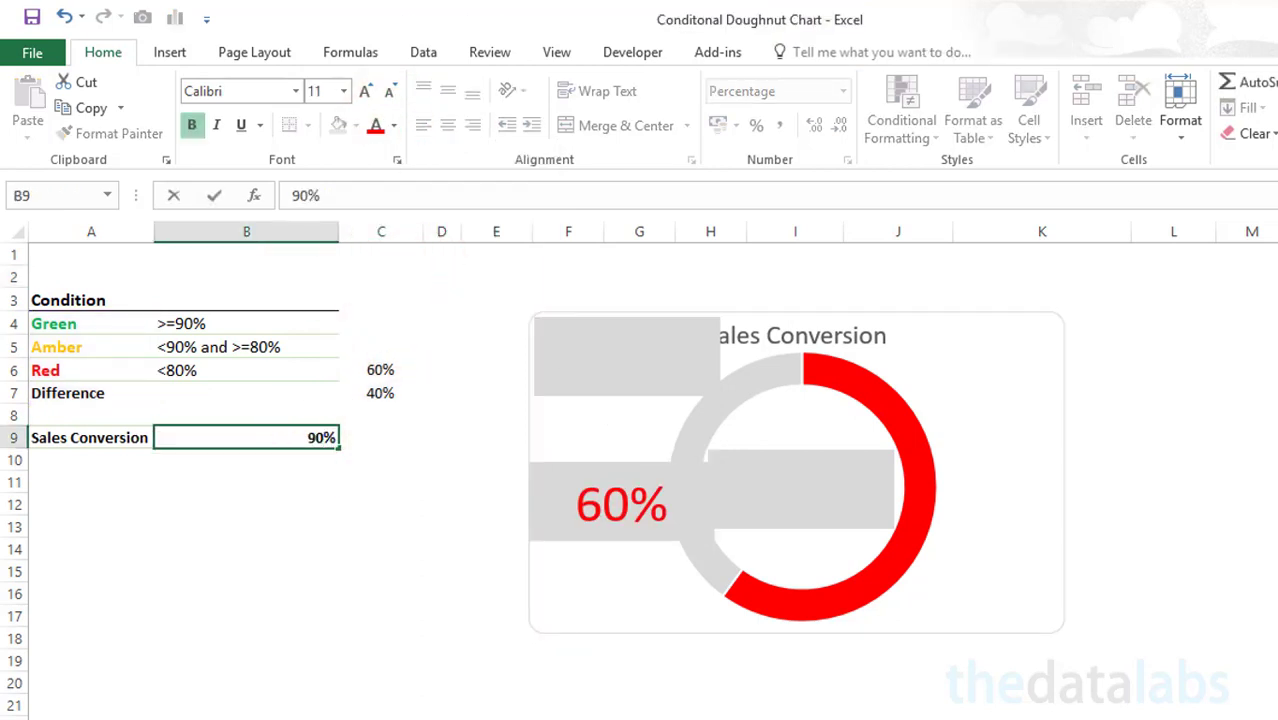
key("Return")
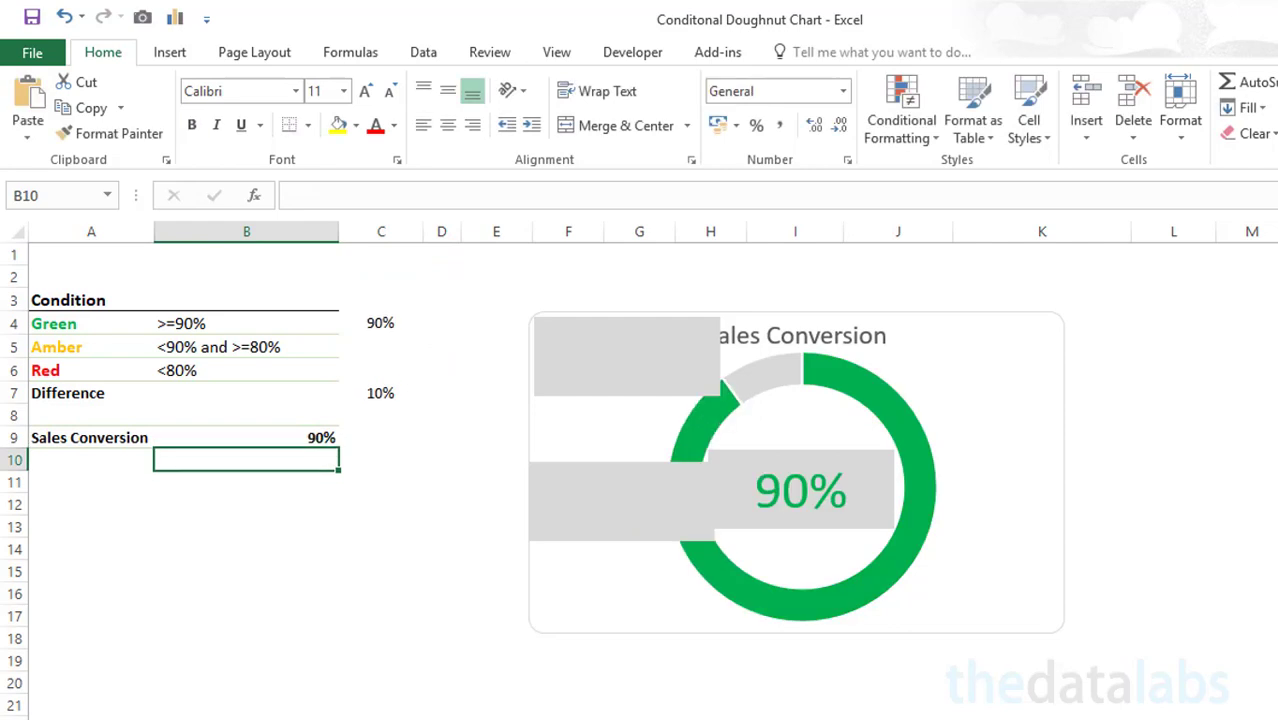
Step: Move the Red-linked text box down to the chart's lower-left corner, clear of the Green-linked box in the doughnut's hole
left_click(620, 522)
left_click_drag(591, 463, 592, 551)
left_click(353, 527)
Step: Test the Red and Amber labels by setting the Sales Conversion value in B9 to 66% and 87%
left_click(320, 437)
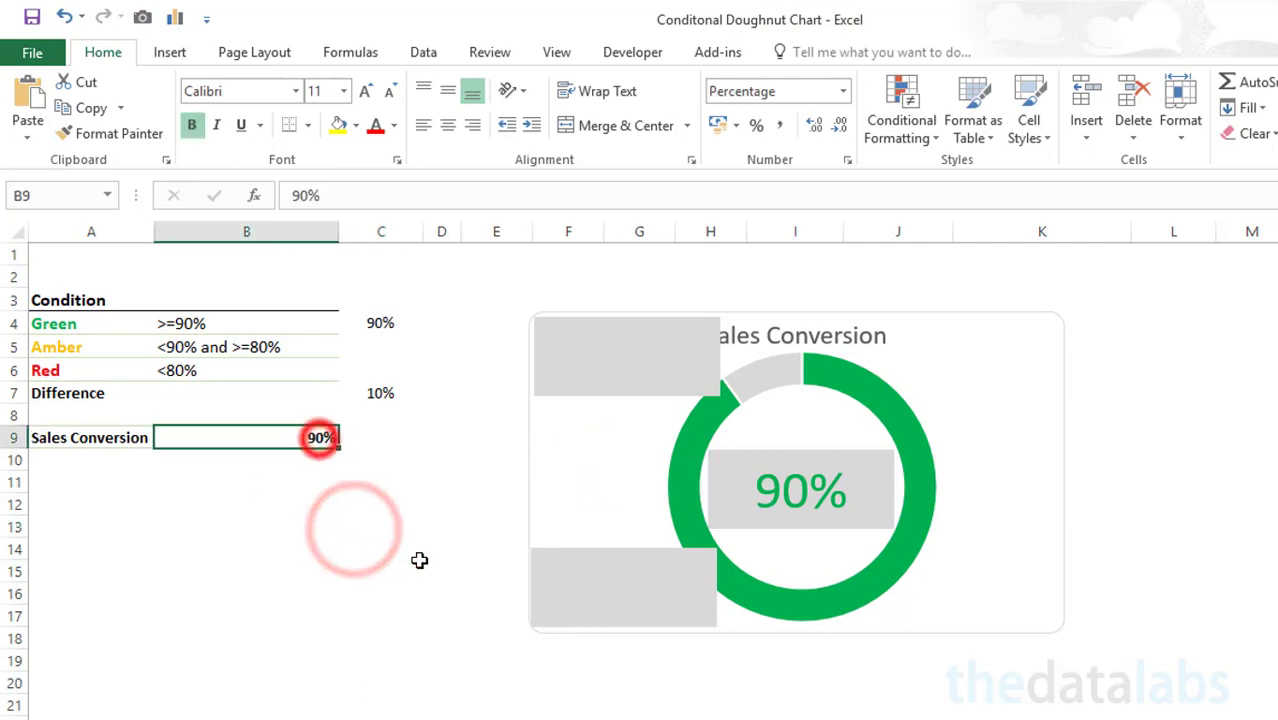
type("66")
key("Return")
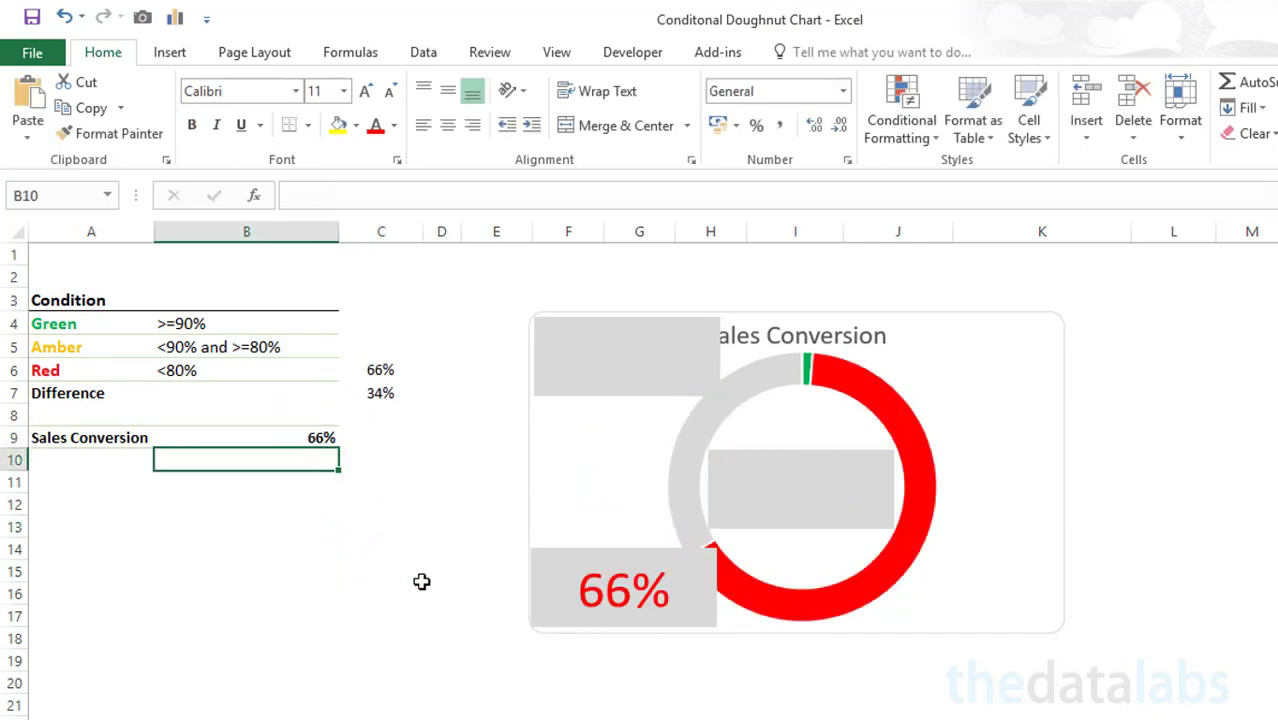
left_click(326, 437)
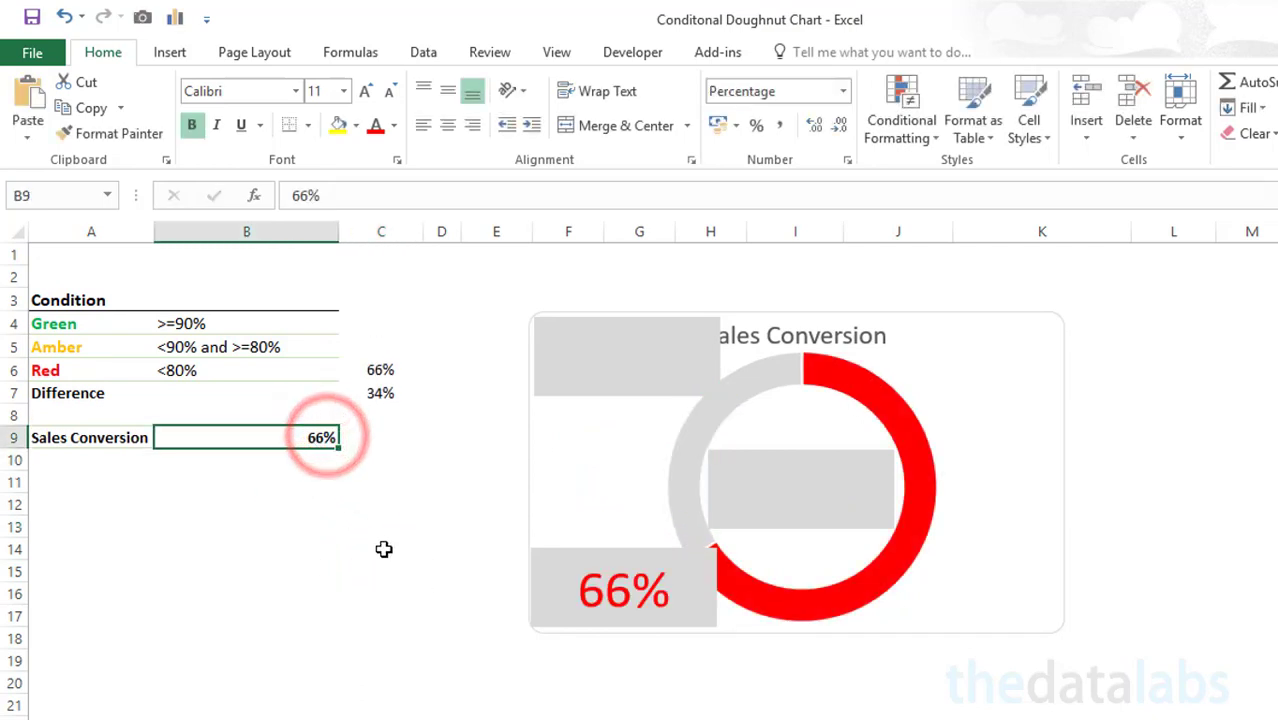
type("87")
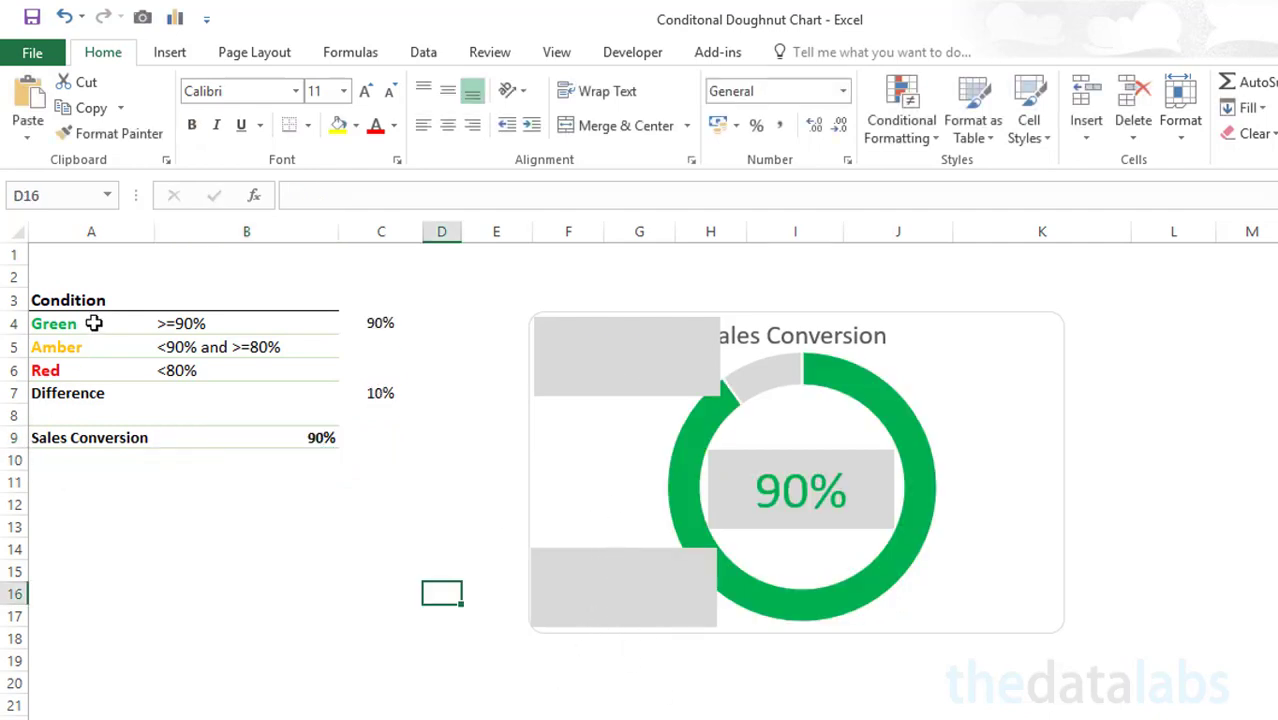
left_click_drag(93, 323, 85, 372)
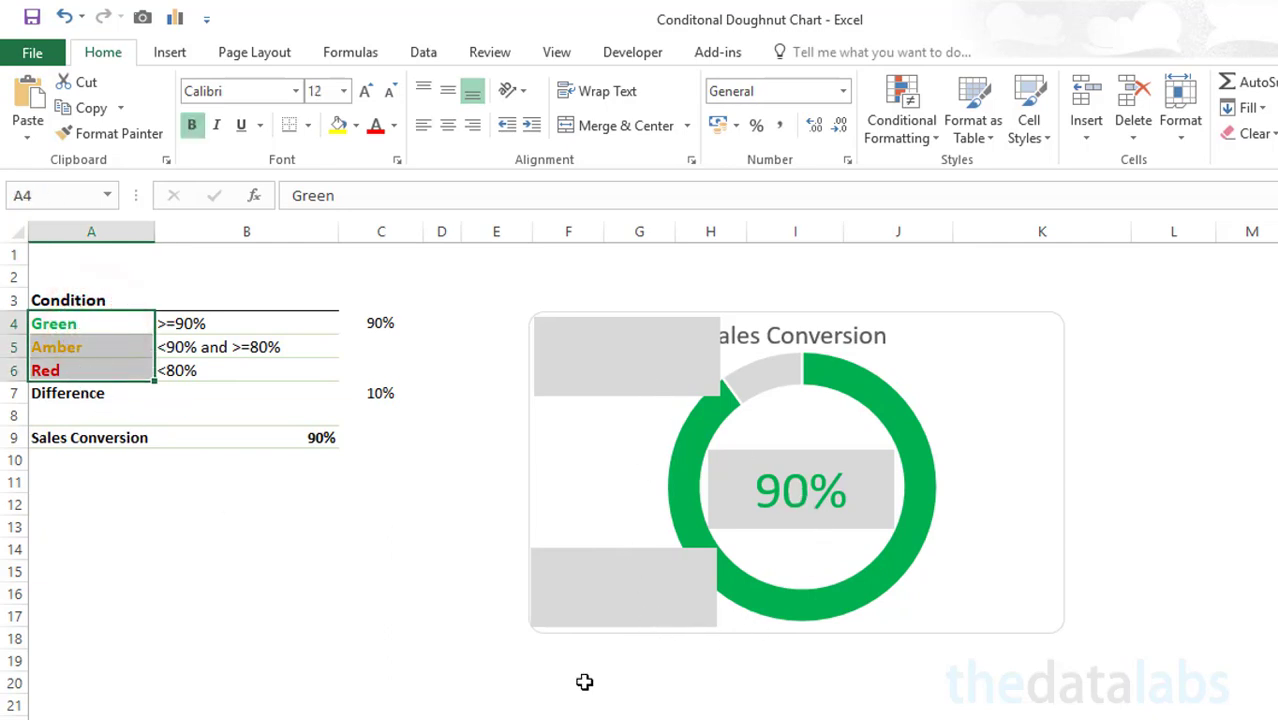
left_click(408, 640)
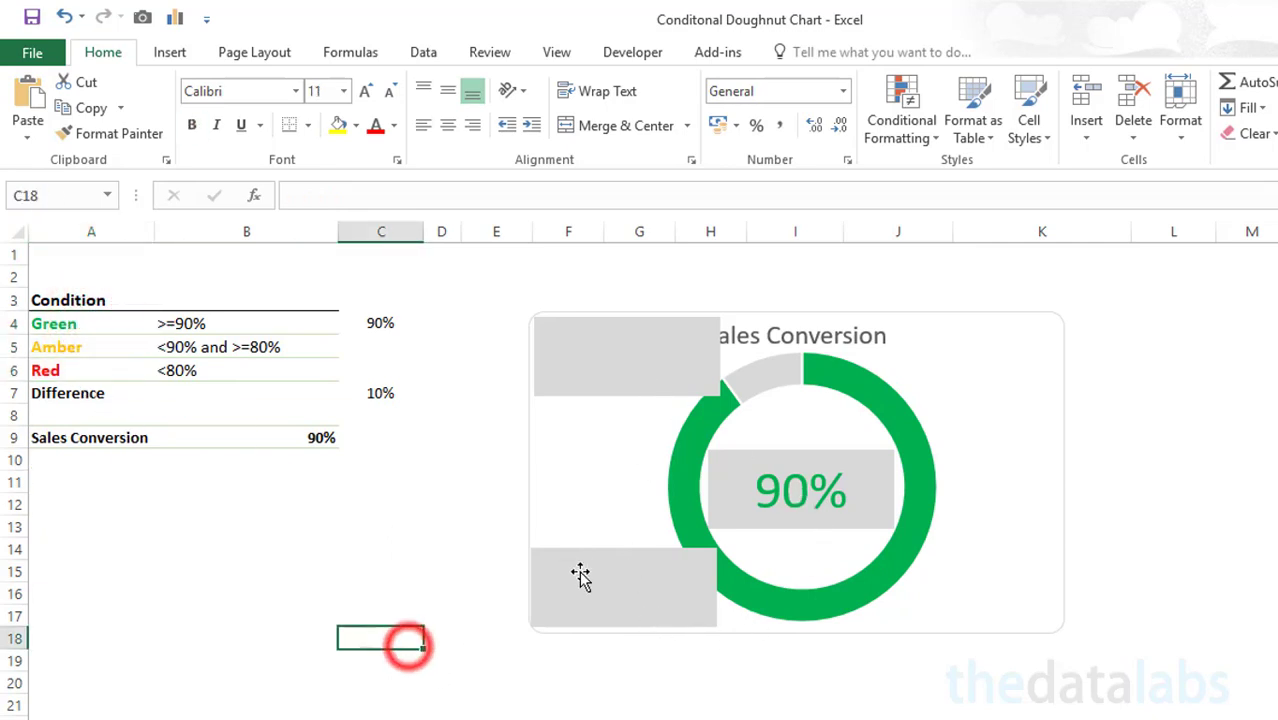
Step: Stack the three label text boxes exactly on top of each other with Align Center and Align Middle
left_click(721, 458)
left_click(659, 383, "shift")
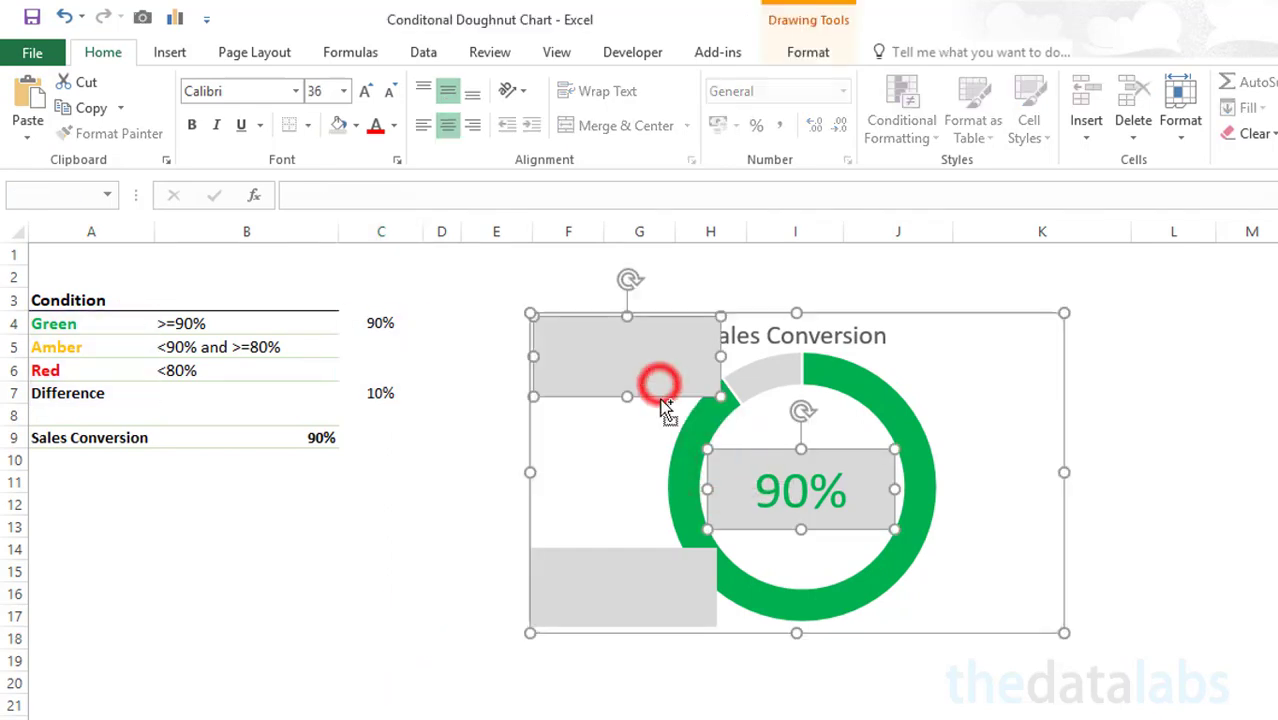
left_click(614, 556, "shift")
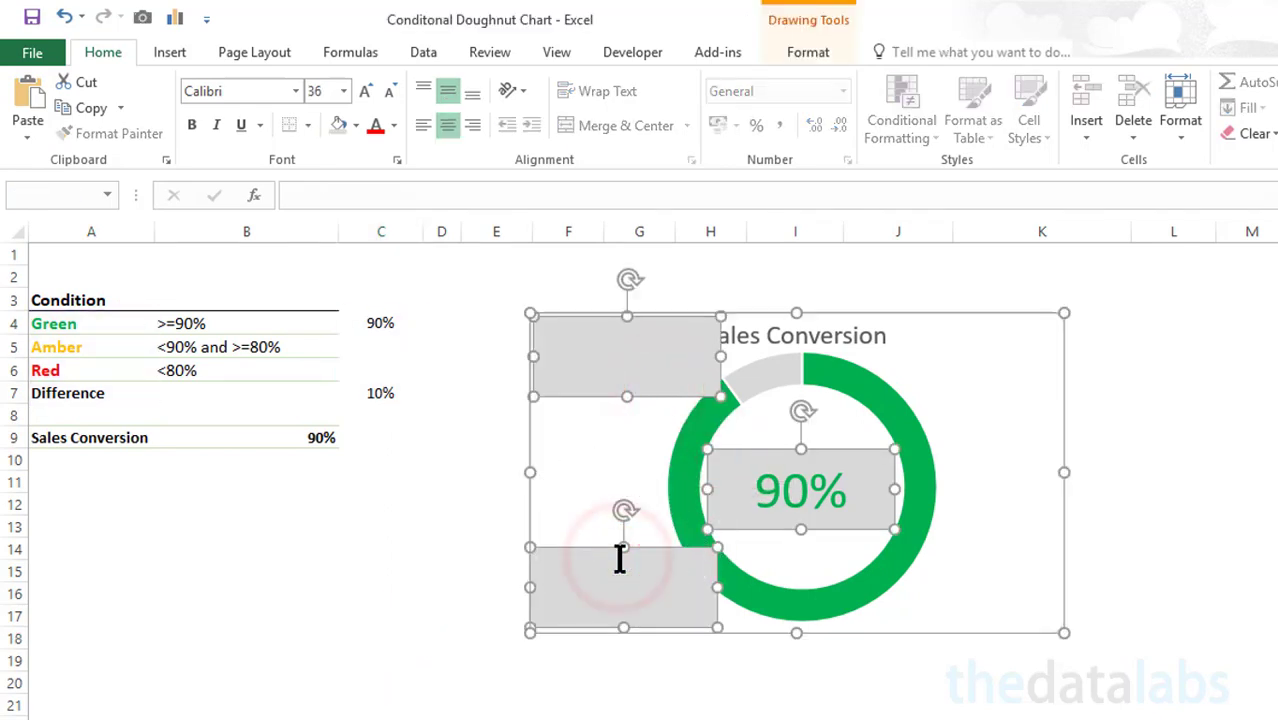
left_click(808, 54)
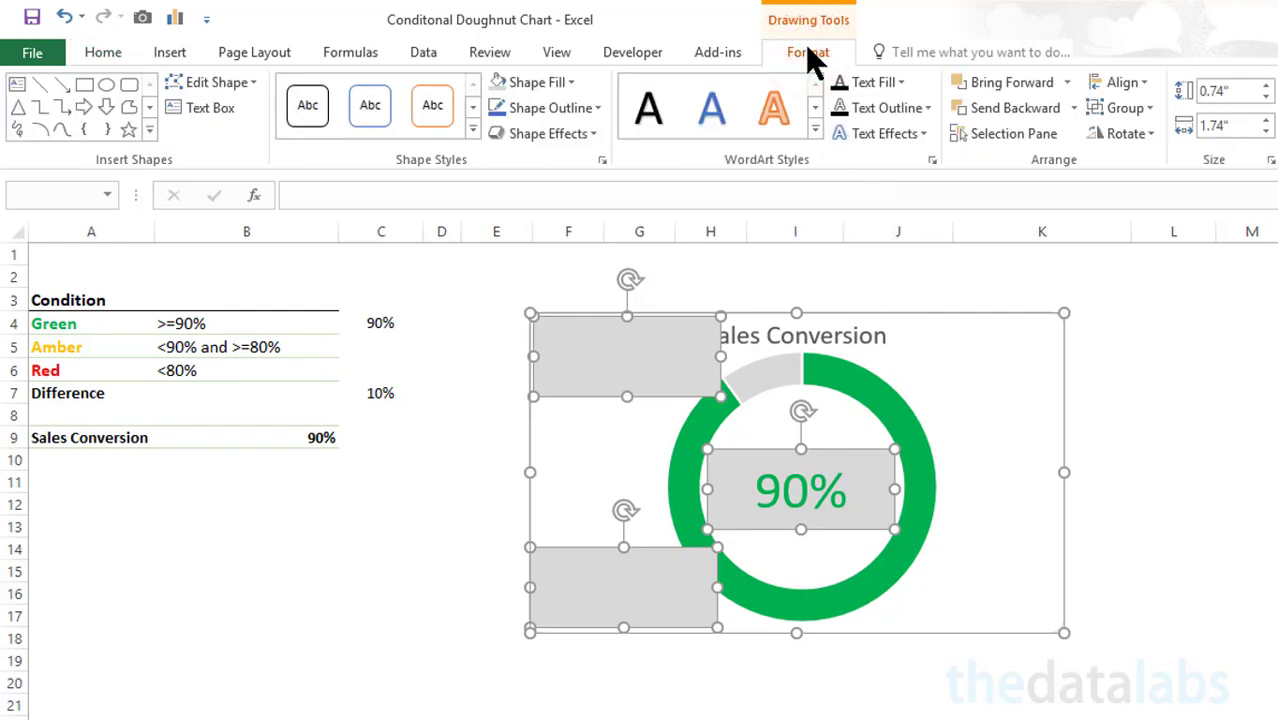
left_click(1118, 84)
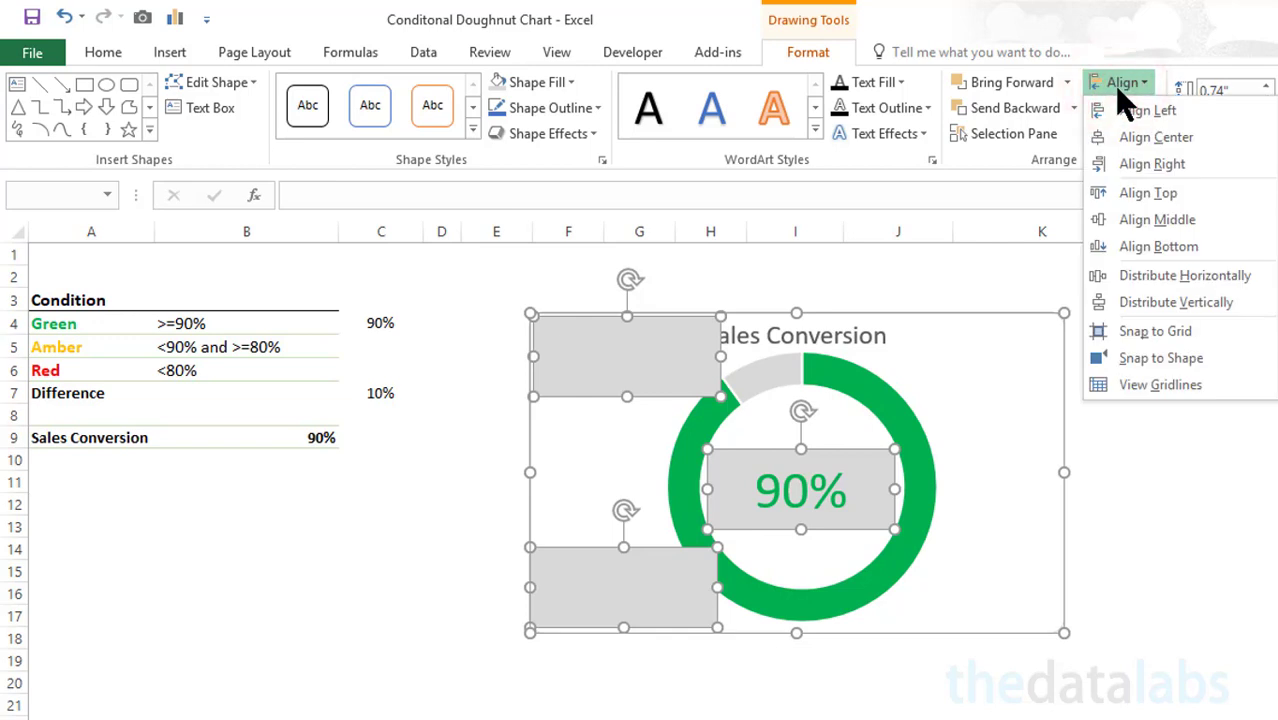
left_click(1176, 140)
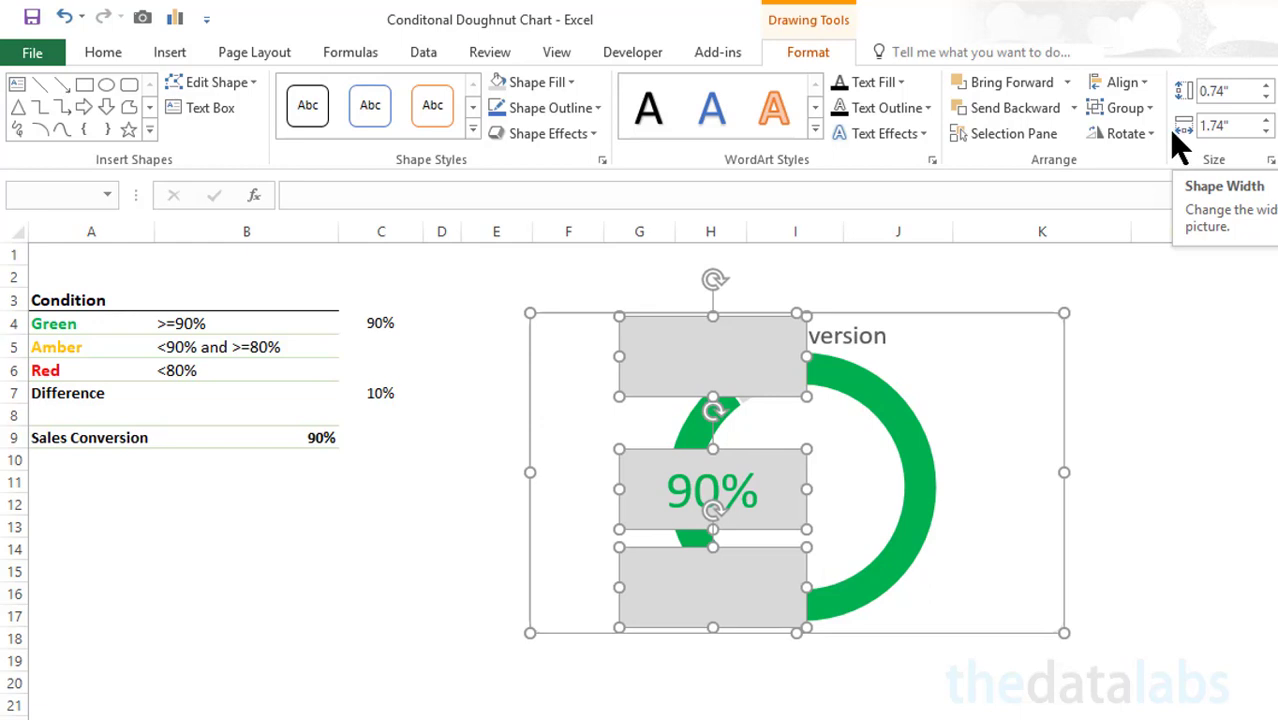
left_click(1138, 82)
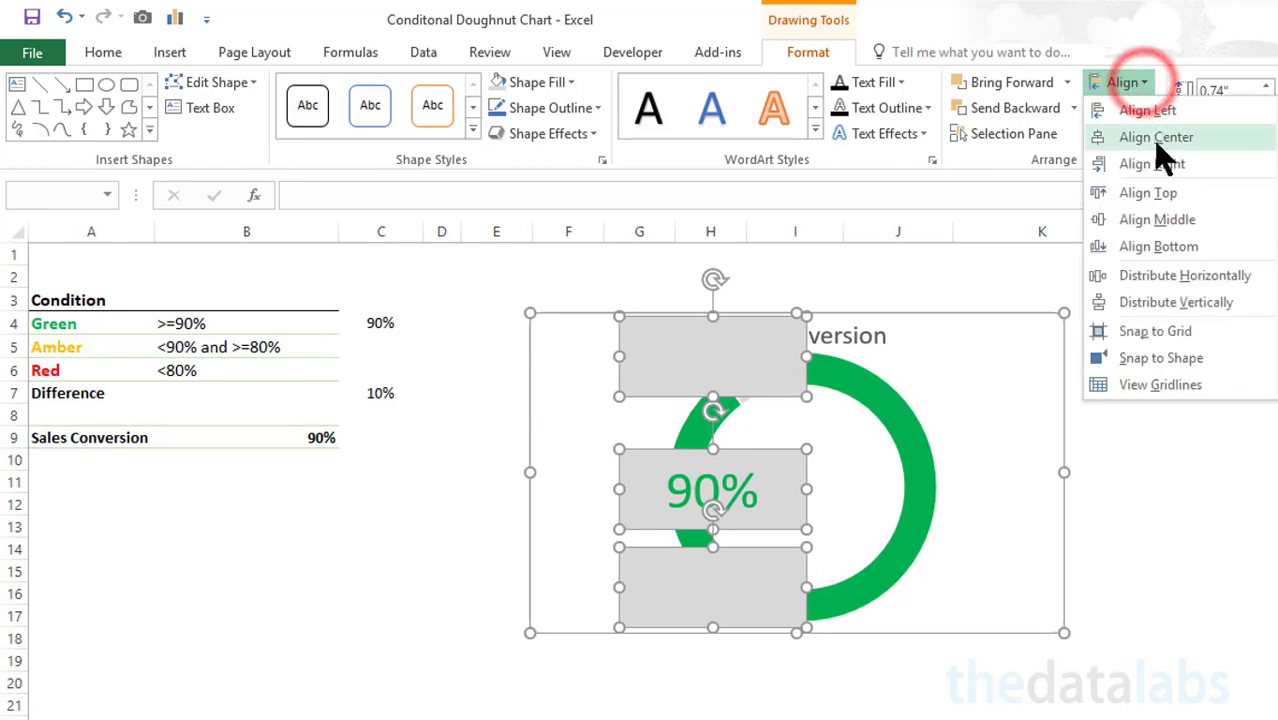
left_click(1150, 218)
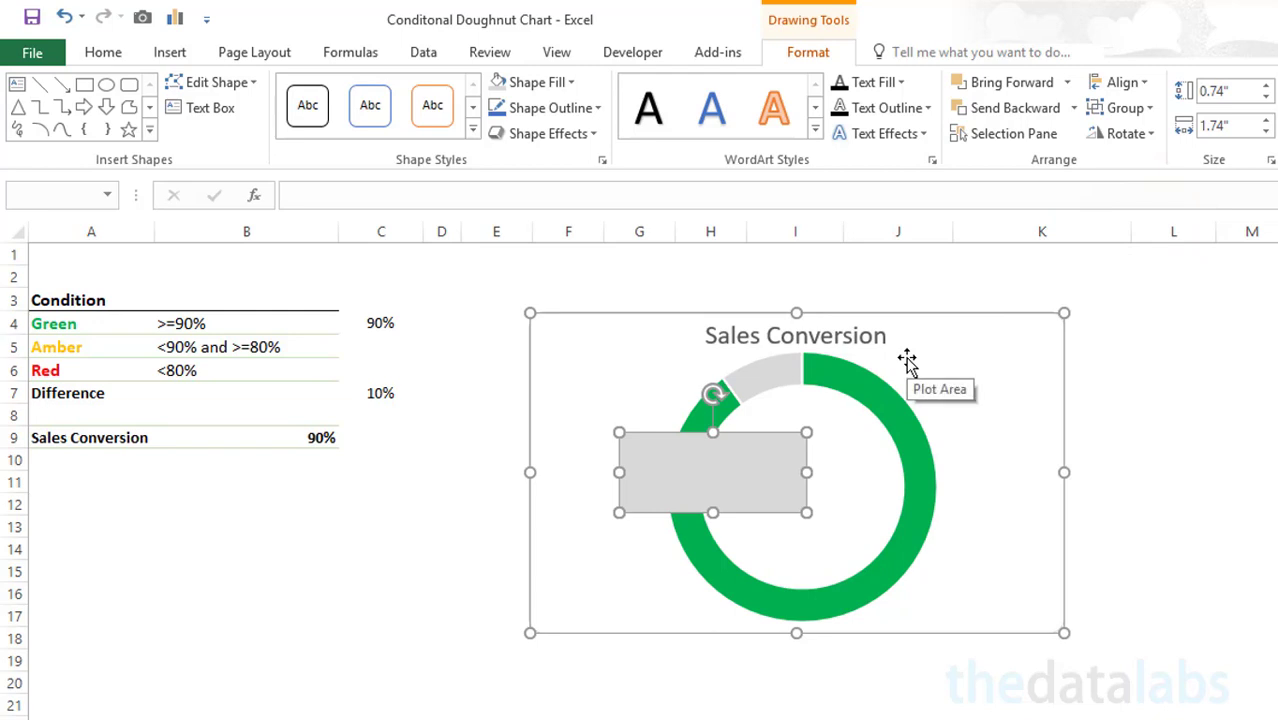
Step: Move the stacked text boxes into the doughnut's hole and set their fill to No Fill
left_click_drag(747, 434, 837, 446)
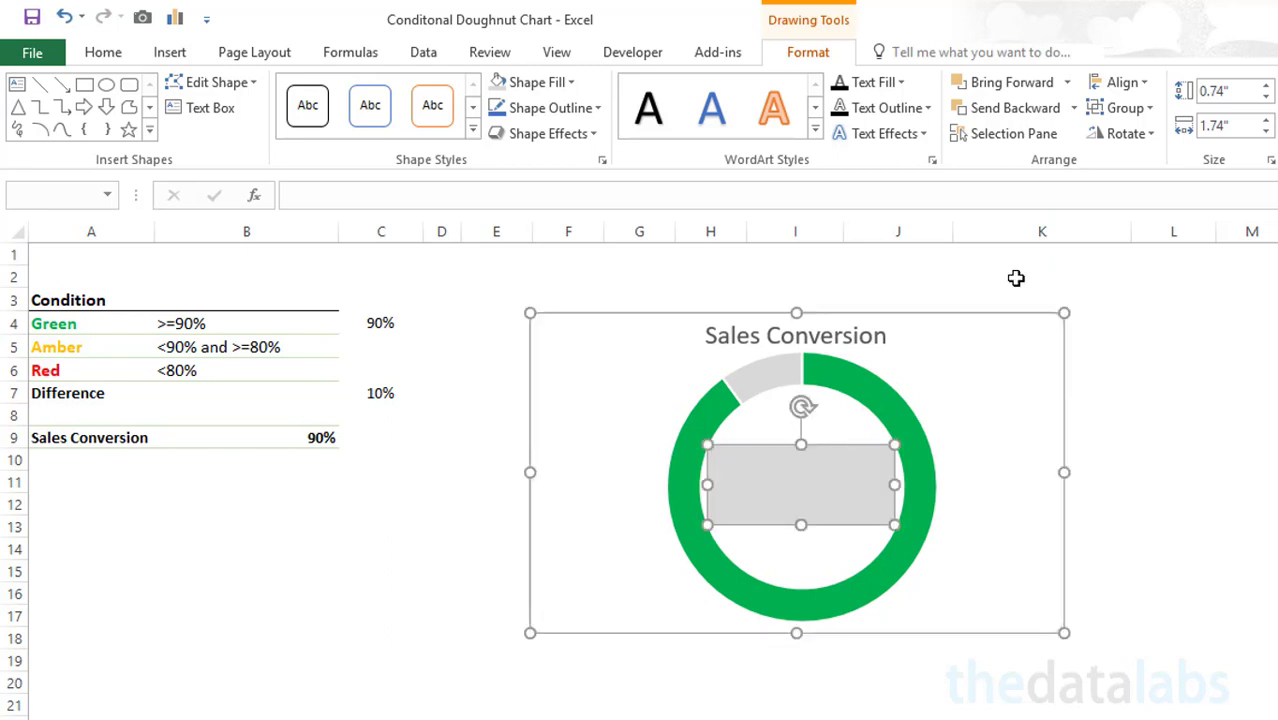
left_click(104, 53)
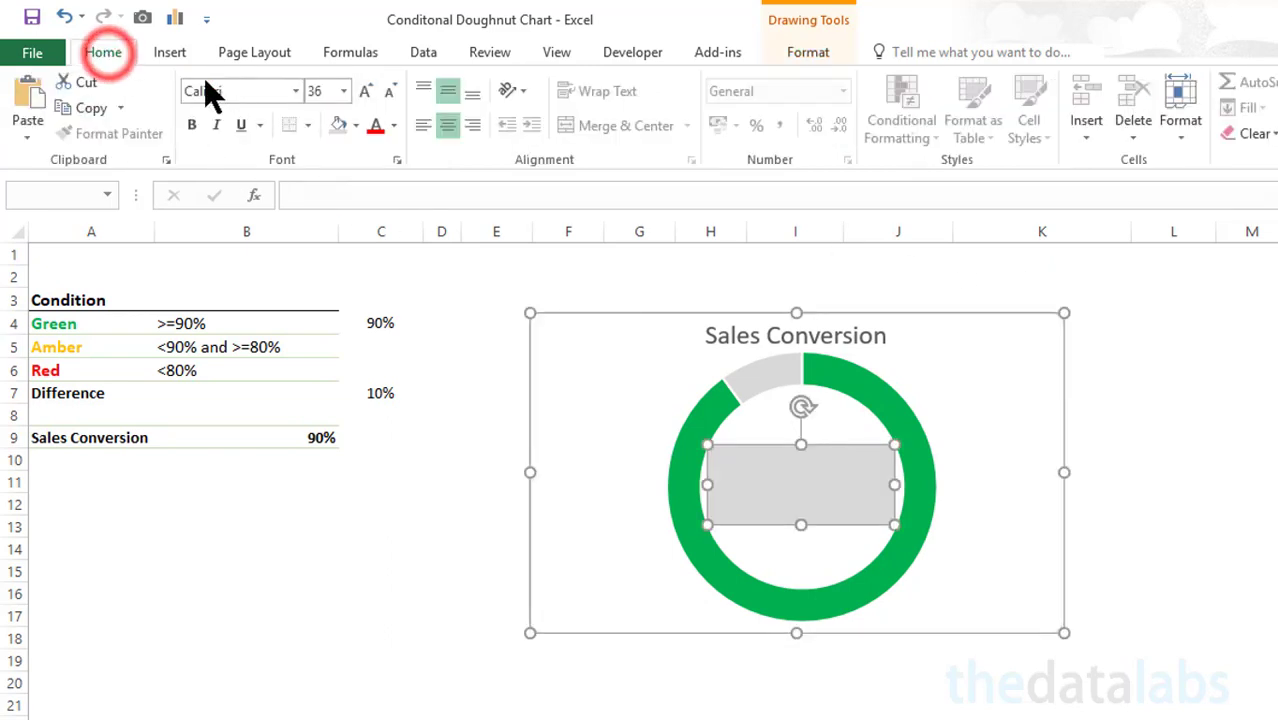
left_click(355, 127)
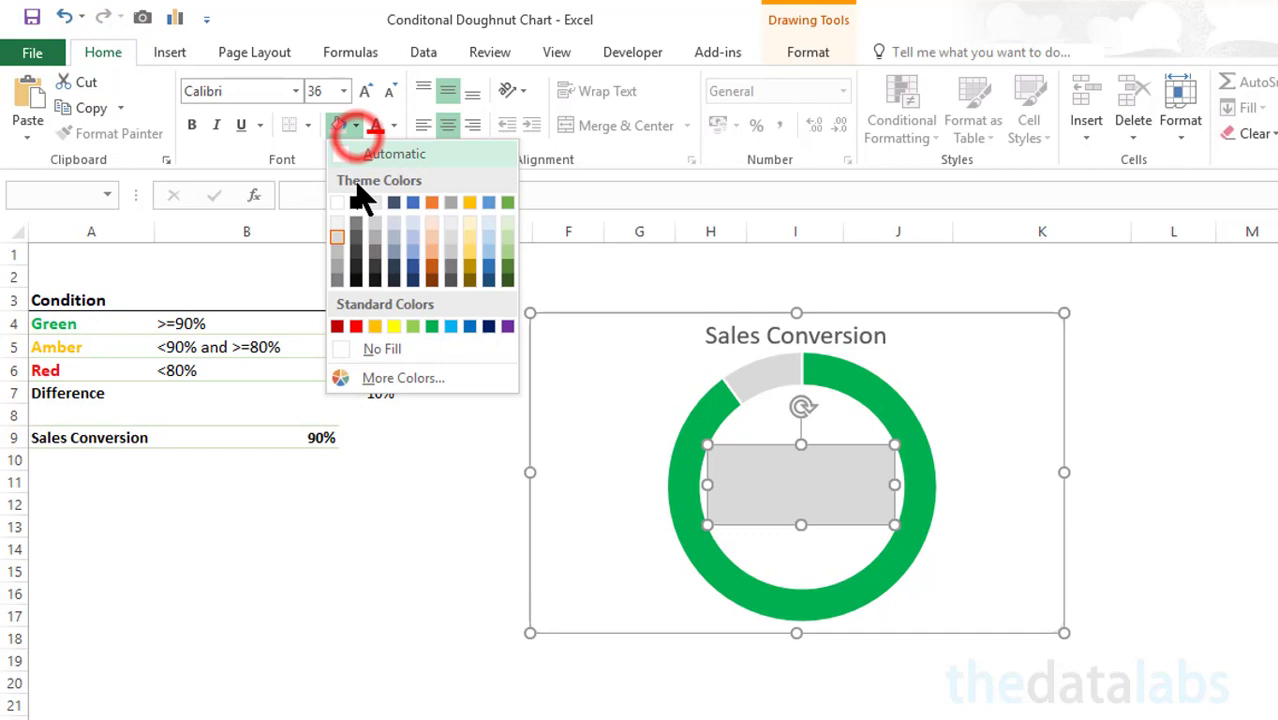
left_click(365, 345)
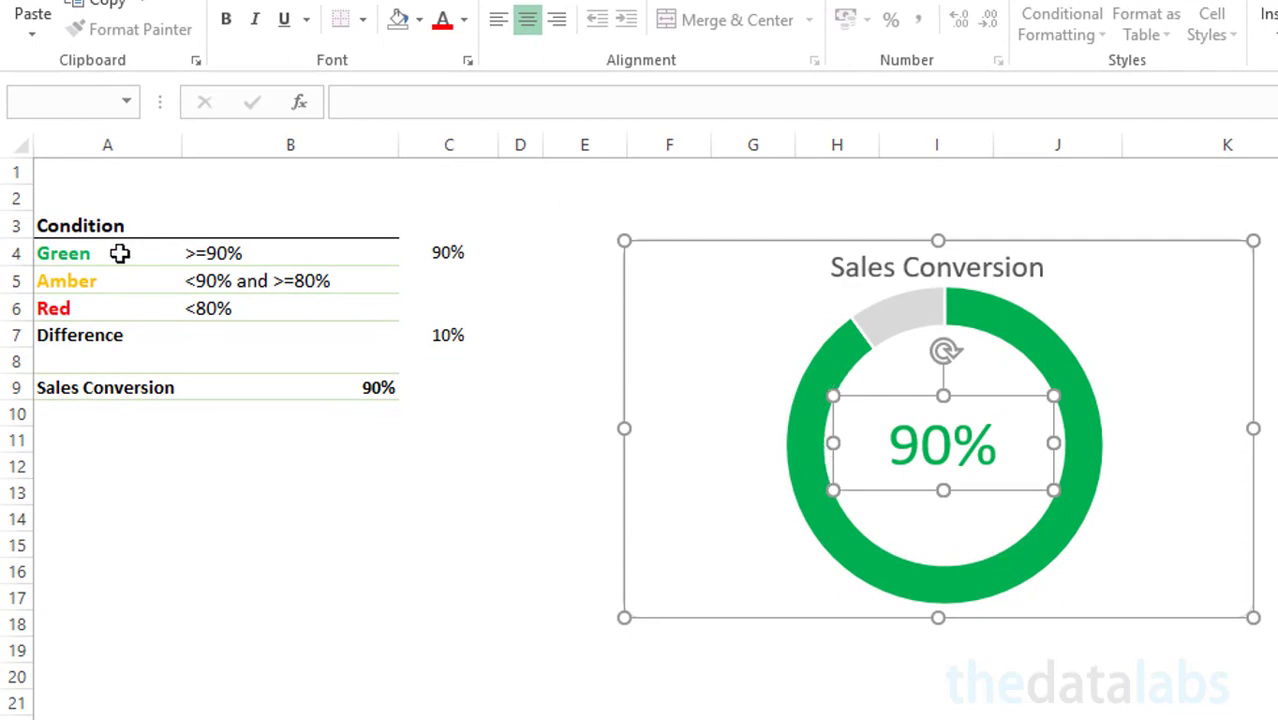
left_click(314, 193)
Step: Test all three colours by setting the Sales Conversion value in B9 to 78%, 88% and 91% in turn
left_click(345, 384)
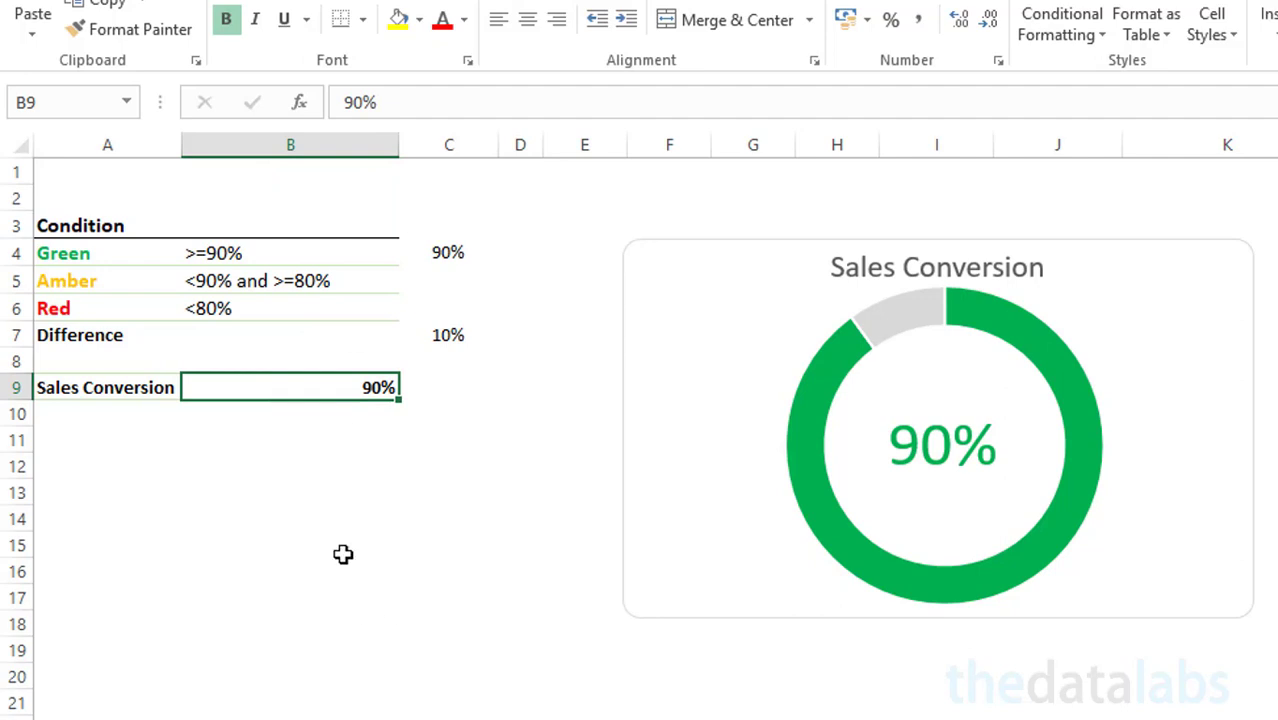
type("78")
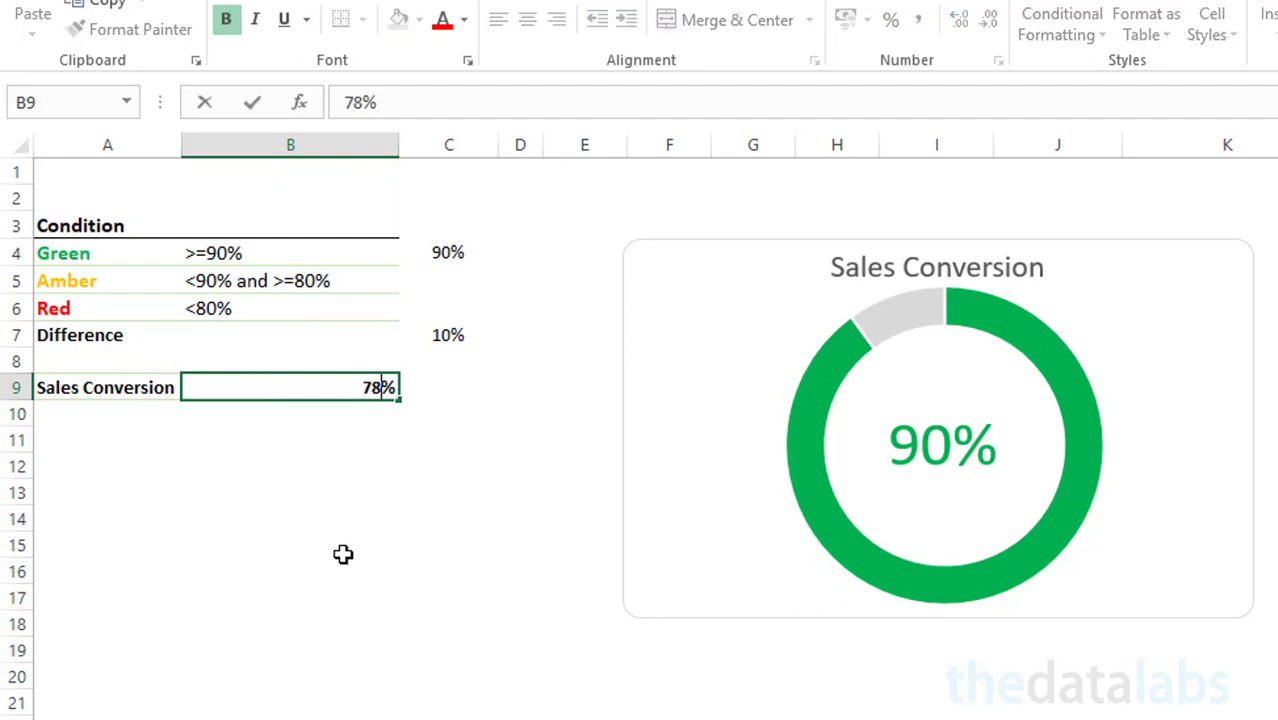
key("Return")
key("Up")
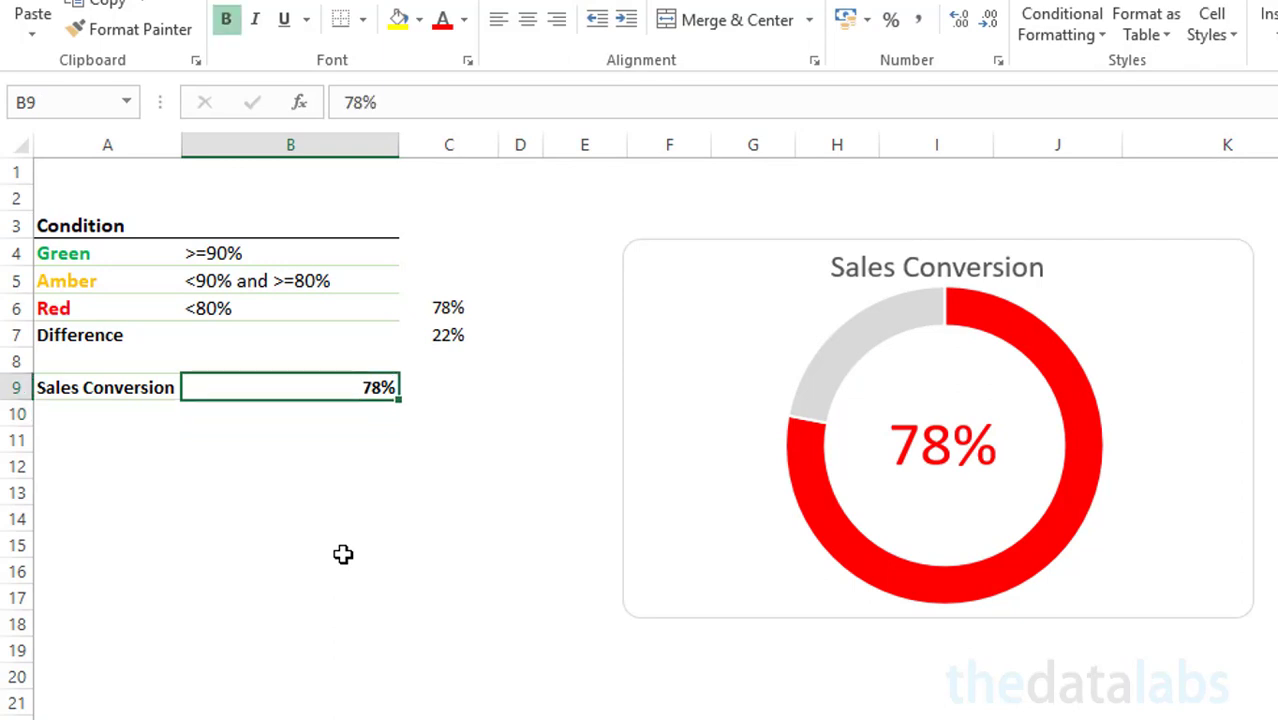
type("88")
key("Return")
key("Up")
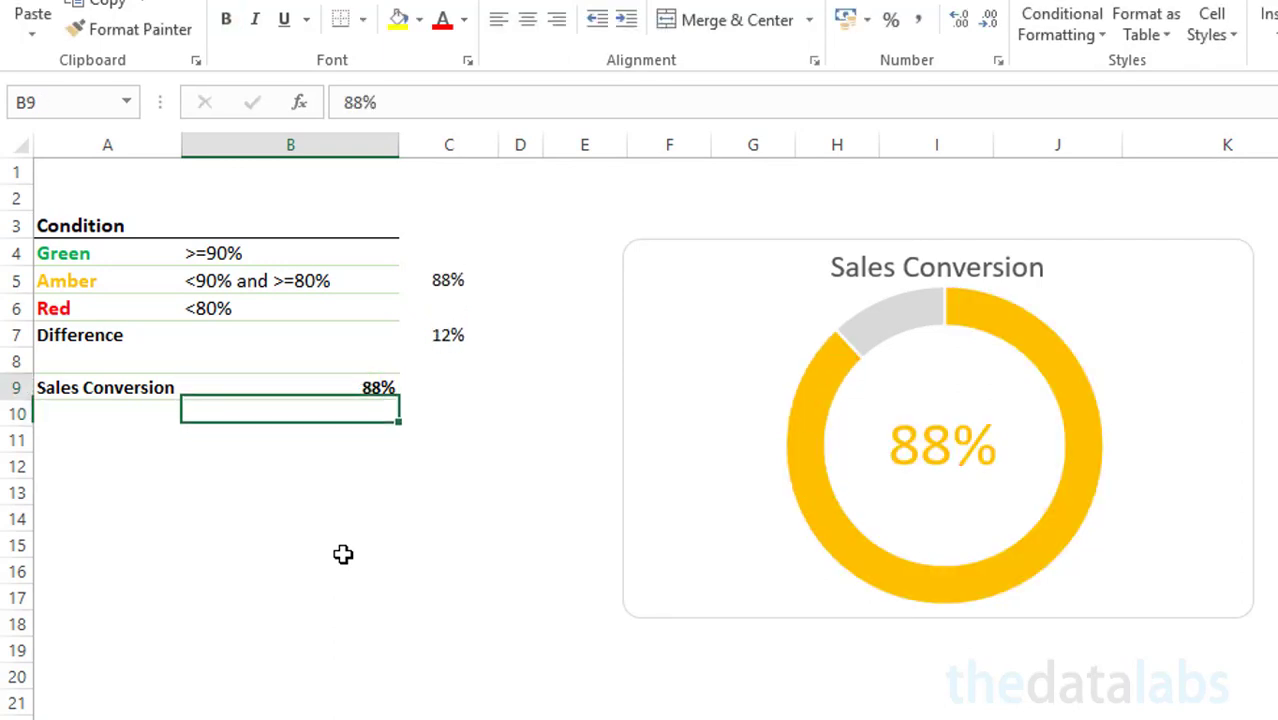
type("91")
key("Return")
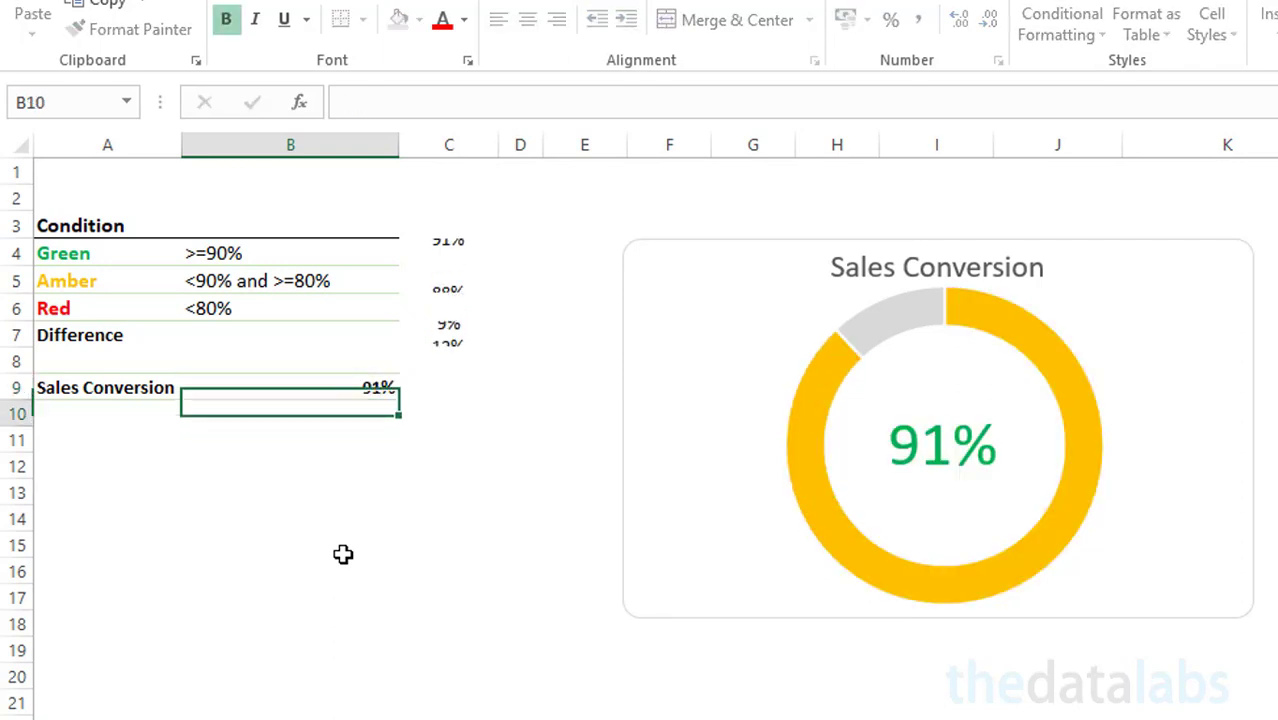
Step: Test the chart further by setting the Sales Conversion value in B9 to 33%, 78% and 98% in turn
key("Up")
type("33")
key("Return")
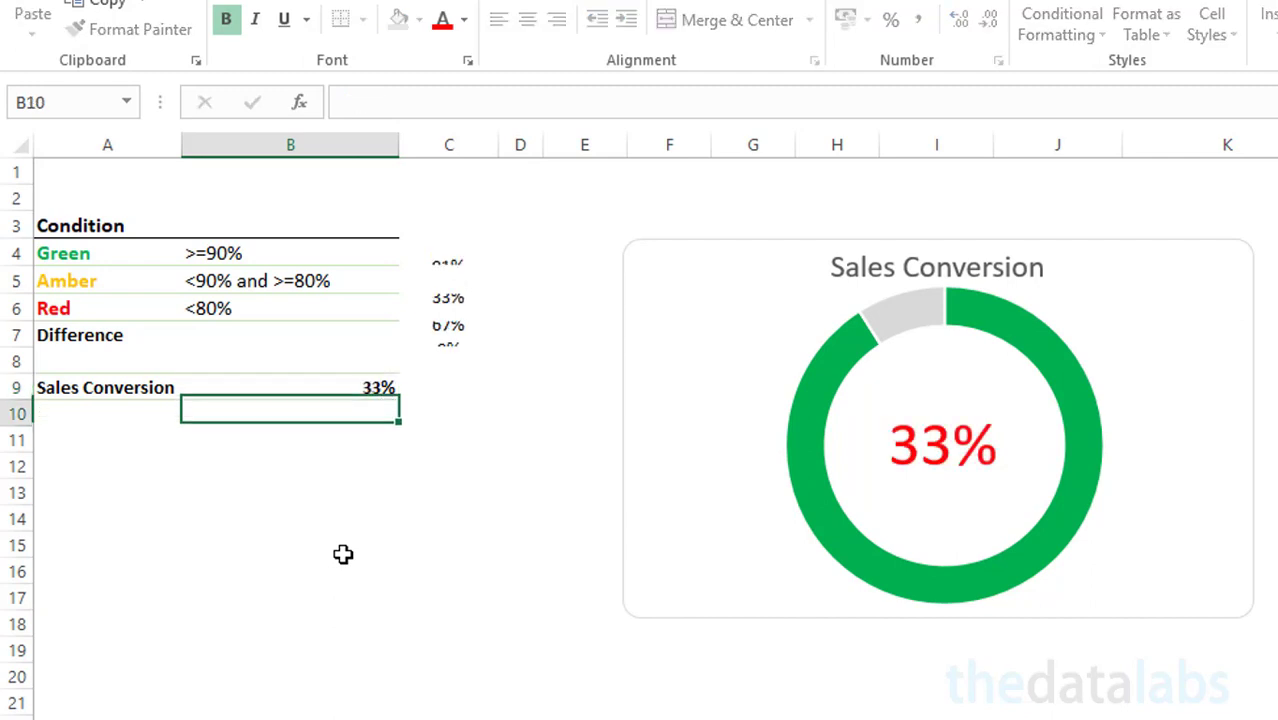
key("Up")
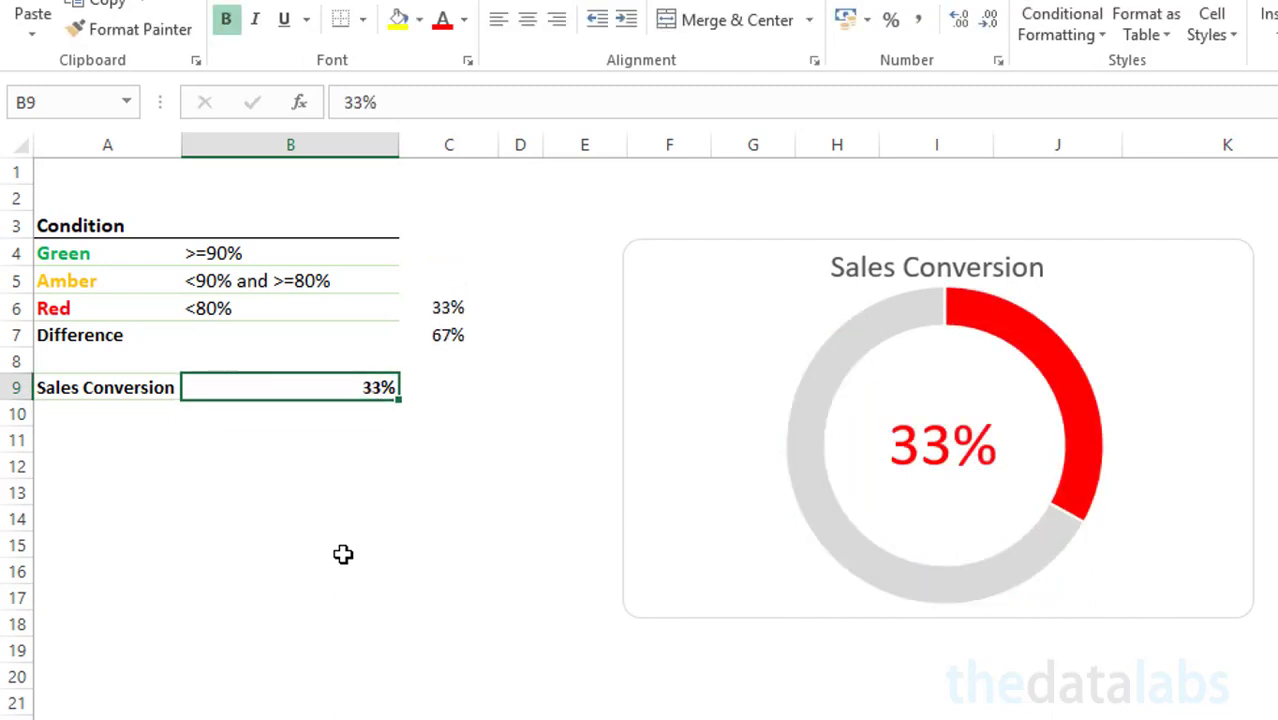
type("78")
key("Return")
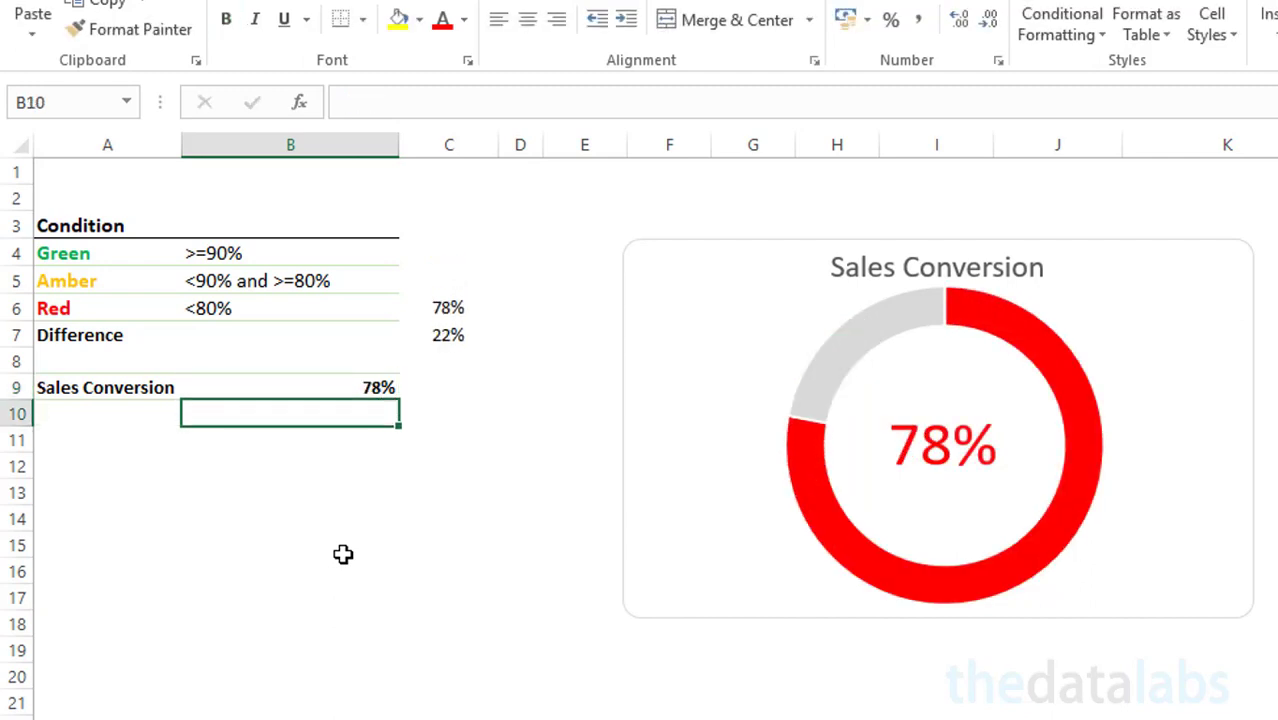
key("Up")
type("98")
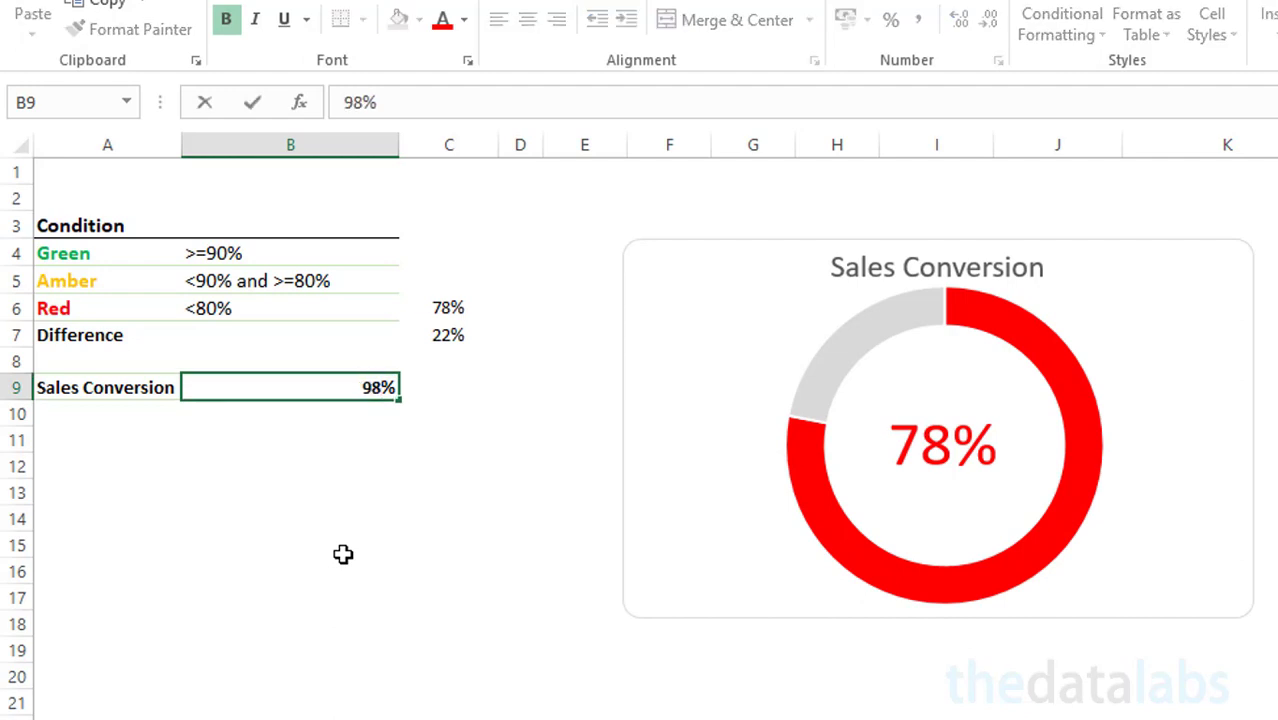
key("Return")
Step: Set the Sales Conversion value in B9 to 65%
key("Up")
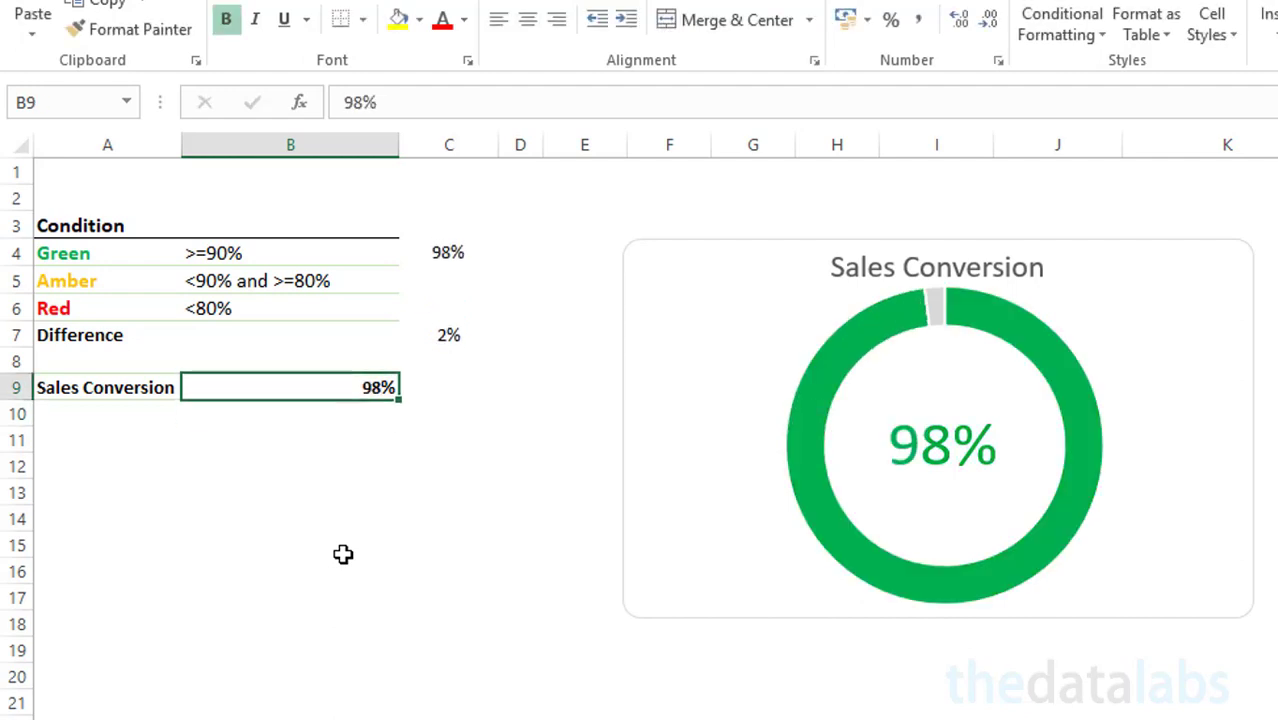
type("65")
key("Return")
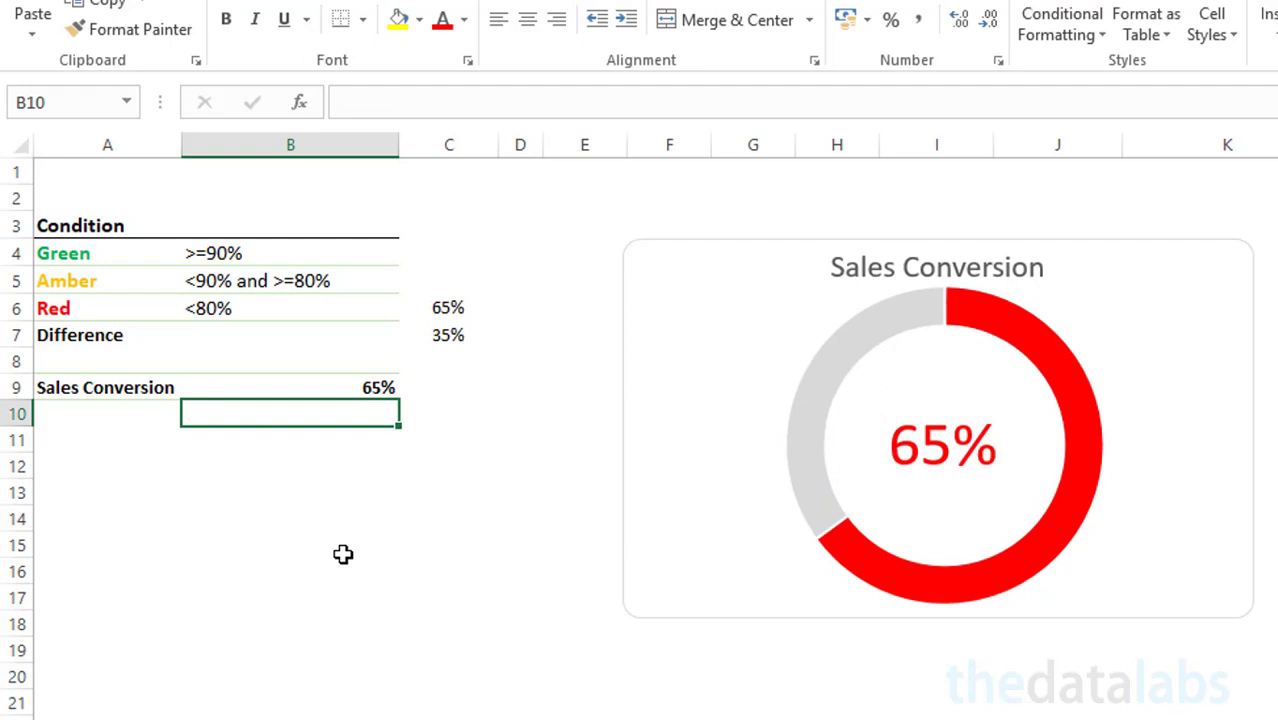